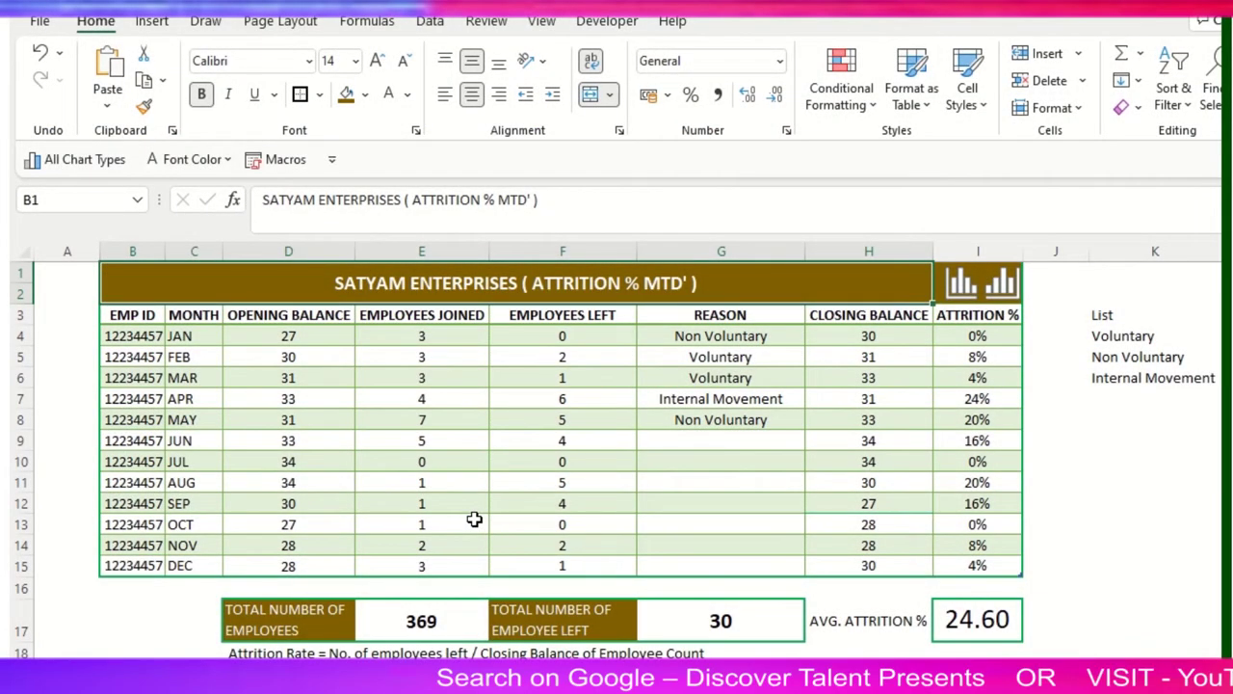
Examine the month, attrition %, reason and employee ID columns of the attrition table
click(198, 439)
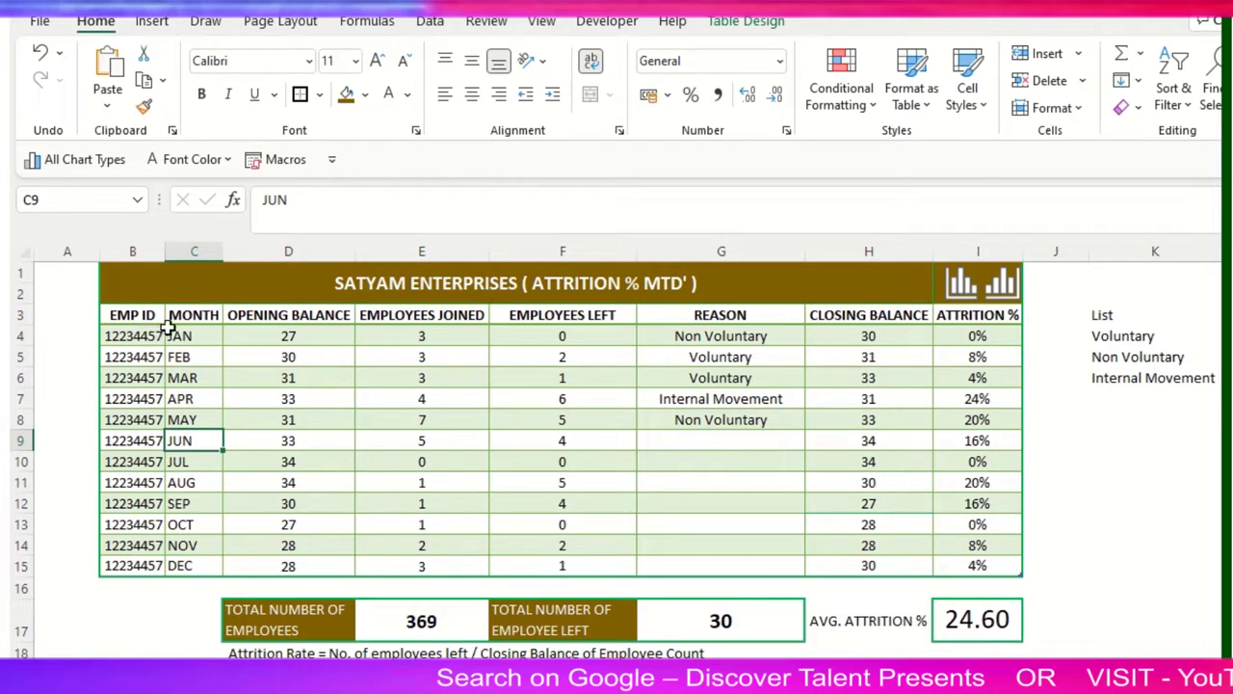
click(192, 315)
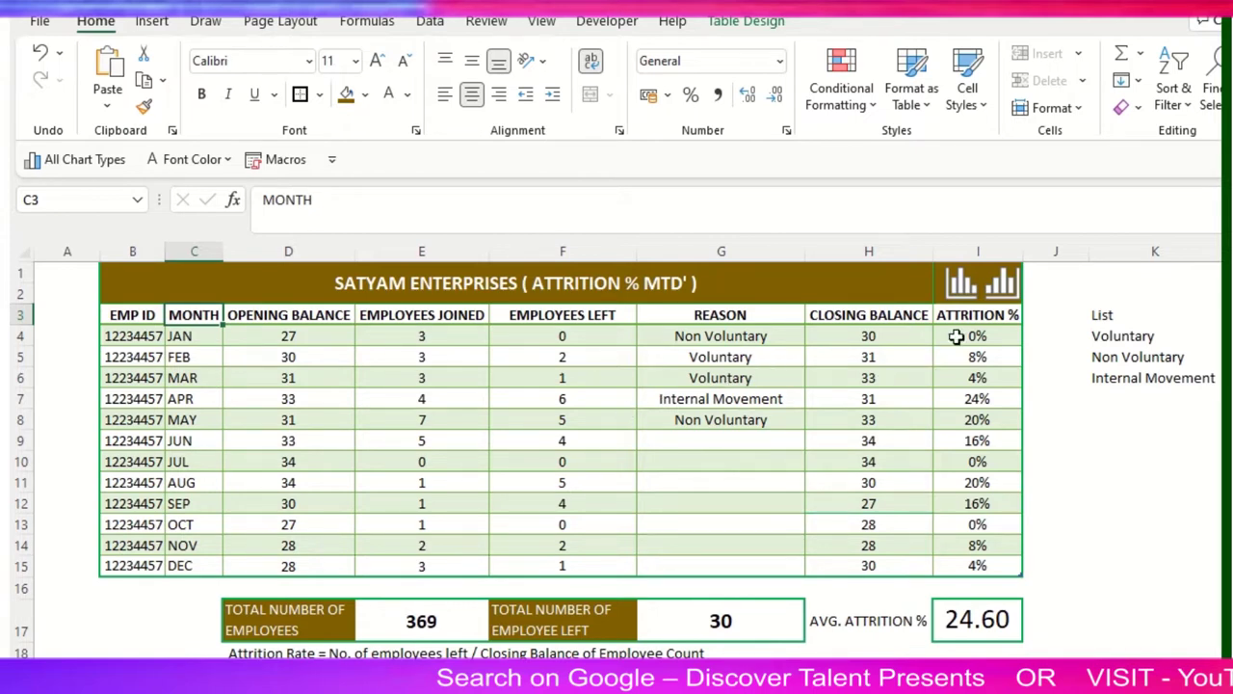
drag(963, 336, 973, 546)
click(672, 424)
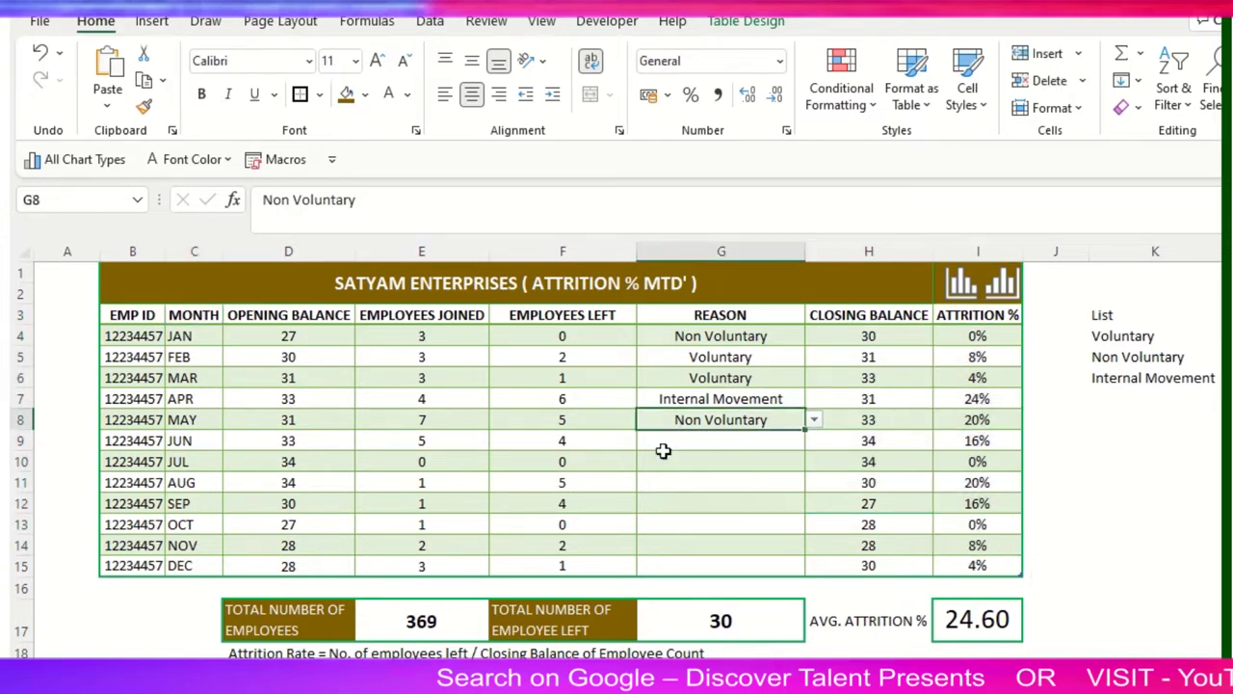
click(135, 337)
drag(135, 337, 133, 567)
click(256, 510)
drag(135, 337, 141, 546)
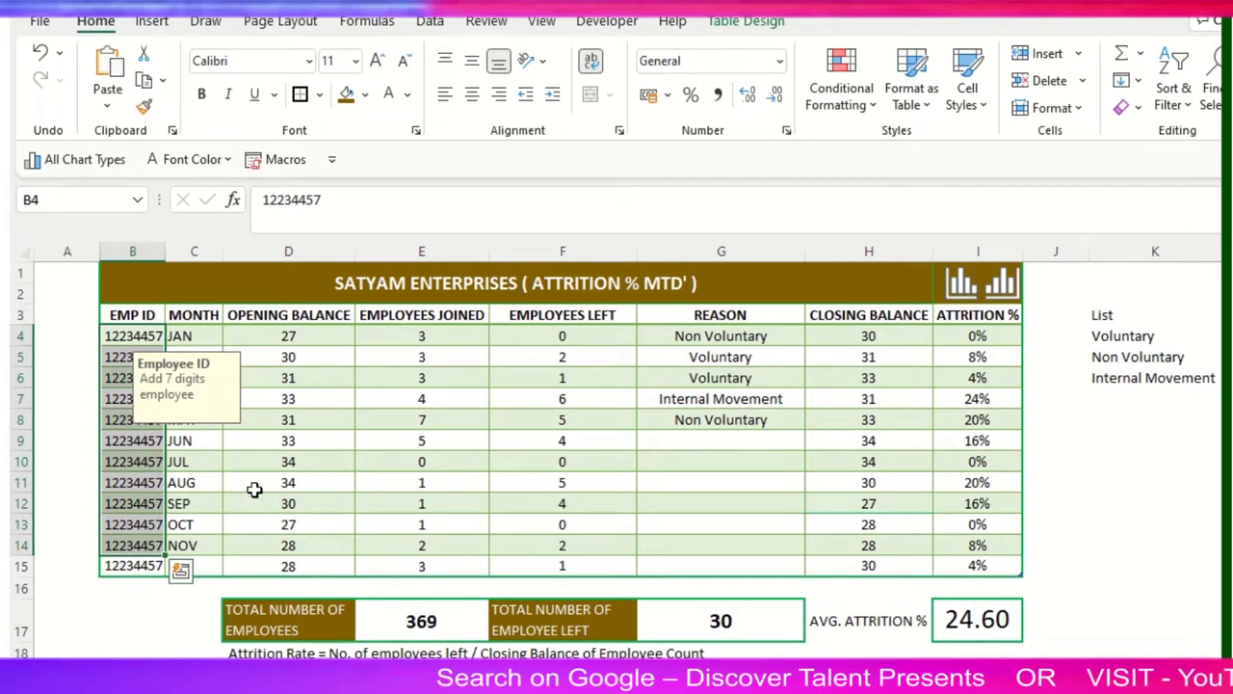
click(294, 459)
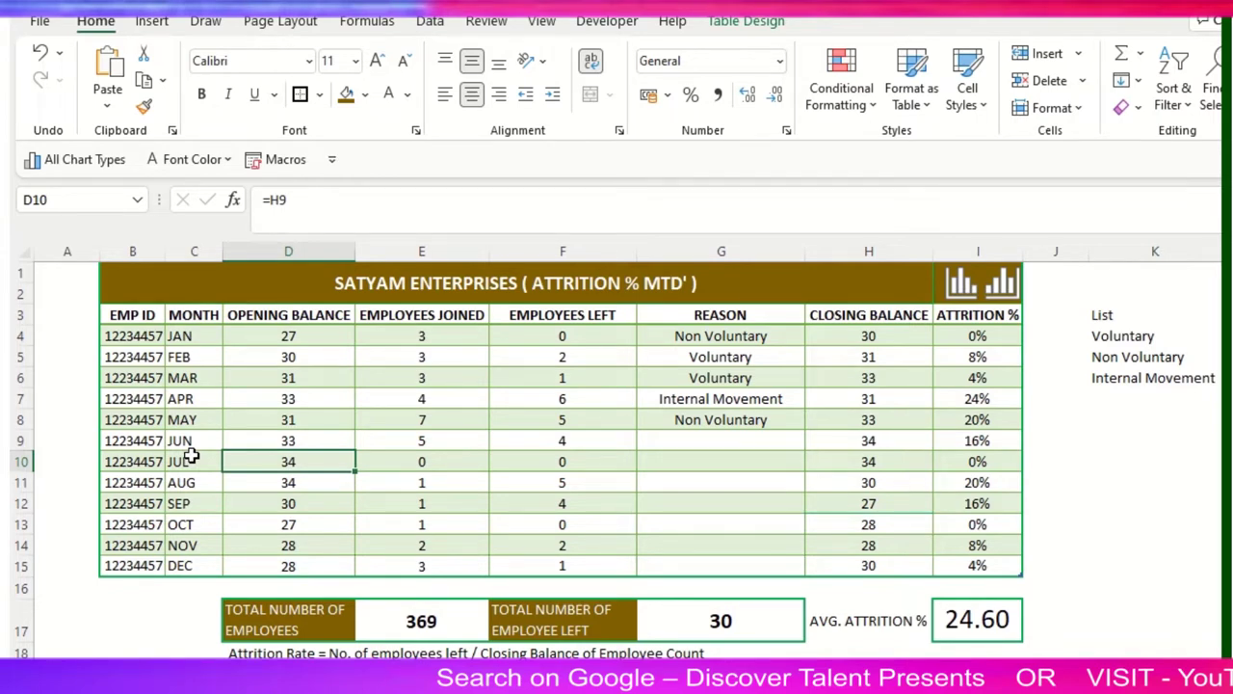
Clear all the employee IDs in cells B4 to B15
key(Left)
key(Left)
key(Up)
key(Up)
key(Up)
key(Up)
key(Up)
key(Up)
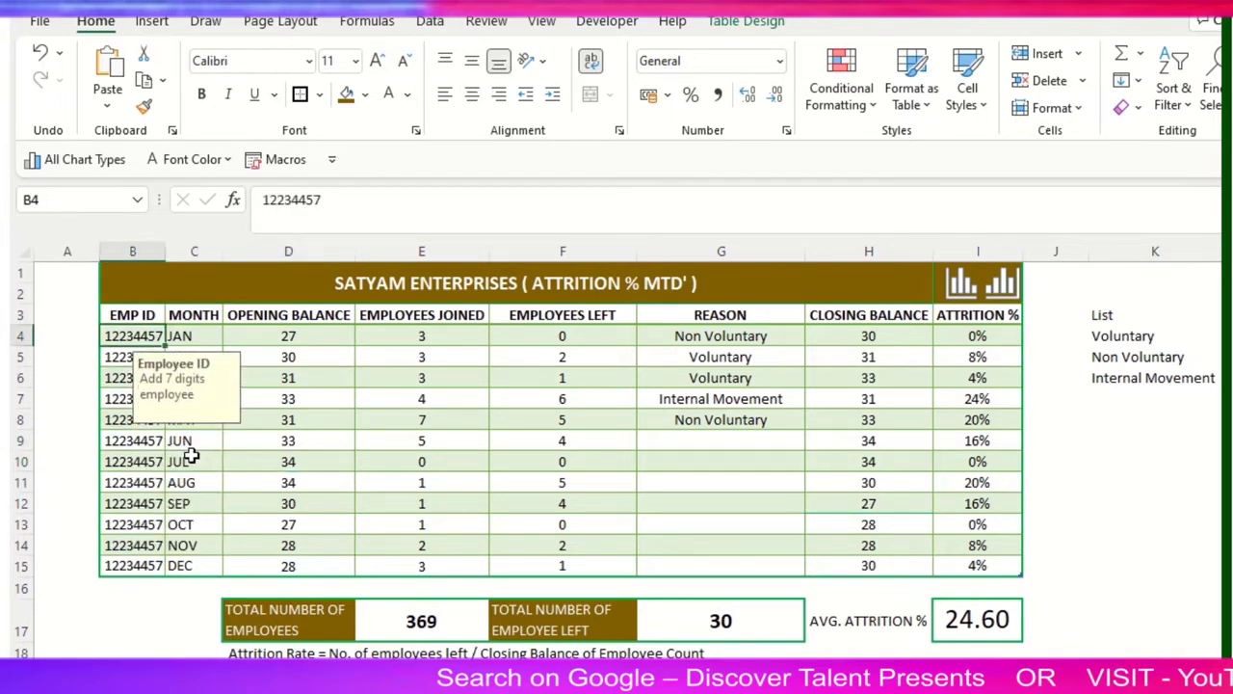
key(shift+Down)
key(shift+Down)
key(shift+Down)
key(shift+Down)
key(shift+Down)
key(shift+Down)
key(shift+Down)
key(shift+Down)
key(shift+Down)
key(shift+Down)
key(shift+Down)
key(Delete)
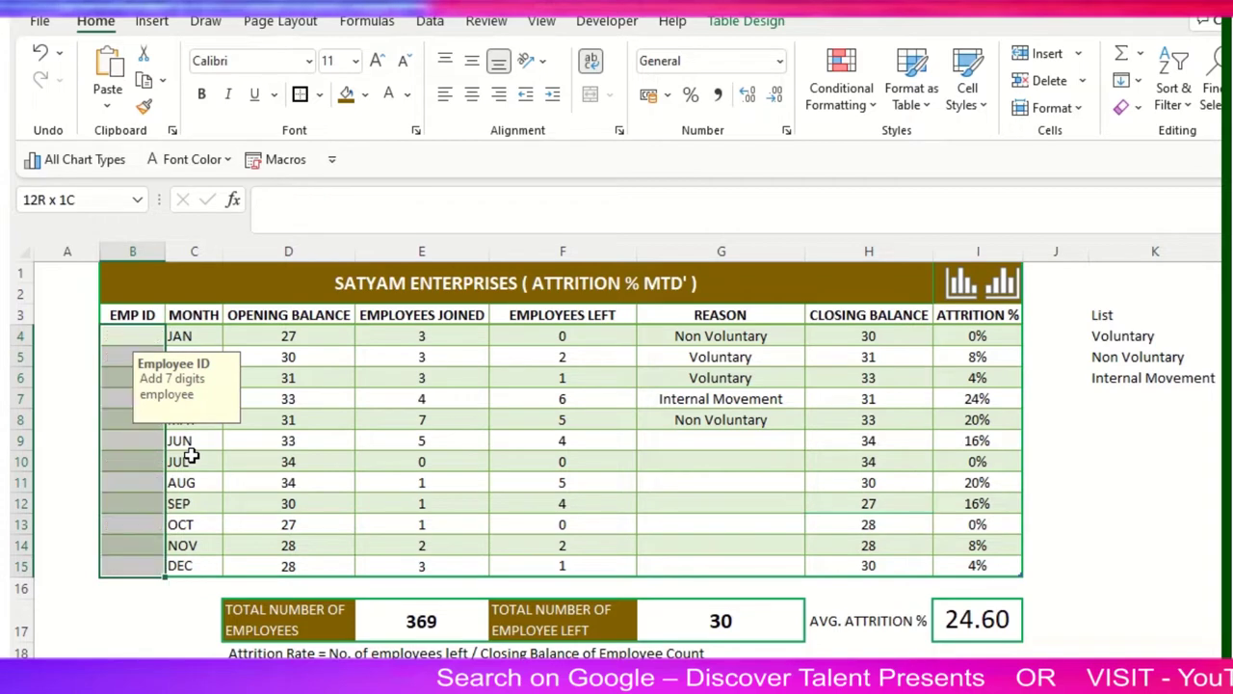
Try to enter a four-digit employee ID in cell B4 to test its validation rule, choosing to retry the entry
key(Up)
key(Down)
text(1234)
key(Return)
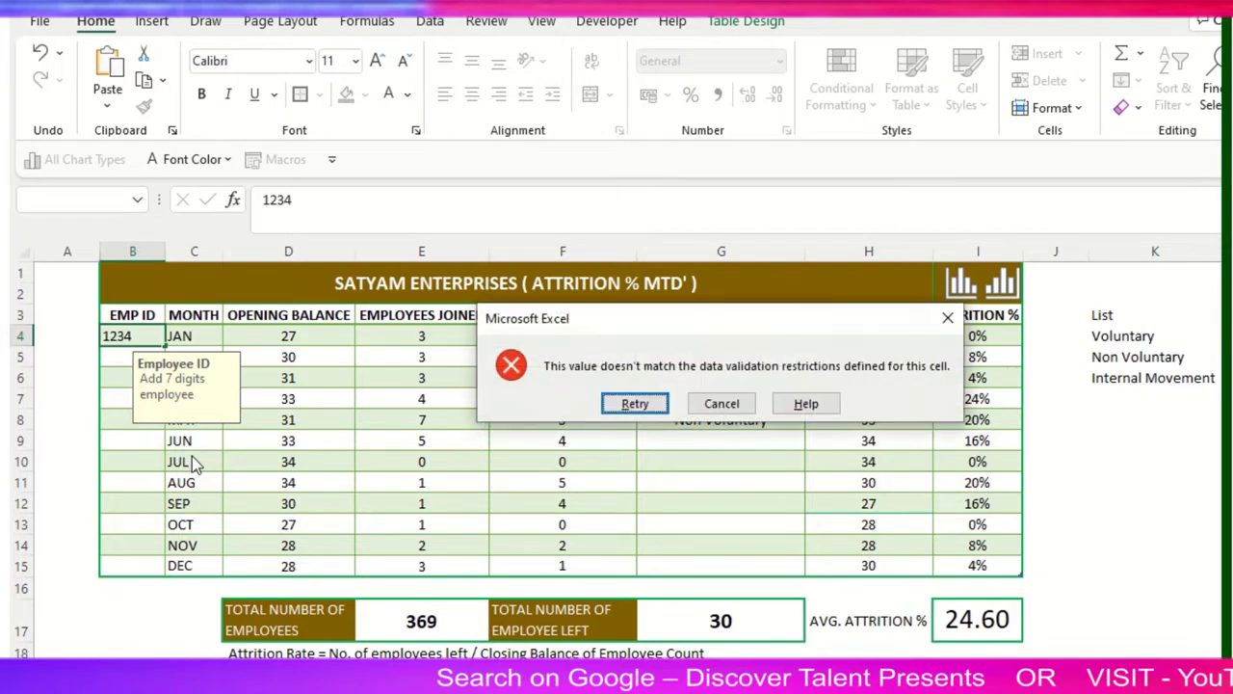
drag(722, 322, 533, 359)
click(445, 441)
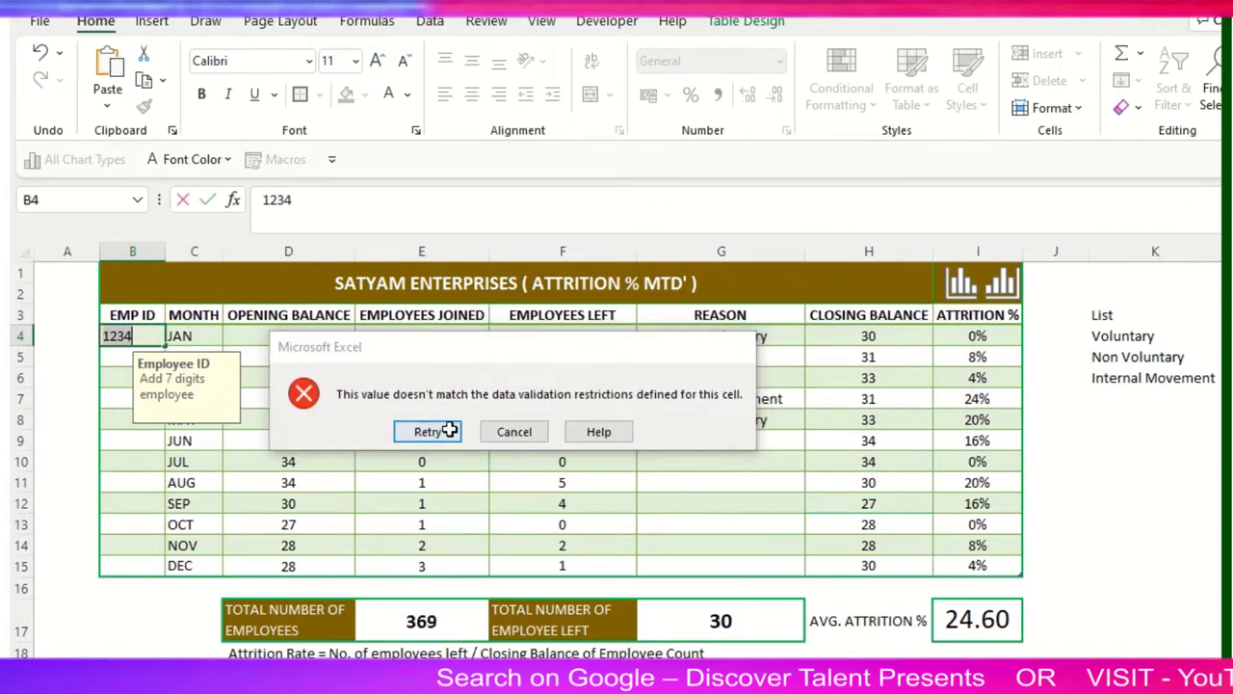
click(449, 431)
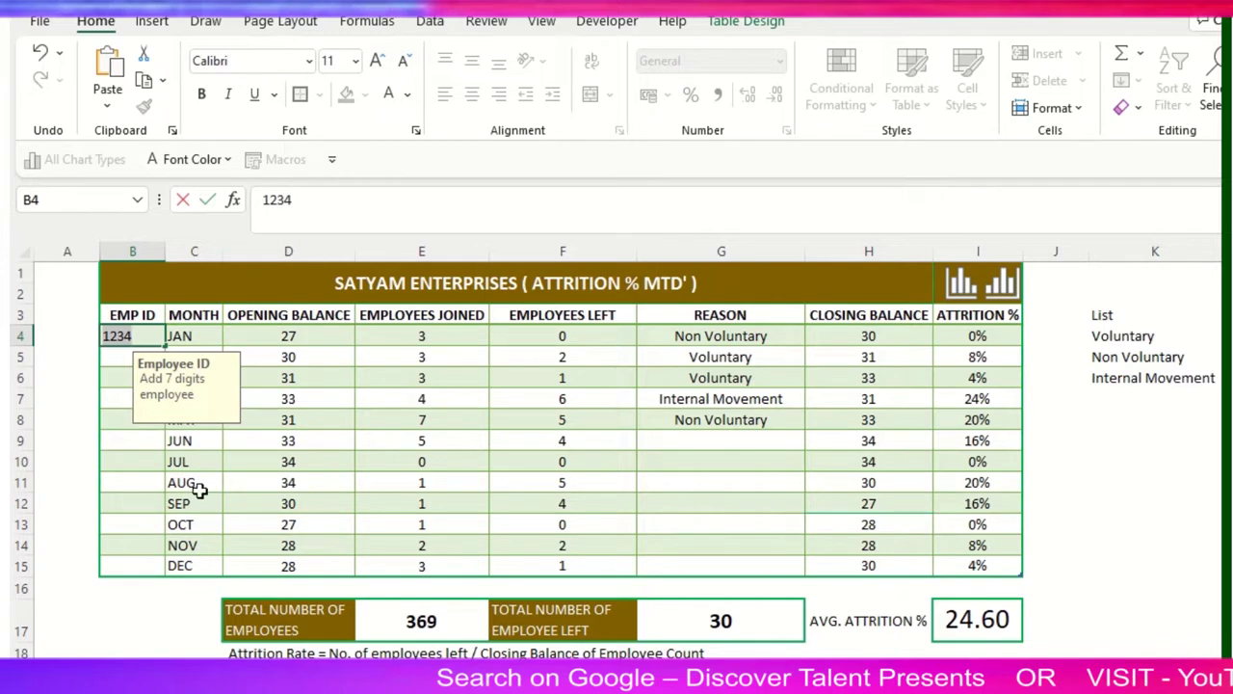
Enter an eight-digit employee ID for JAN in cell B4
text(78767878)
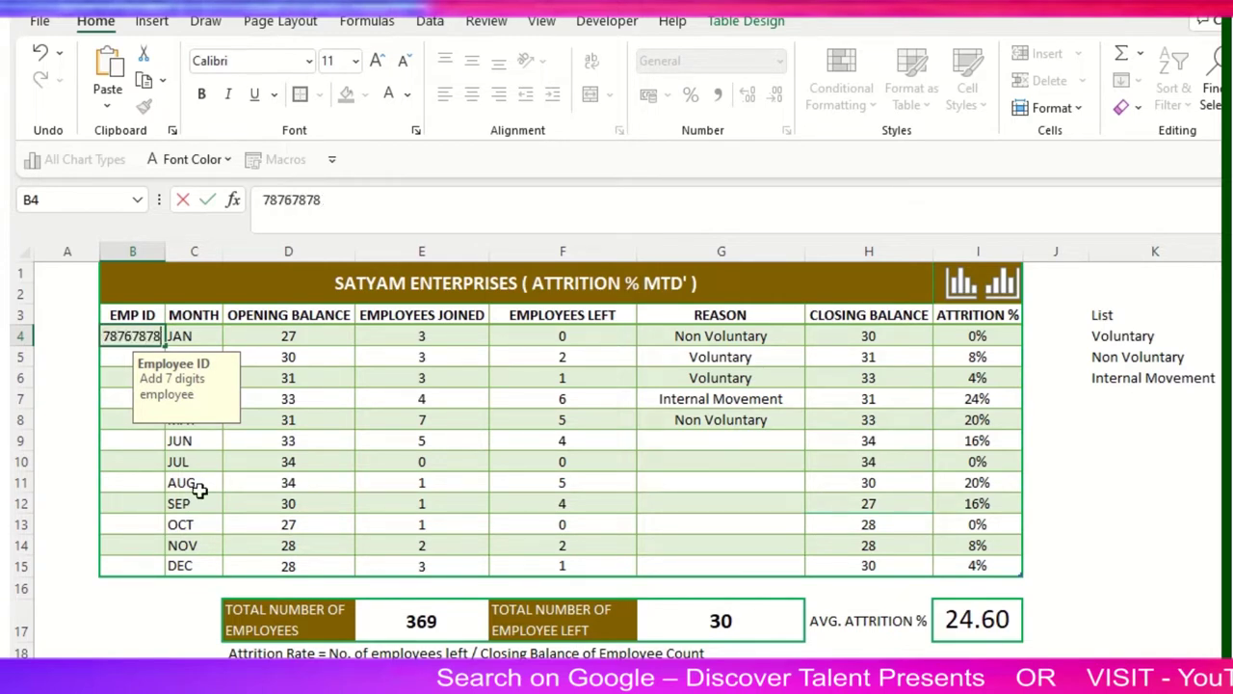
key(Return)
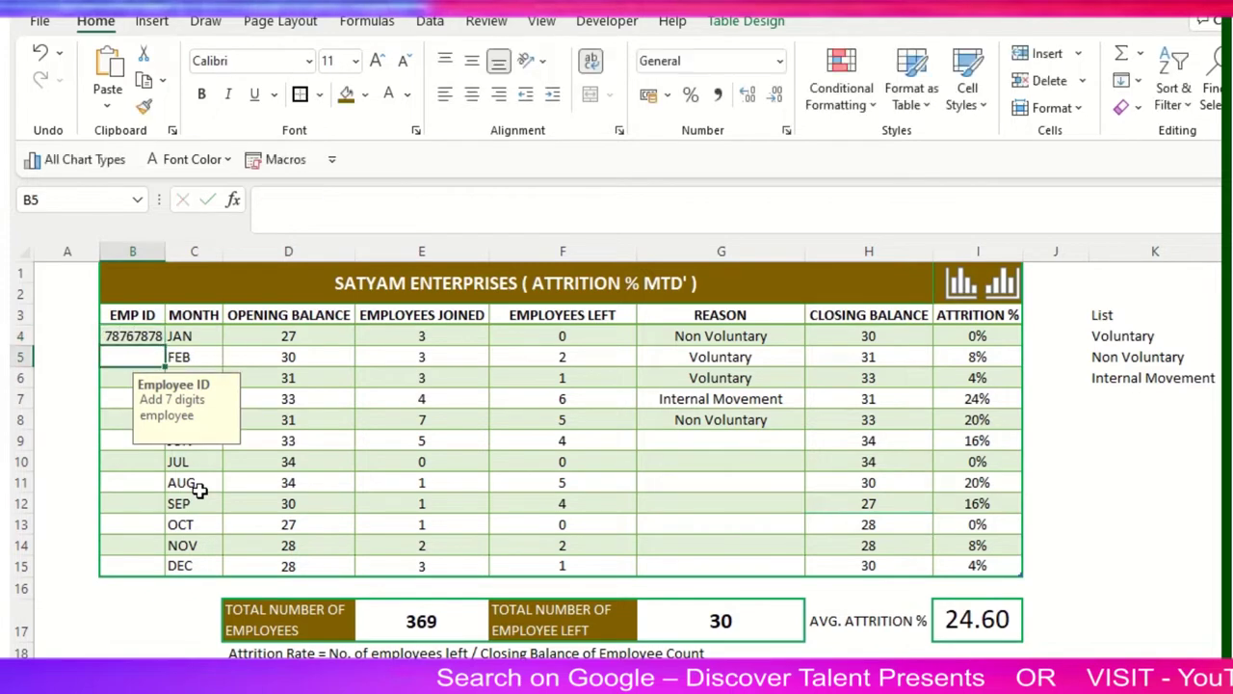
click(147, 336)
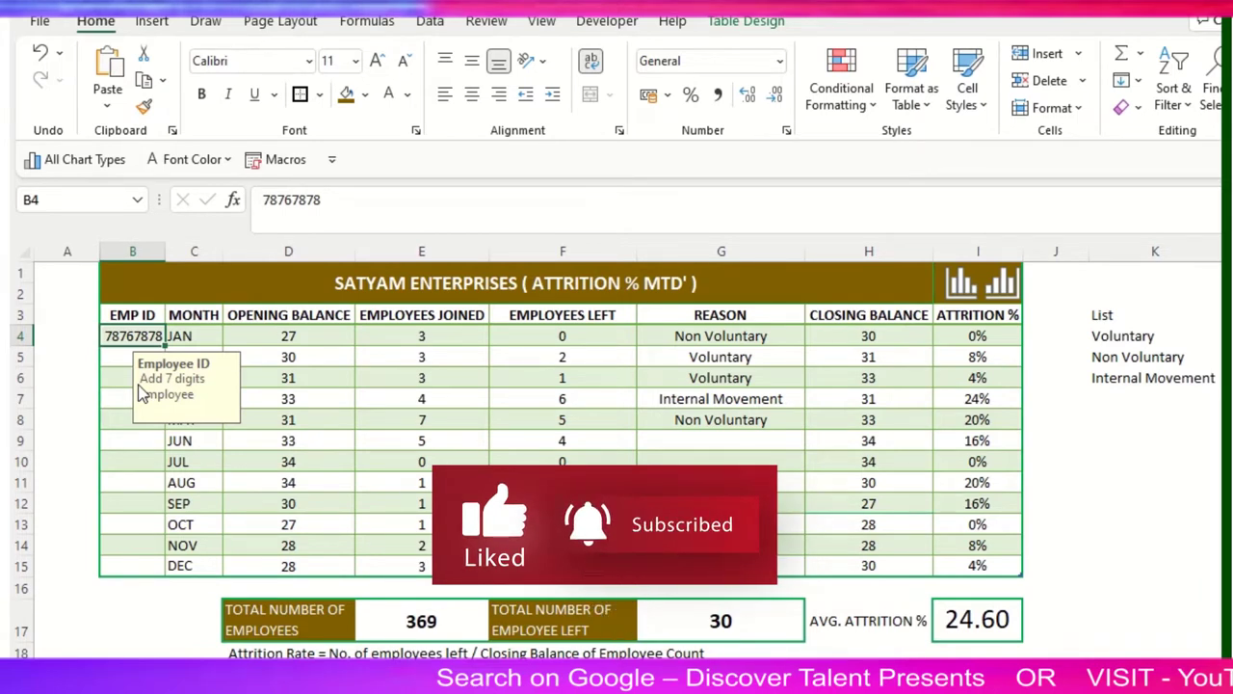
click(123, 355)
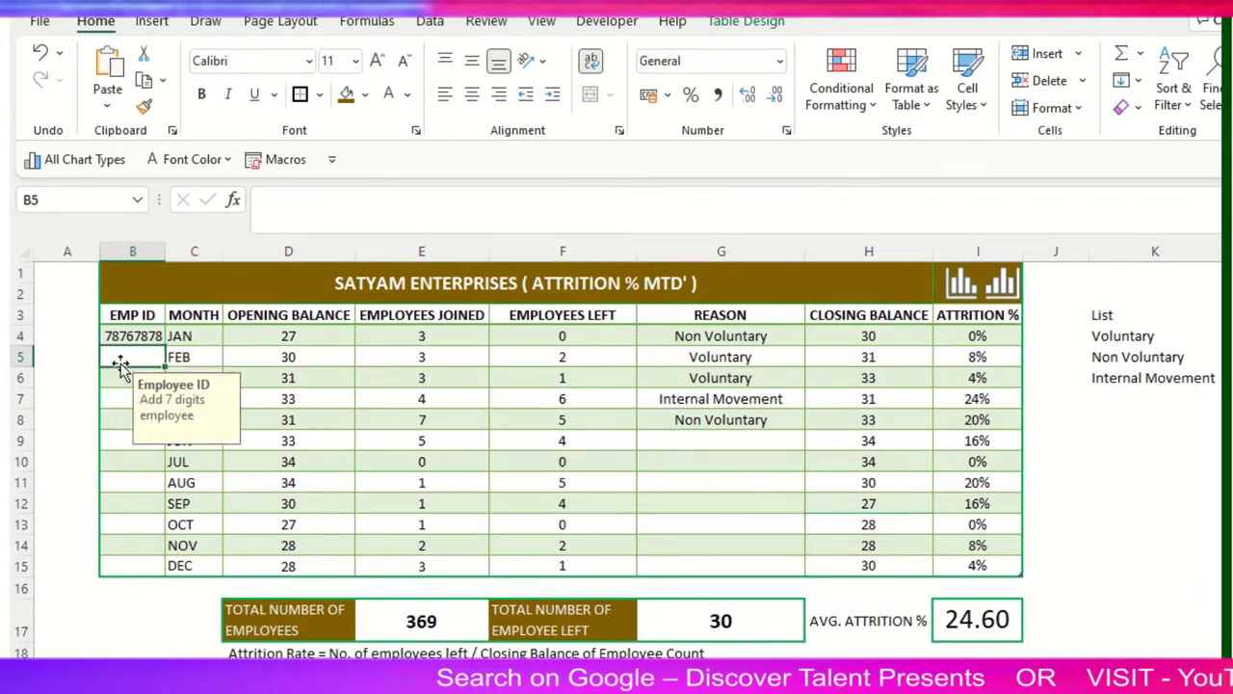
Set the data validation of the employee ID cells B4 to B15 to a text length between 7 and 8
drag(132, 336, 138, 565)
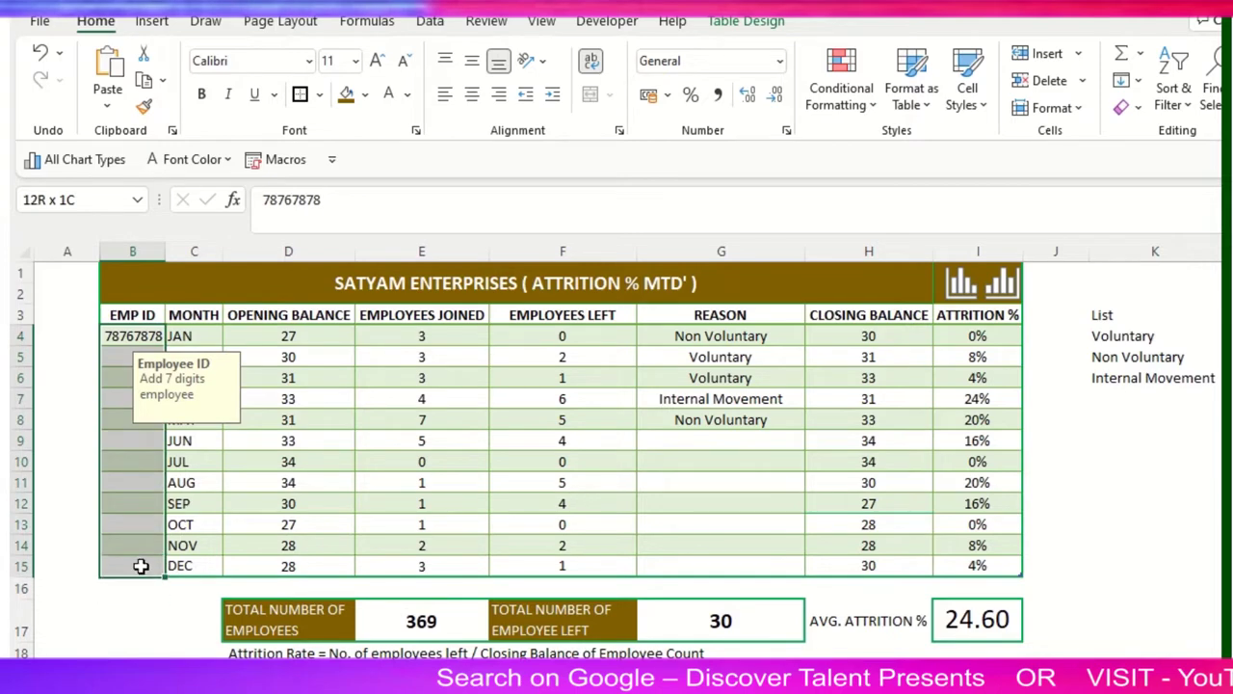
click(430, 20)
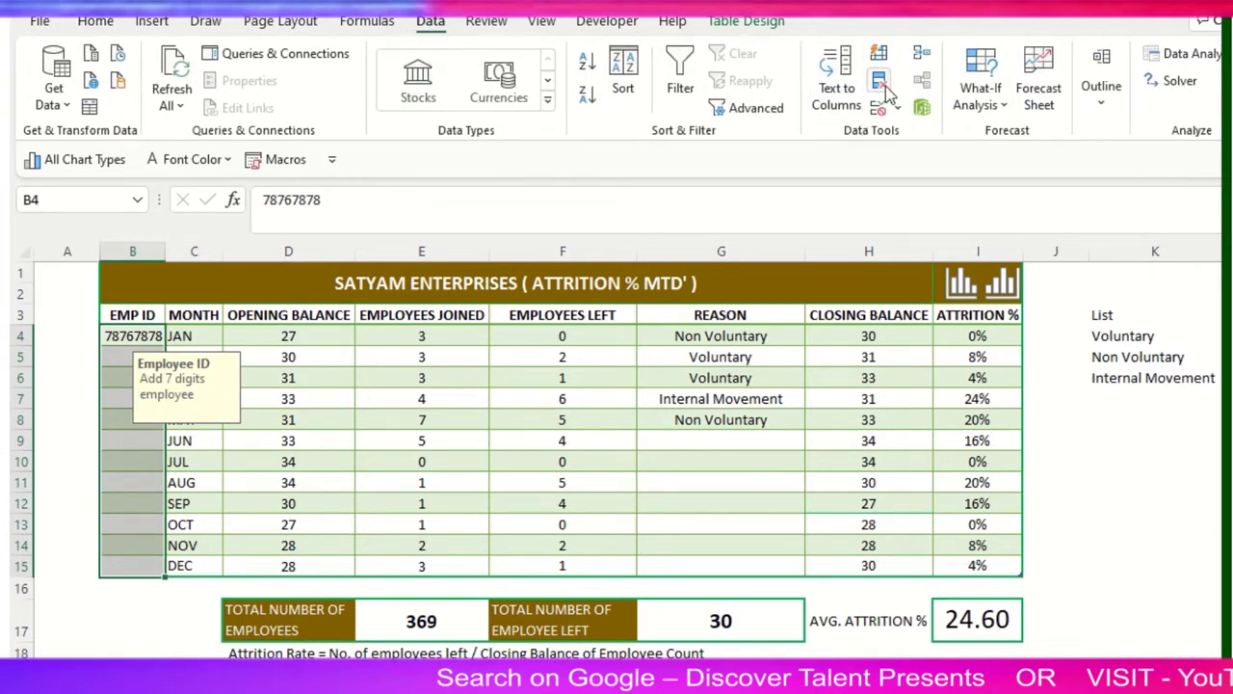
click(883, 88)
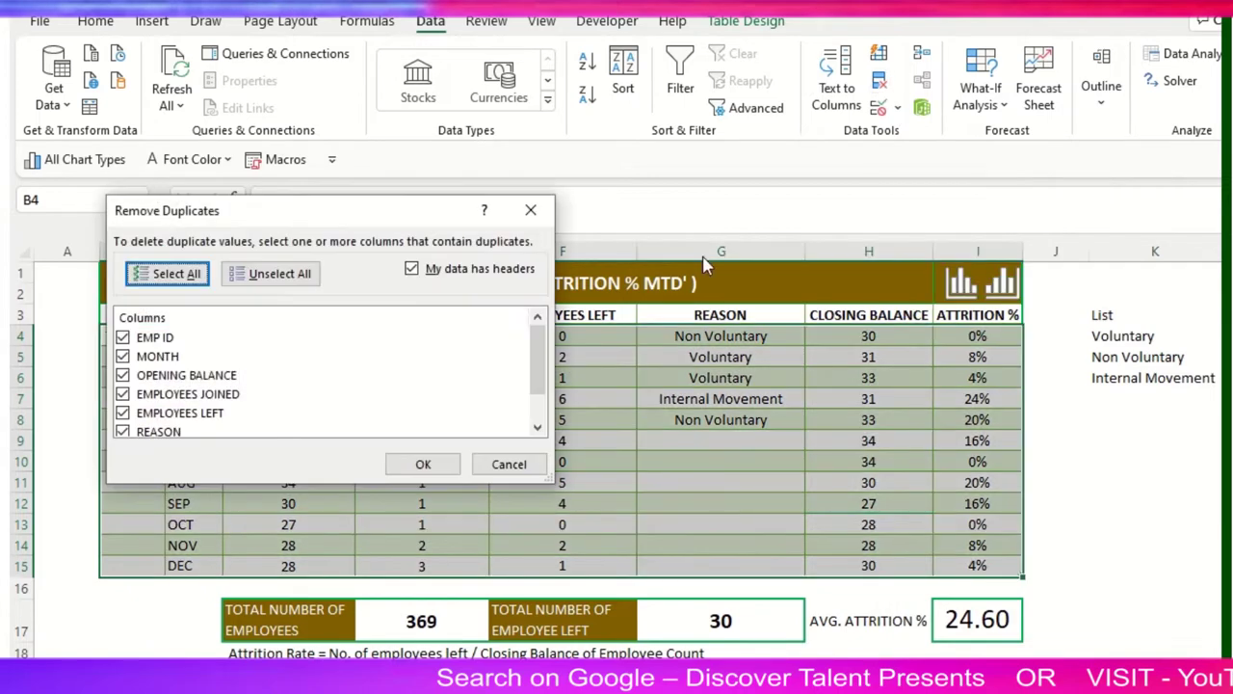
click(508, 464)
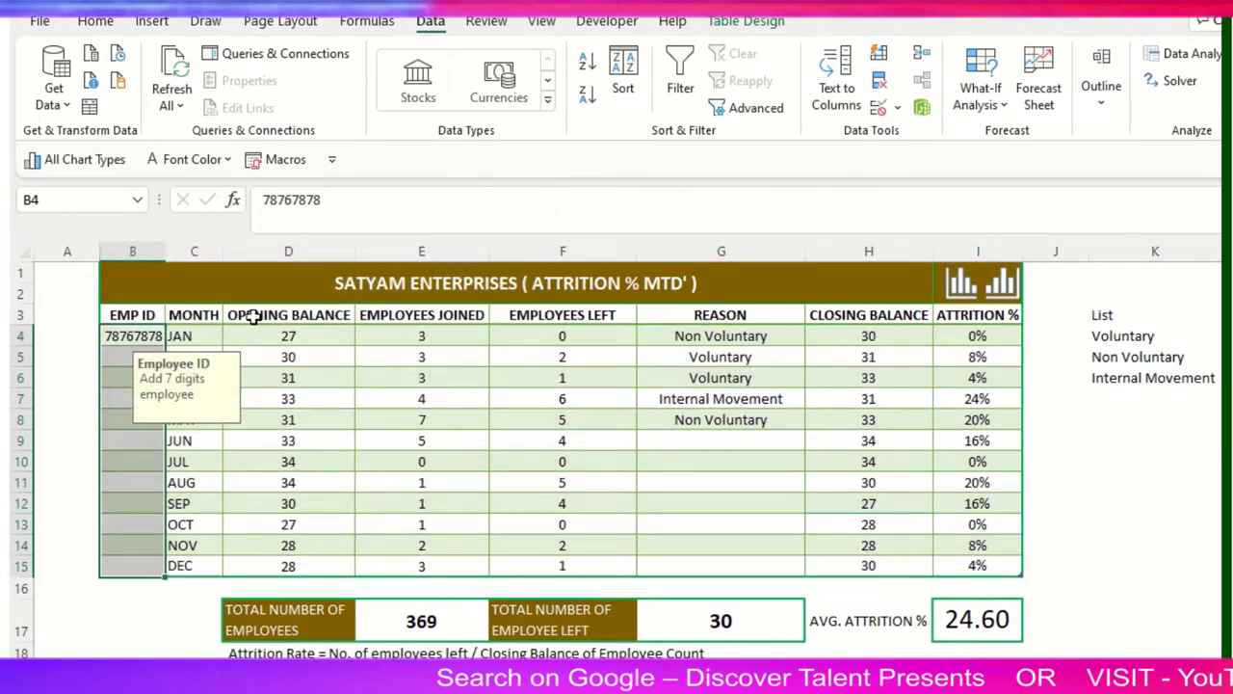
click(897, 108)
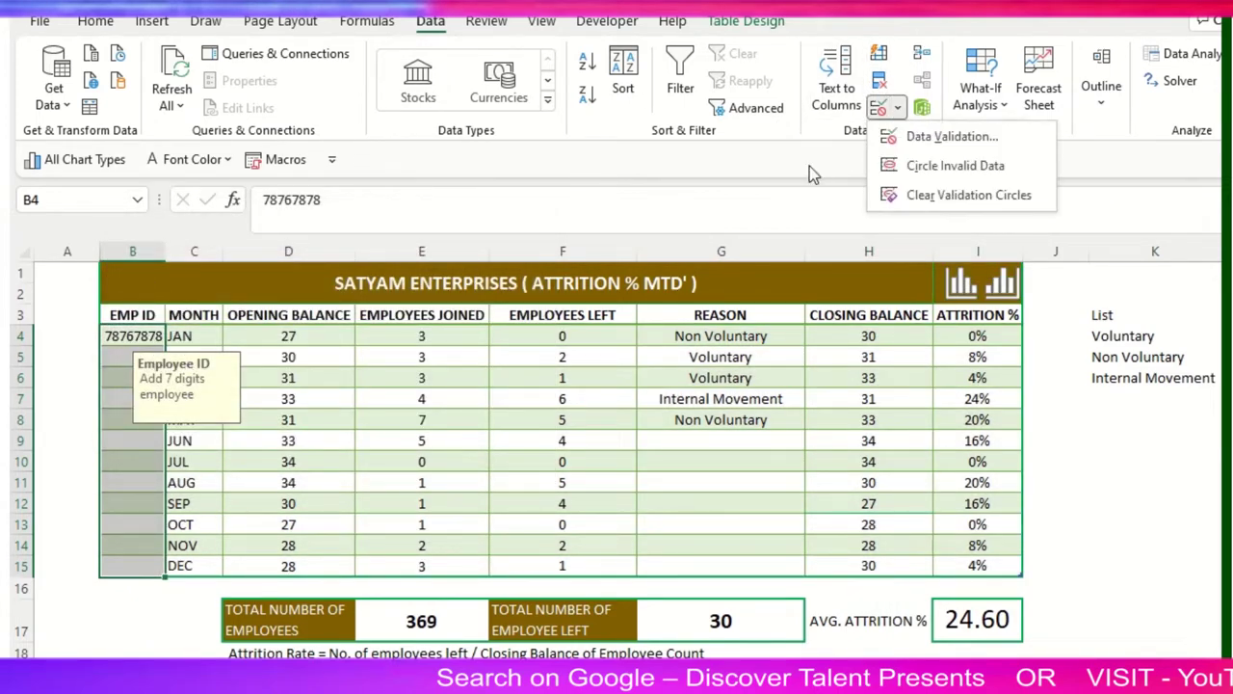
click(924, 160)
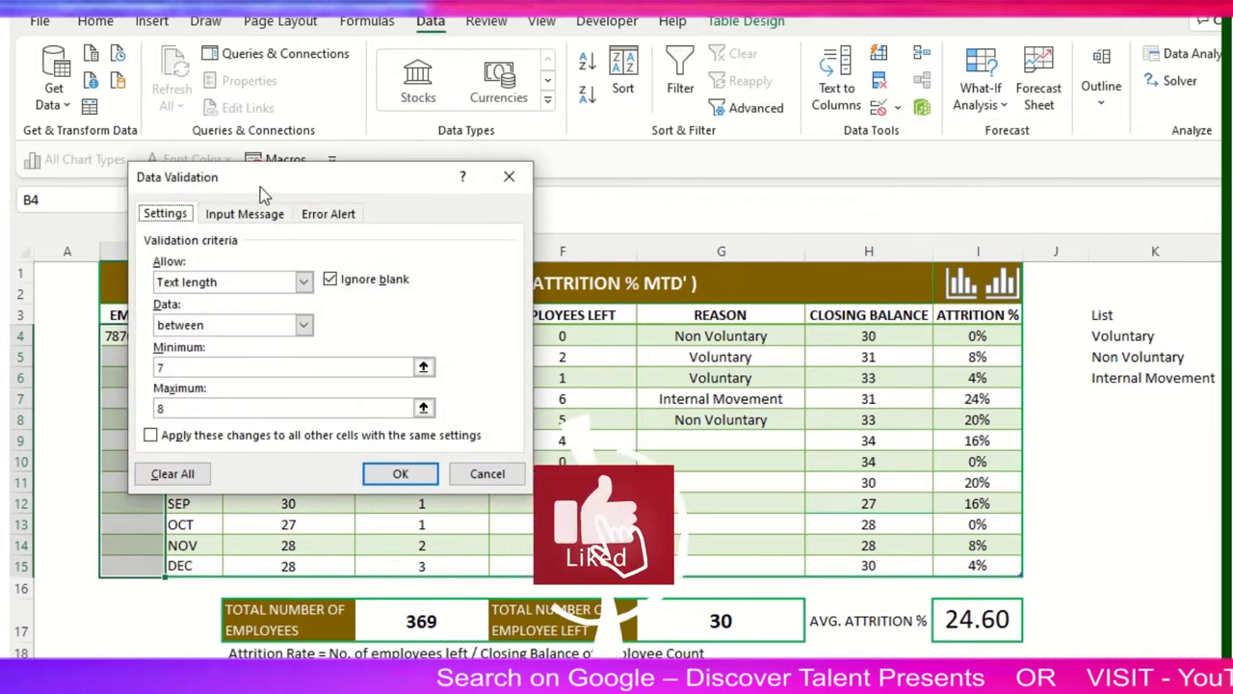
click(226, 368)
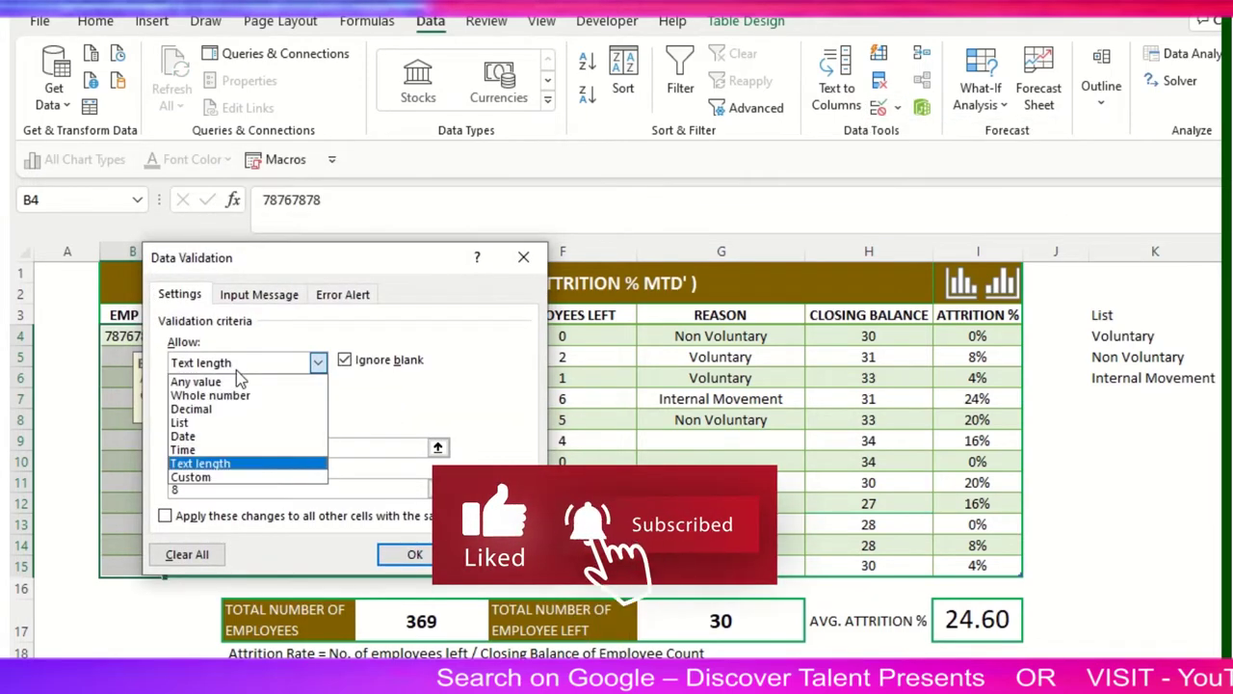
click(211, 472)
double_click(214, 450)
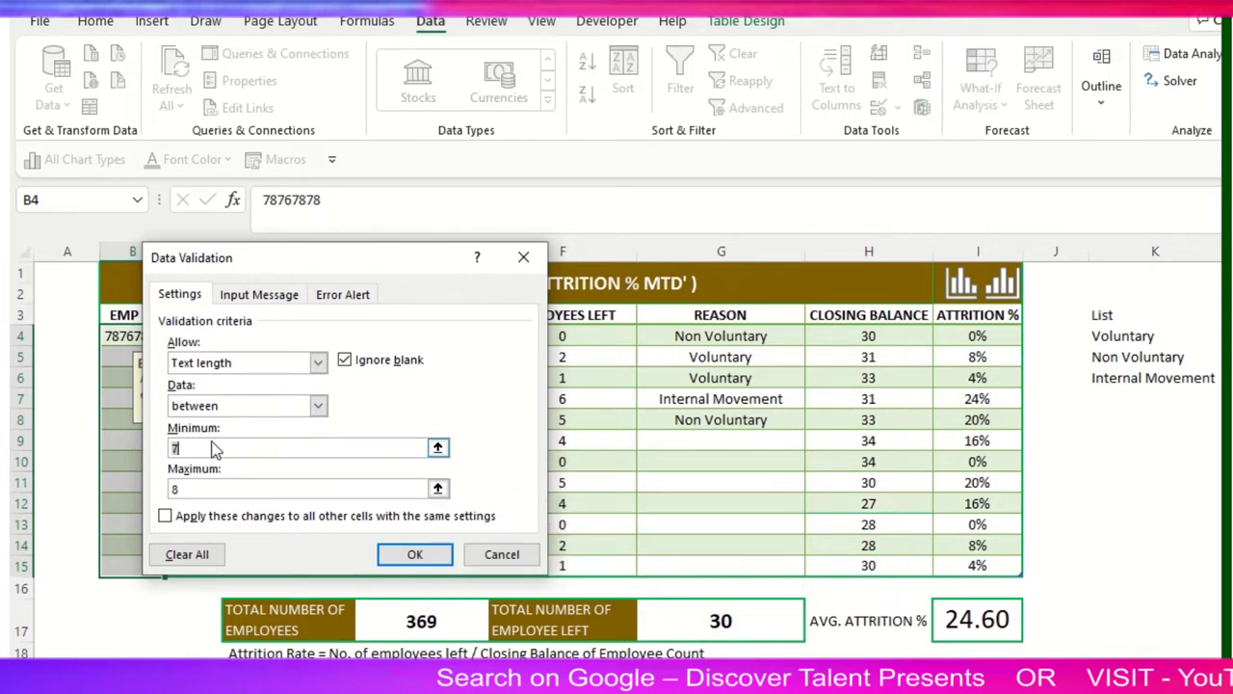
double_click(219, 490)
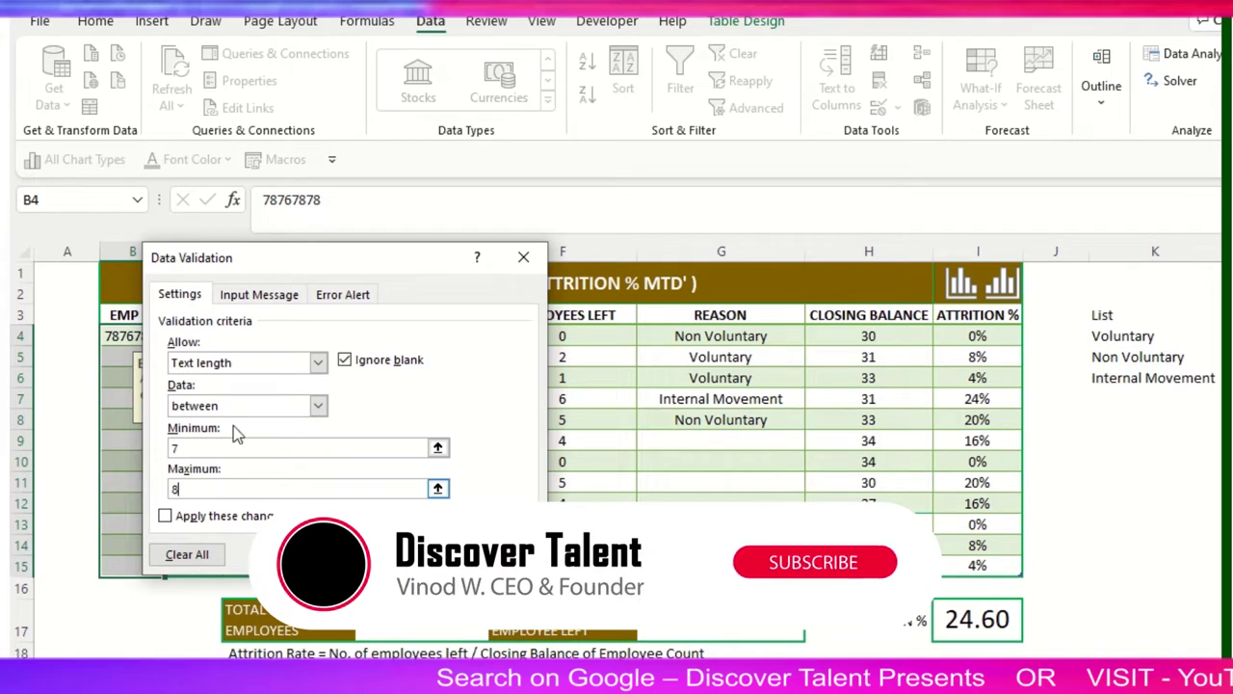
Reuse the input message "Add 7 digits employee" as both title and message of the Stop error alert, and apply the validation
click(285, 296)
drag(262, 456, 19, 431)
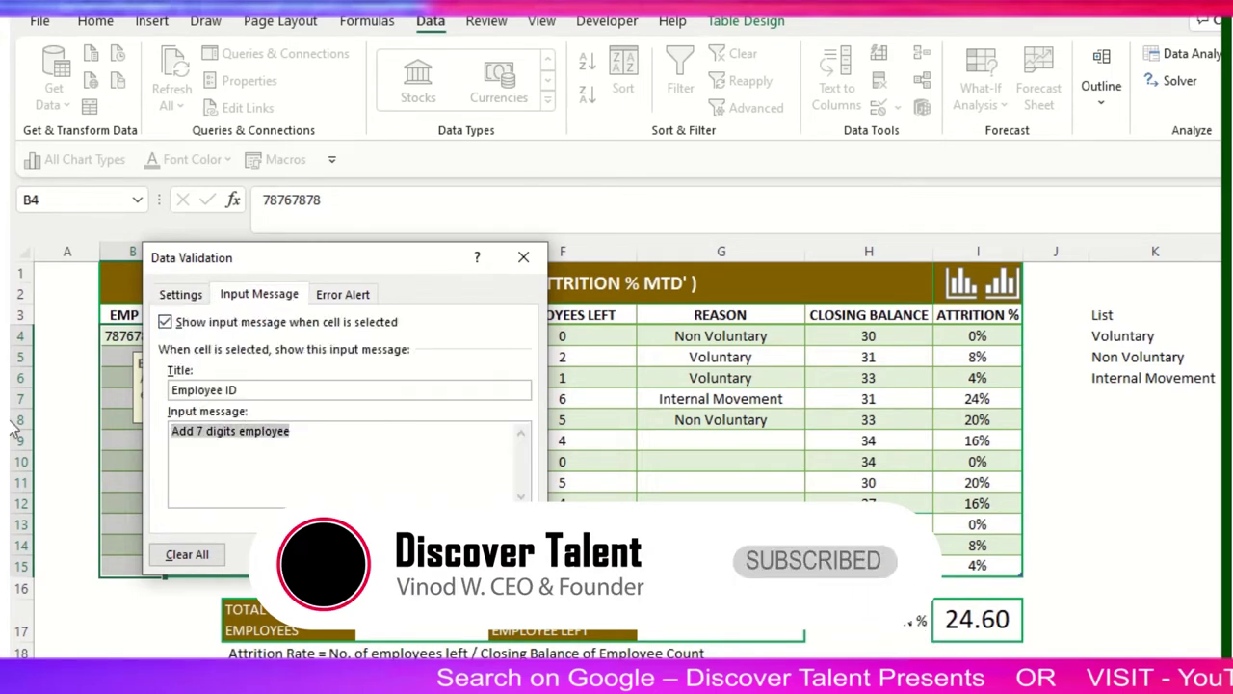
key(ctrl+c)
click(357, 294)
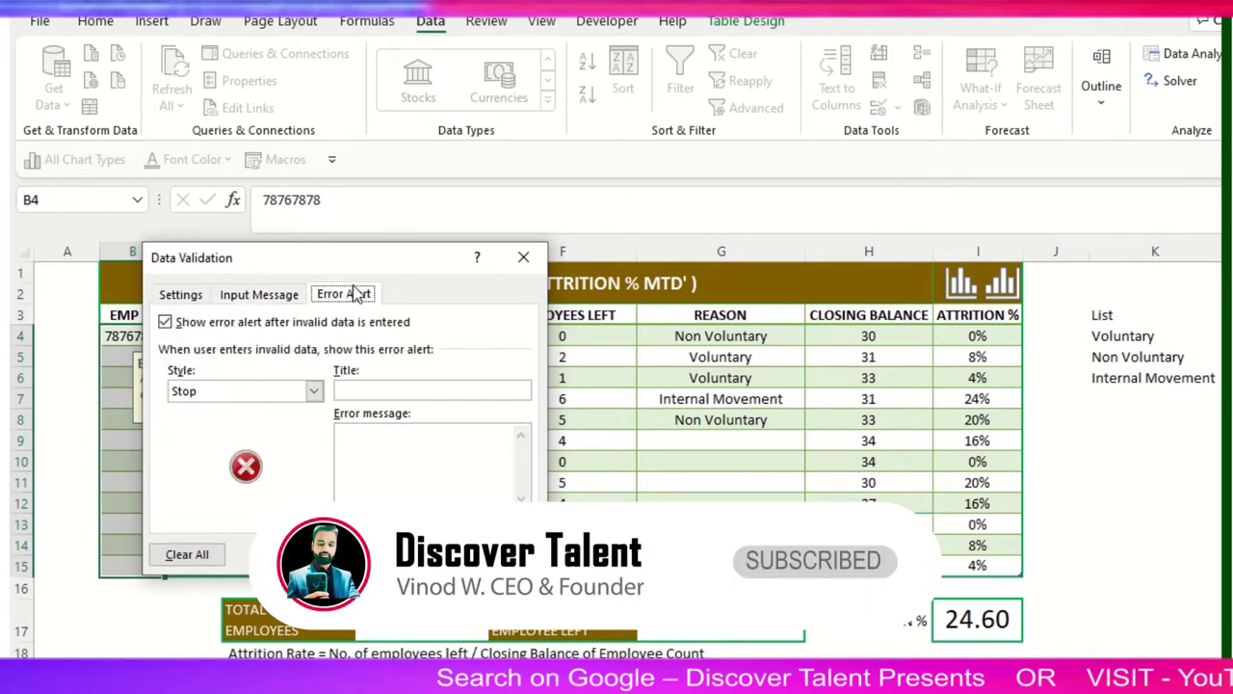
click(336, 438)
key(ctrl+v)
click(405, 390)
key(ctrl+v)
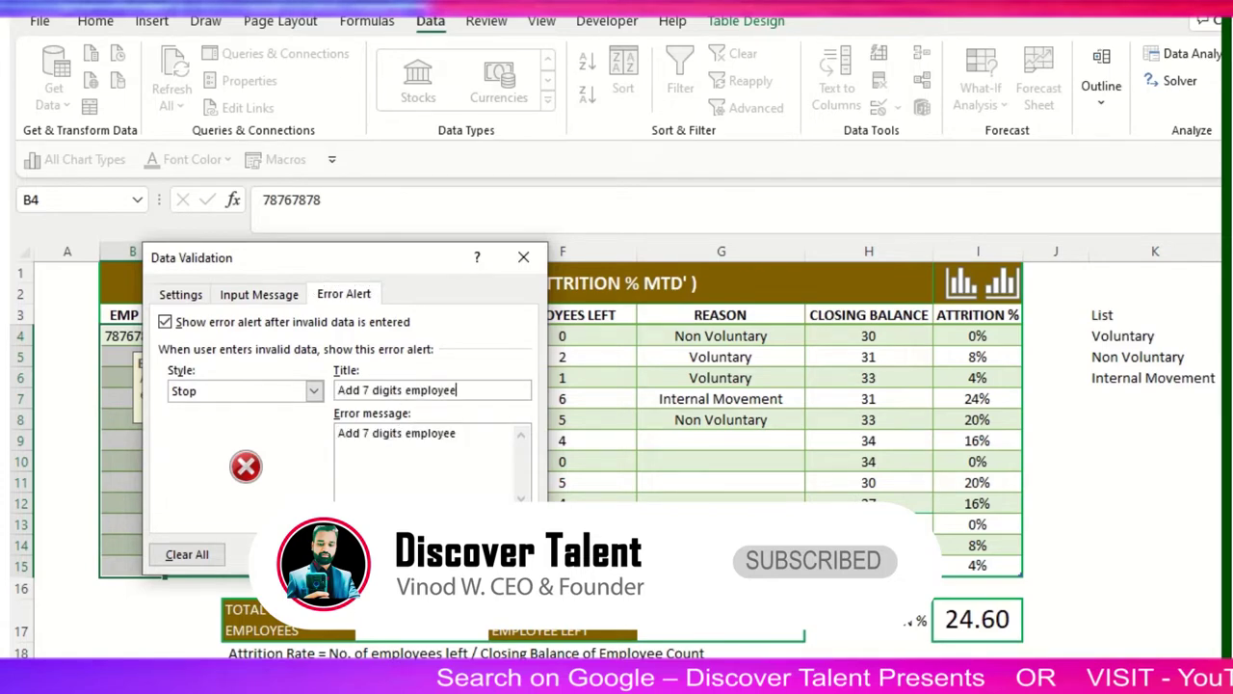
click(451, 554)
Try to enter "sf" as the employee ID in cell B6 to test the custom error alert
click(122, 342)
click(106, 378)
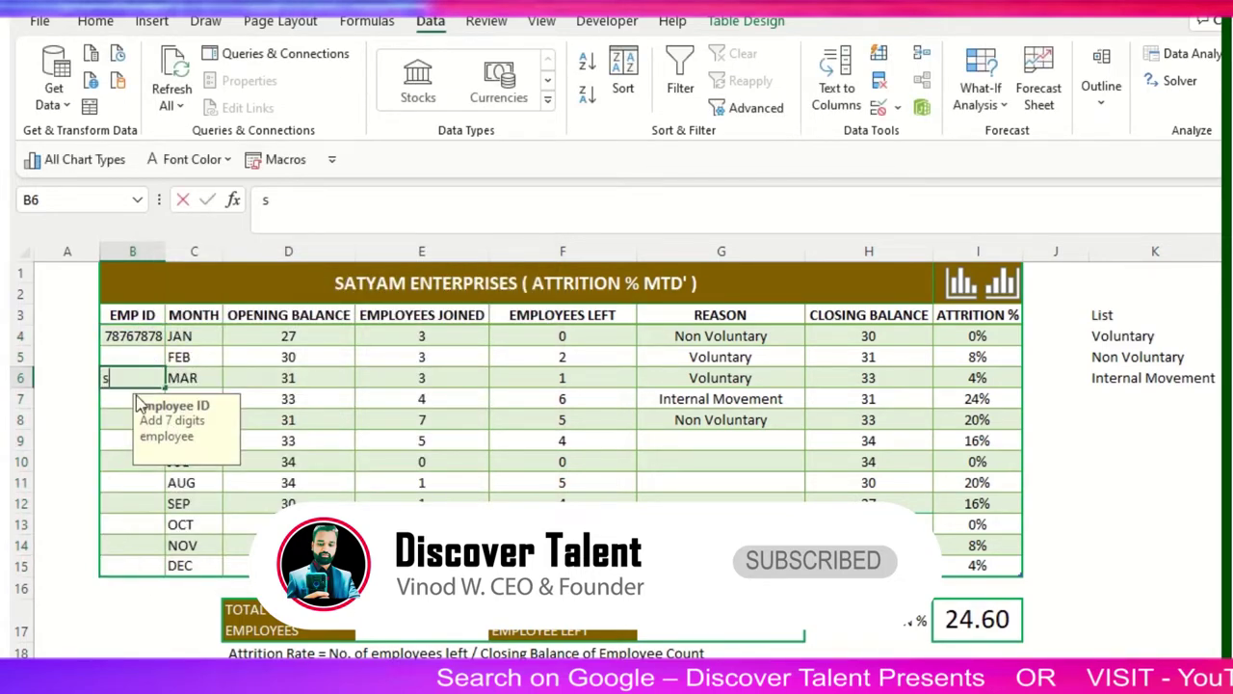
text(sf)
key(Return)
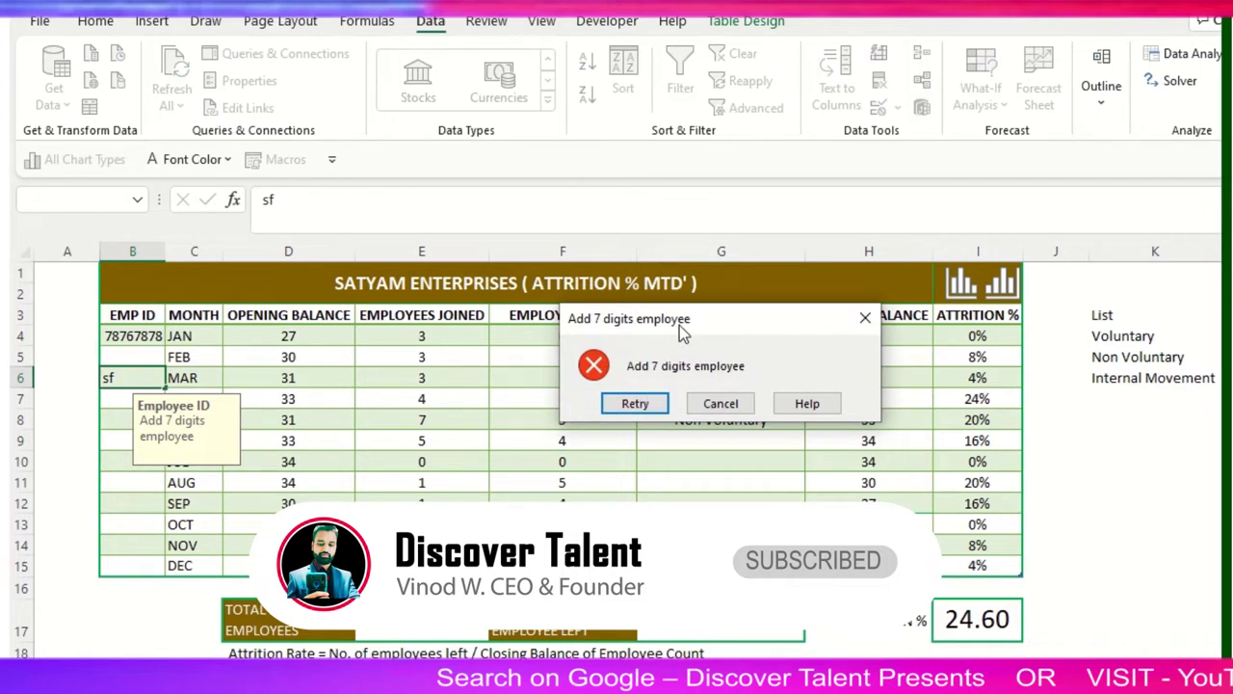
click(565, 438)
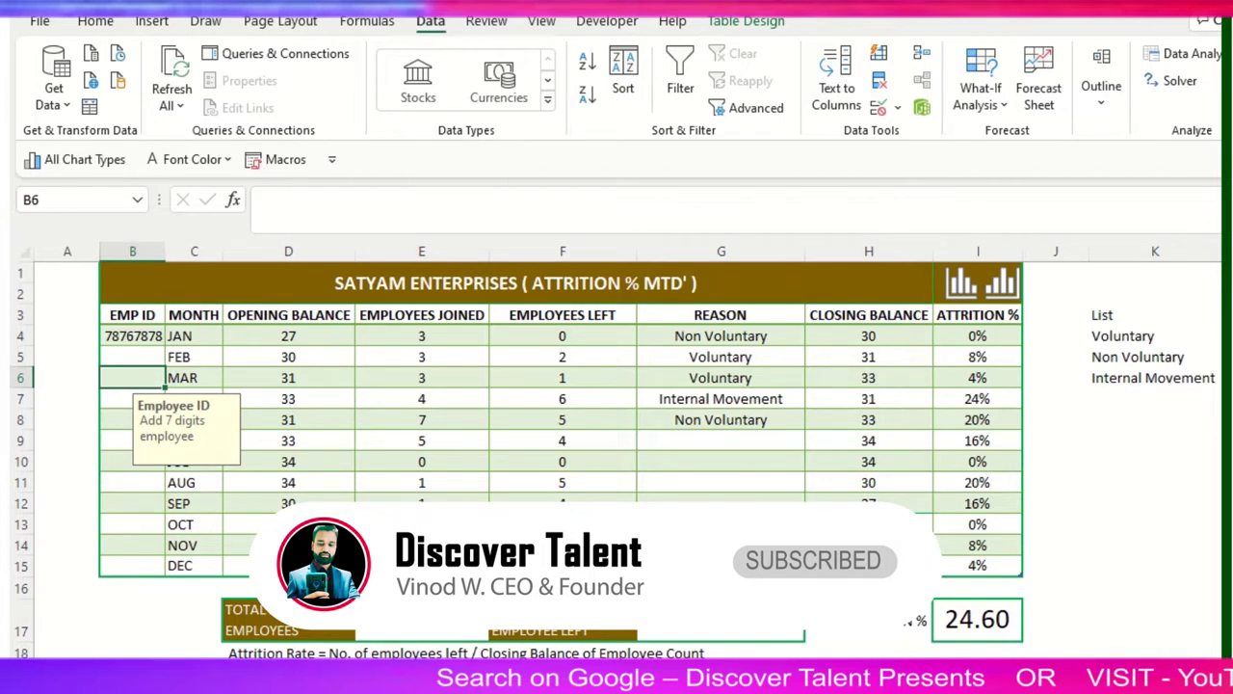
Re-enter FEB as the month in cell C5, below JAN
click(210, 338)
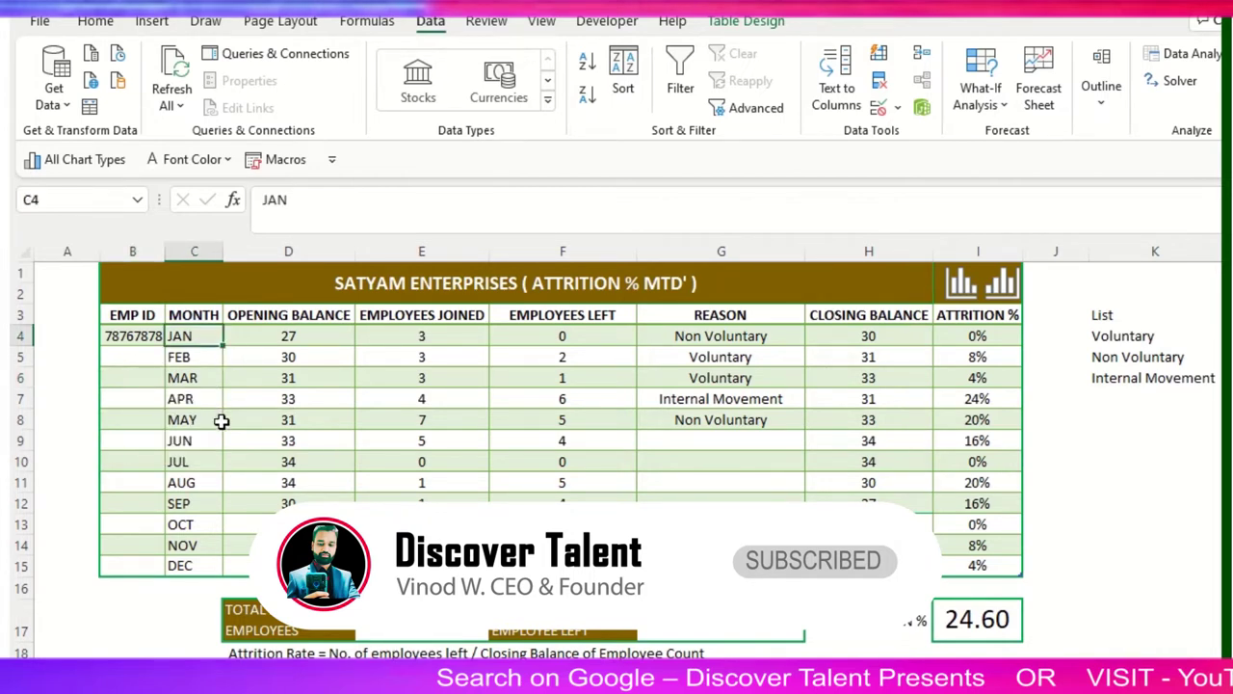
drag(196, 315, 188, 566)
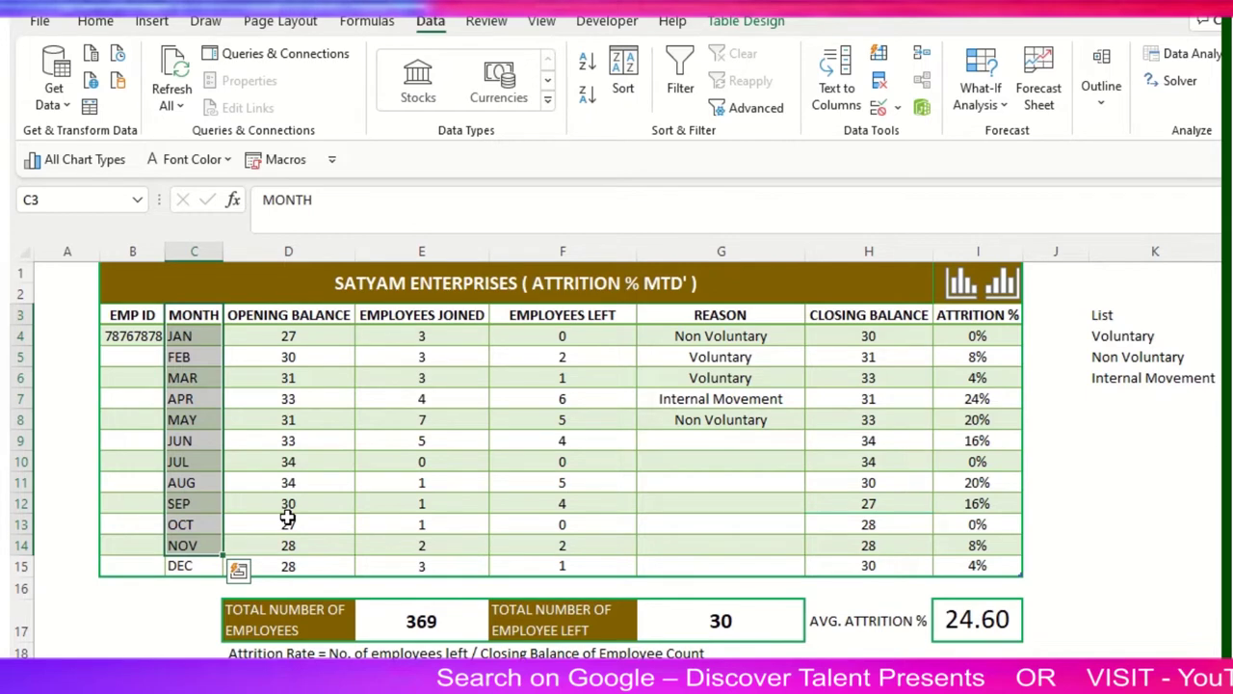
key(Down)
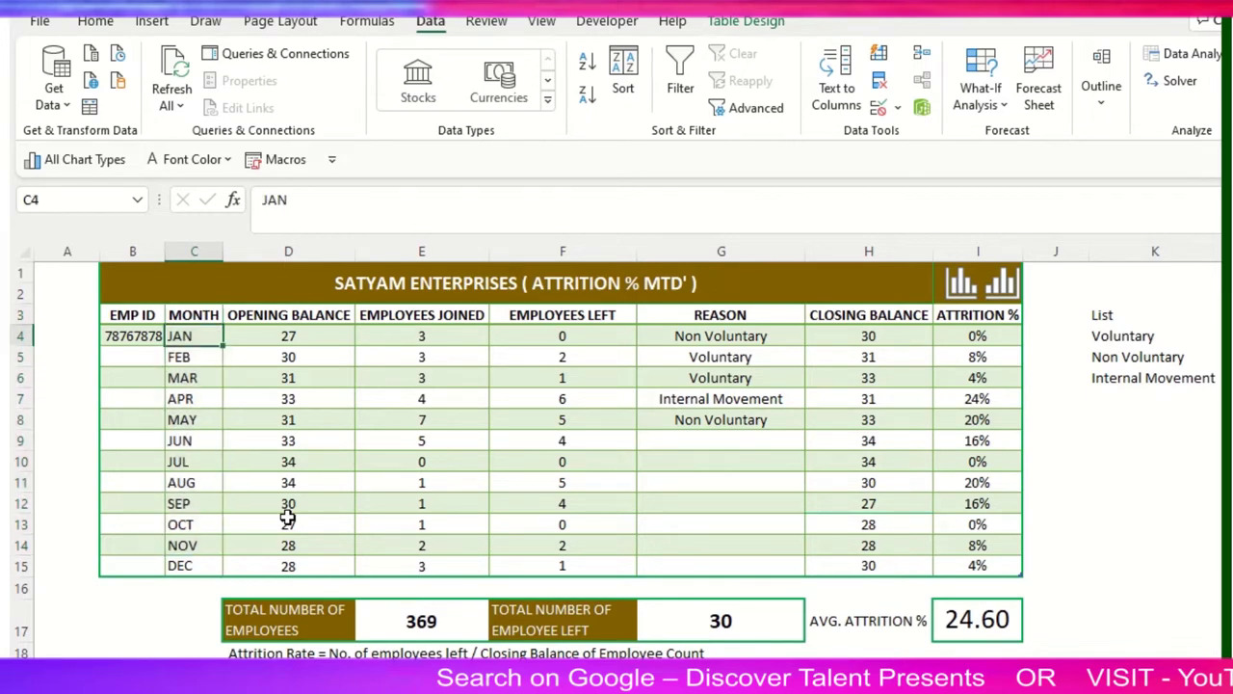
key(Down)
text(FEB)
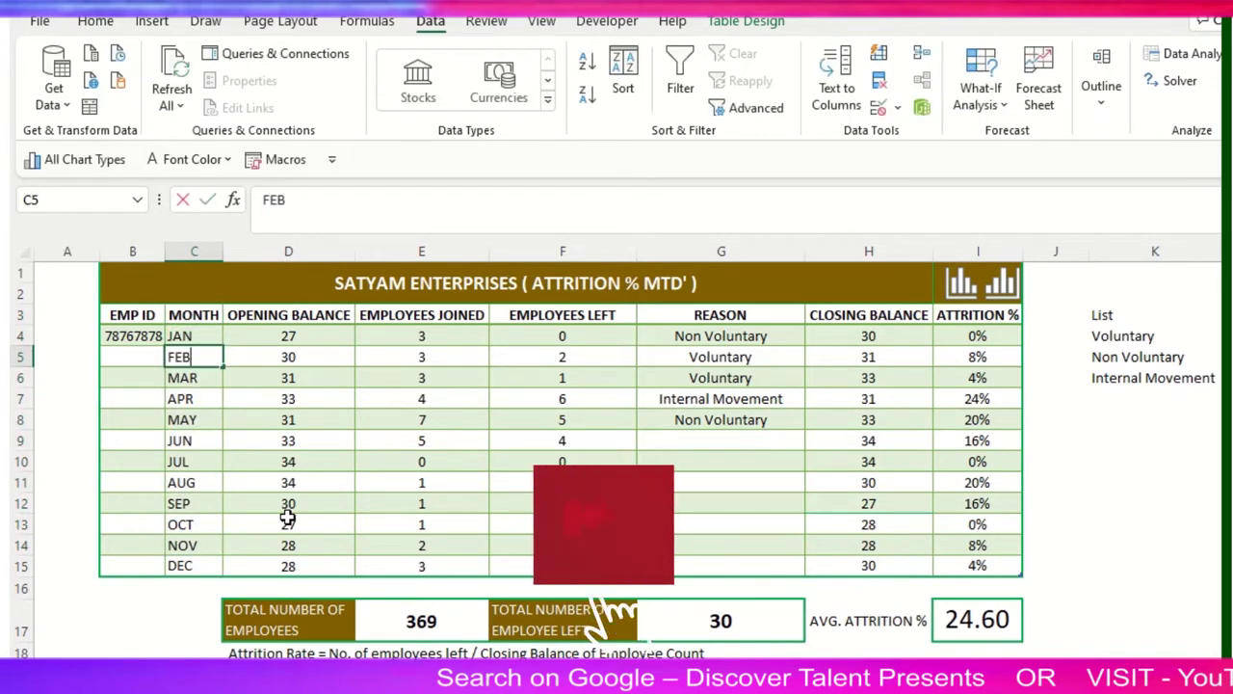
key(Return)
Clear the months in C6 to C15 and autofill the month series from JAN down to DEC in C15
key(ctrl+shift+Down)
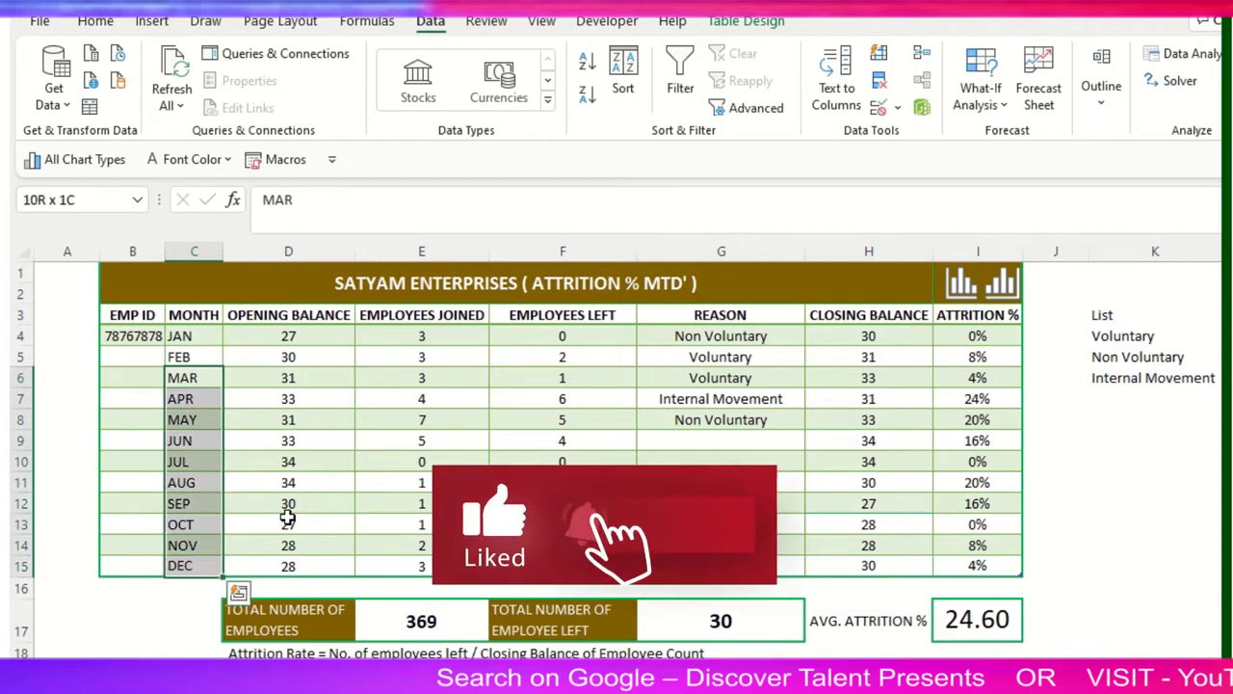
key(Delete)
drag(195, 336, 221, 568)
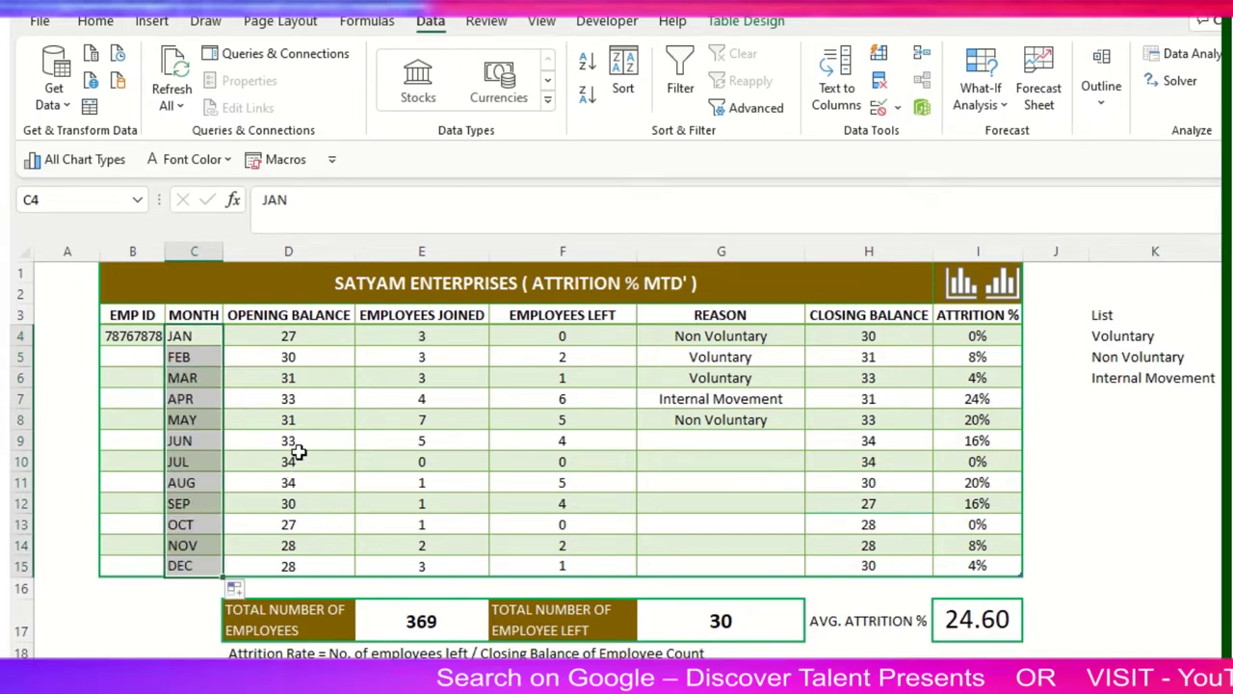
click(293, 356)
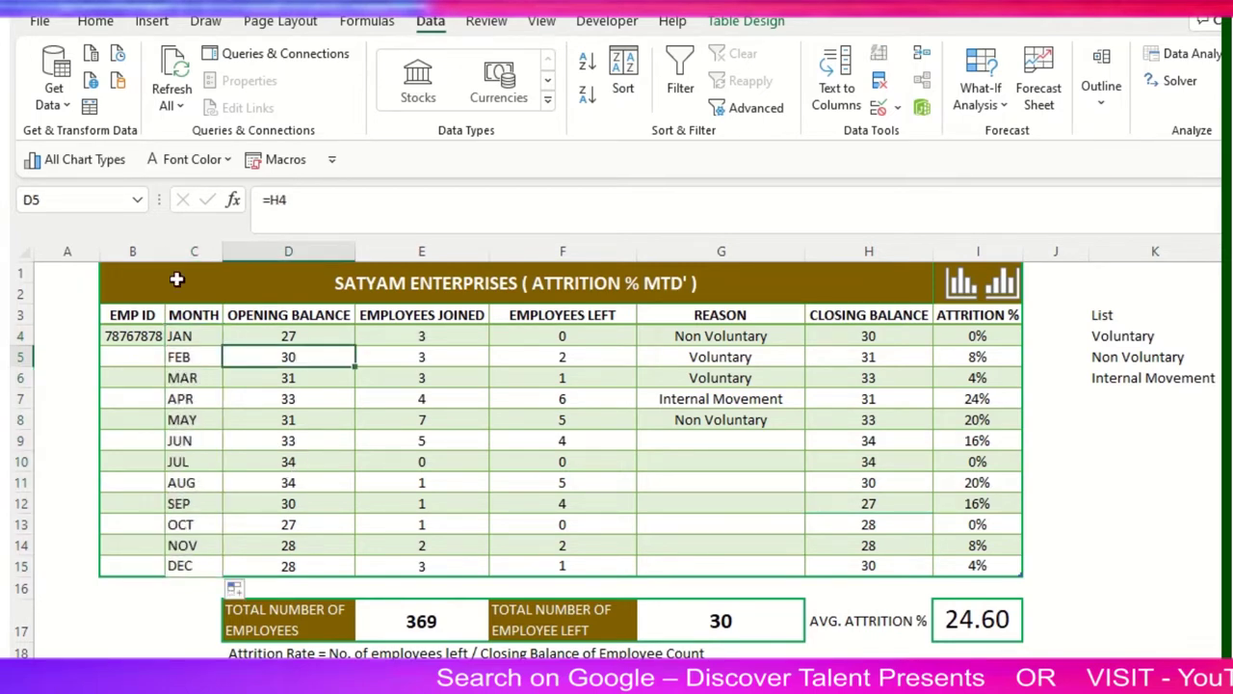
drag(138, 252, 190, 247)
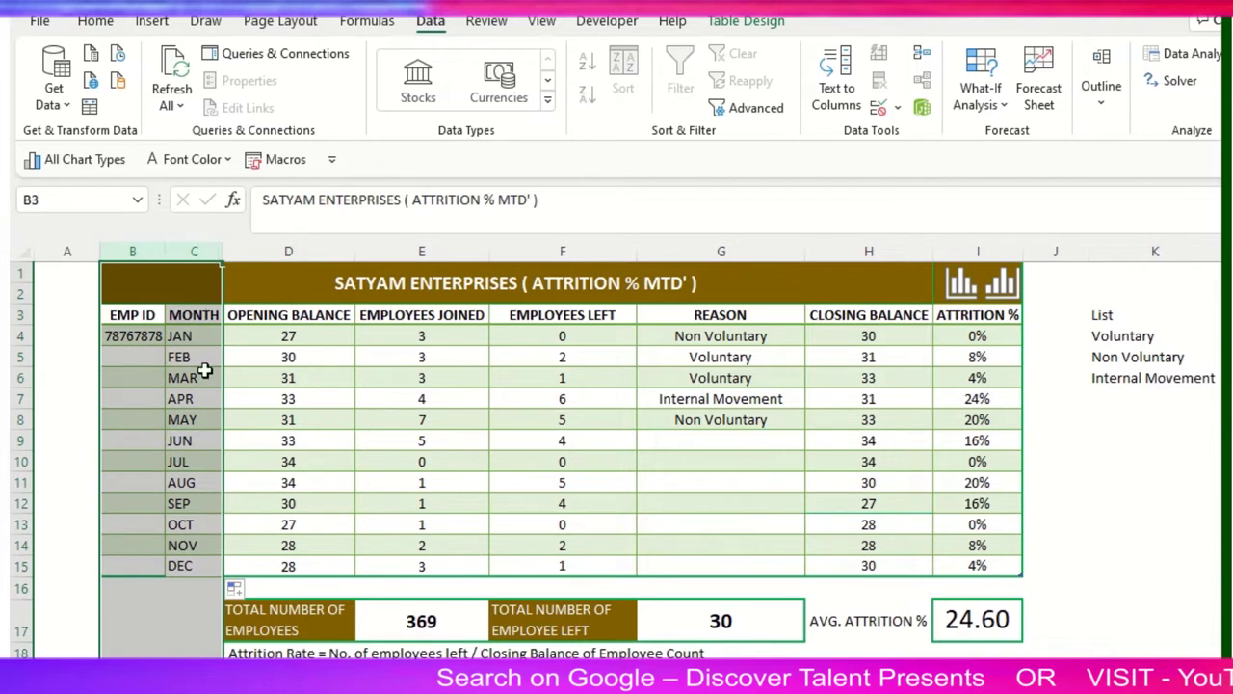
click(333, 359)
click(323, 314)
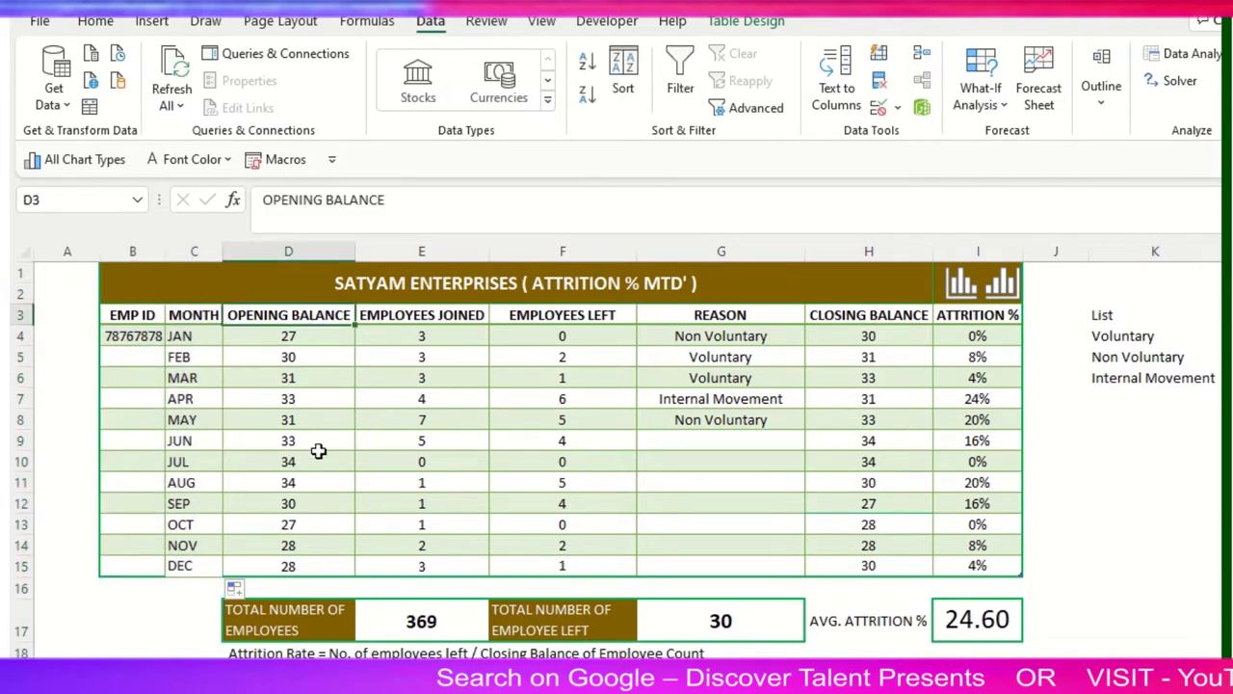
Set the JAN opening balance in cell D4 to 60
click(337, 337)
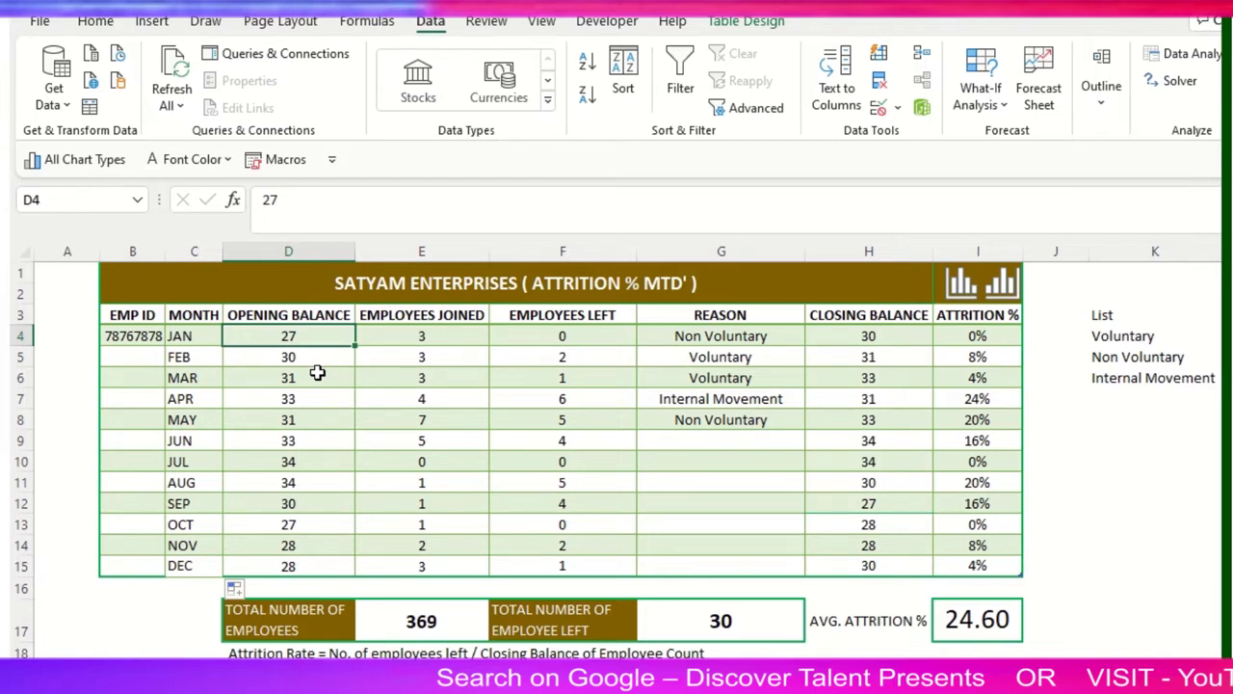
text(60)
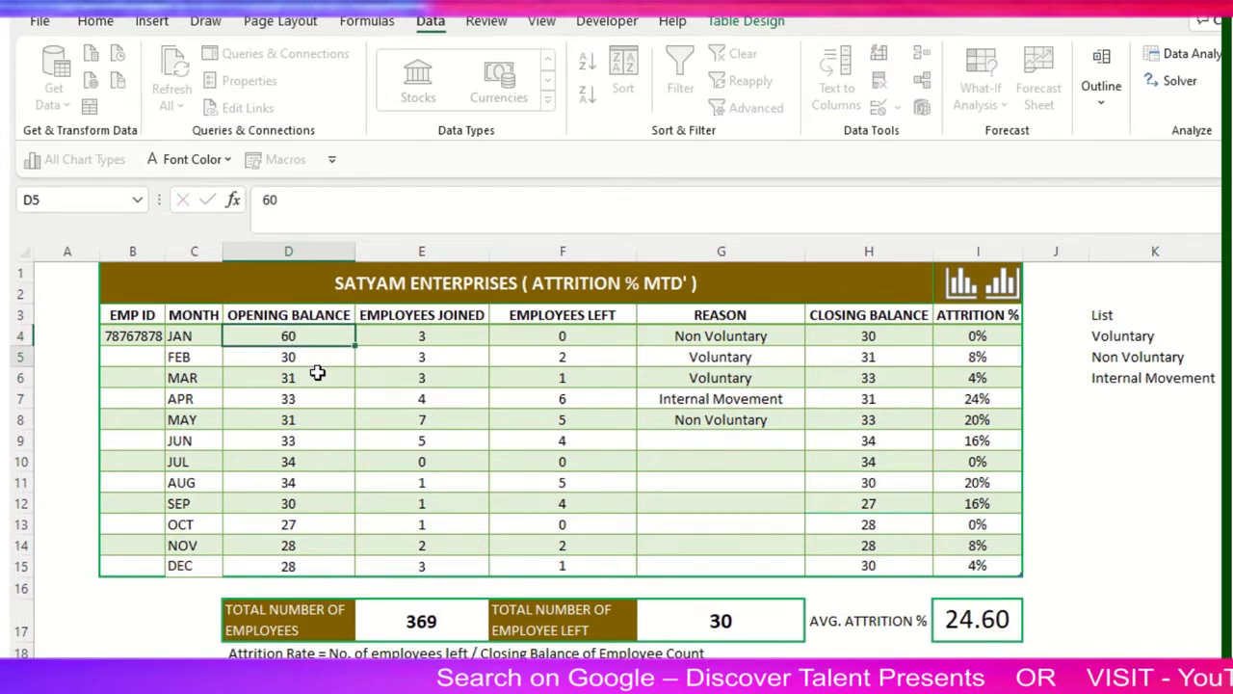
key(Return)
click(320, 339)
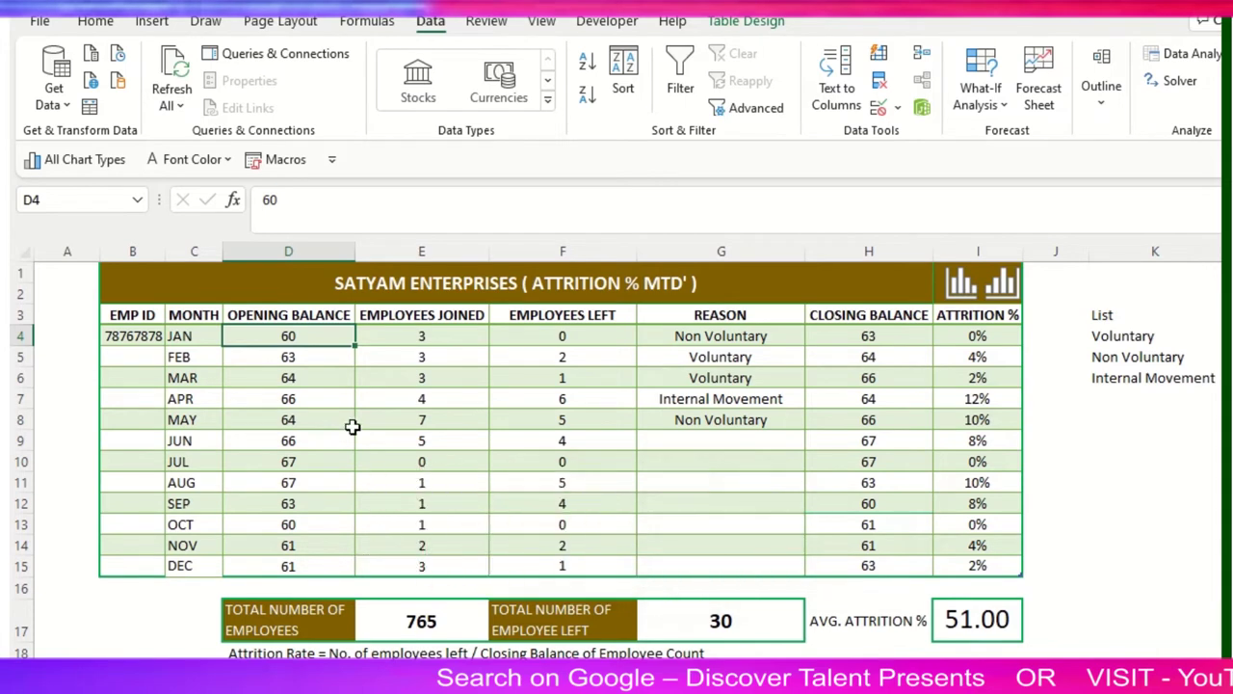
click(325, 435)
Set the JAN opening balance in cell D4 to 12
click(312, 339)
text(1)
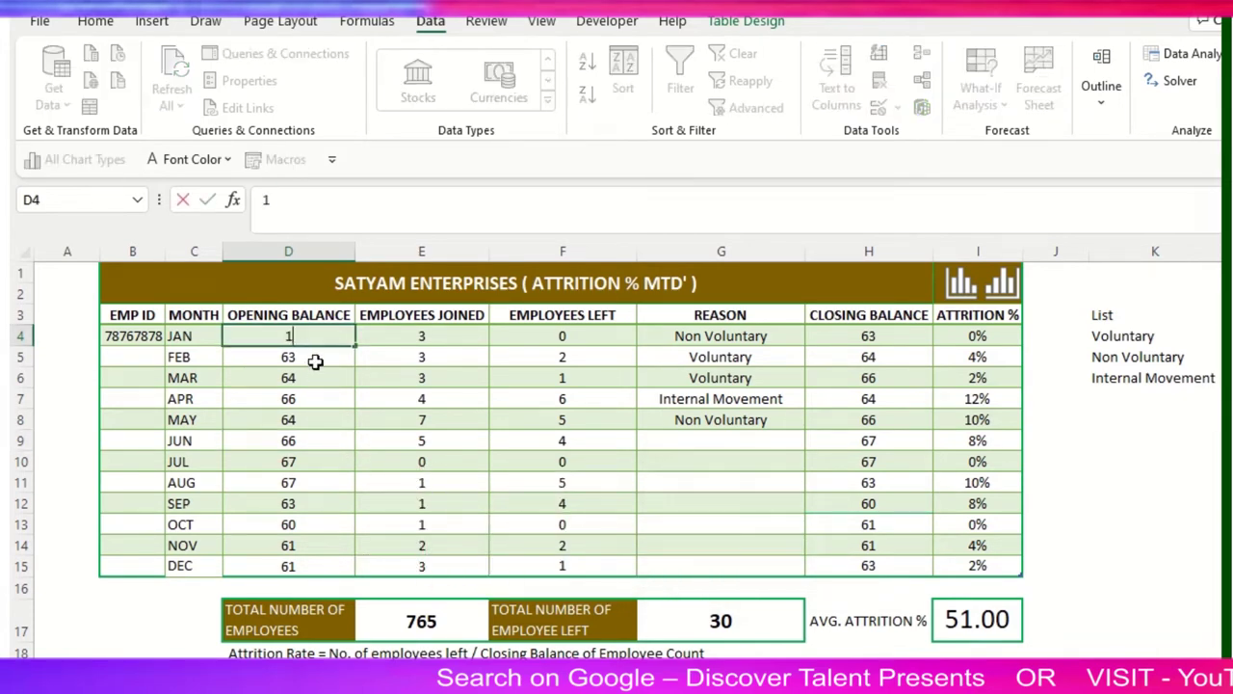
text(2)
key(Return)
click(324, 414)
key(Up)
key(Up)
key(Up)
key(Up)
Review the JAN row's month, opening balance, employees joined and employees left, and the reason options offered in cell G4
click(190, 343)
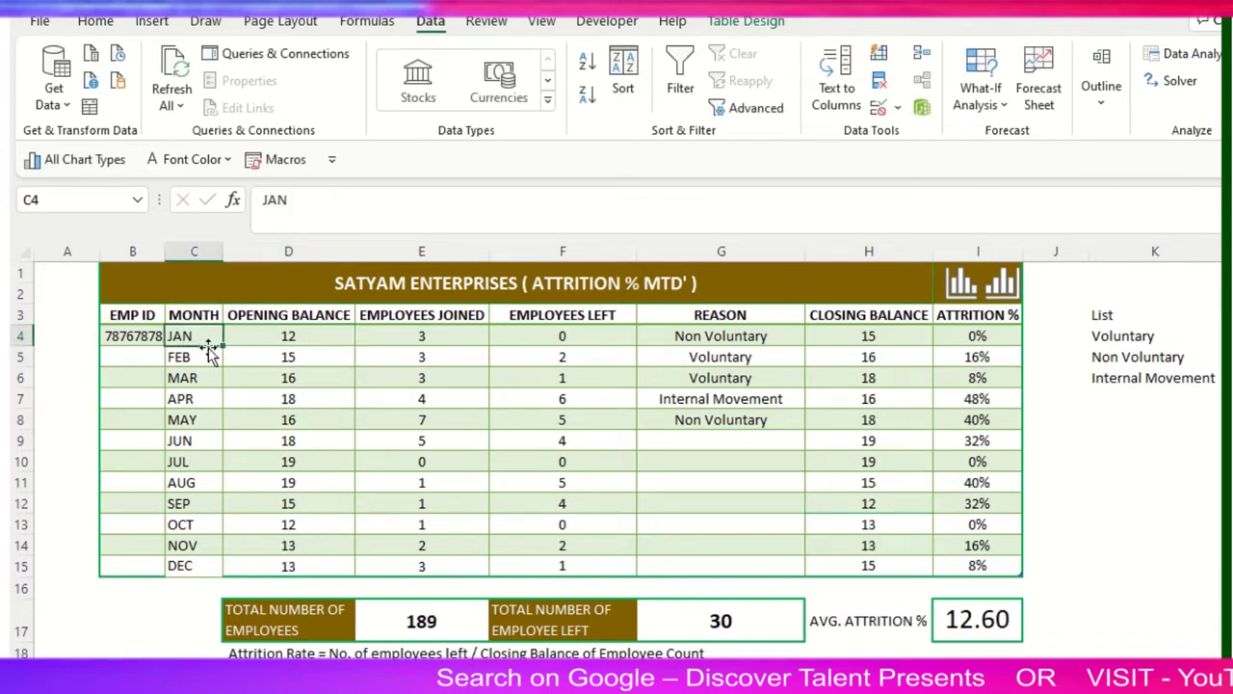
drag(311, 319, 316, 344)
drag(440, 325, 443, 338)
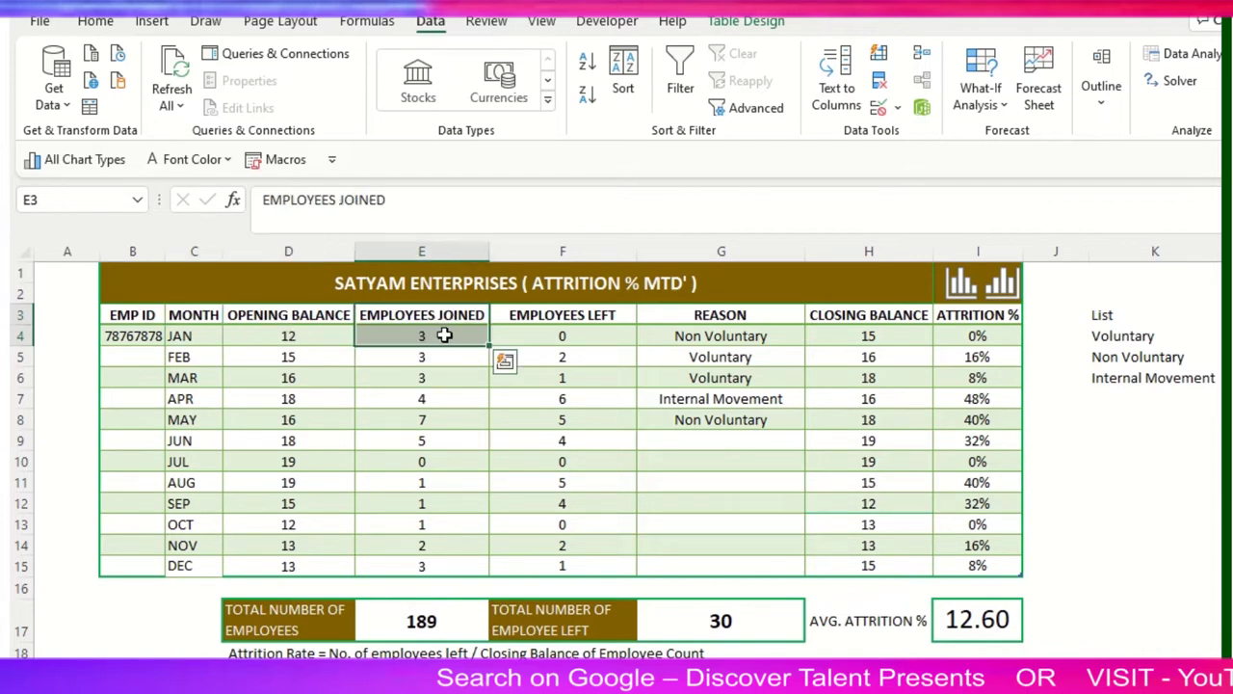
click(443, 336)
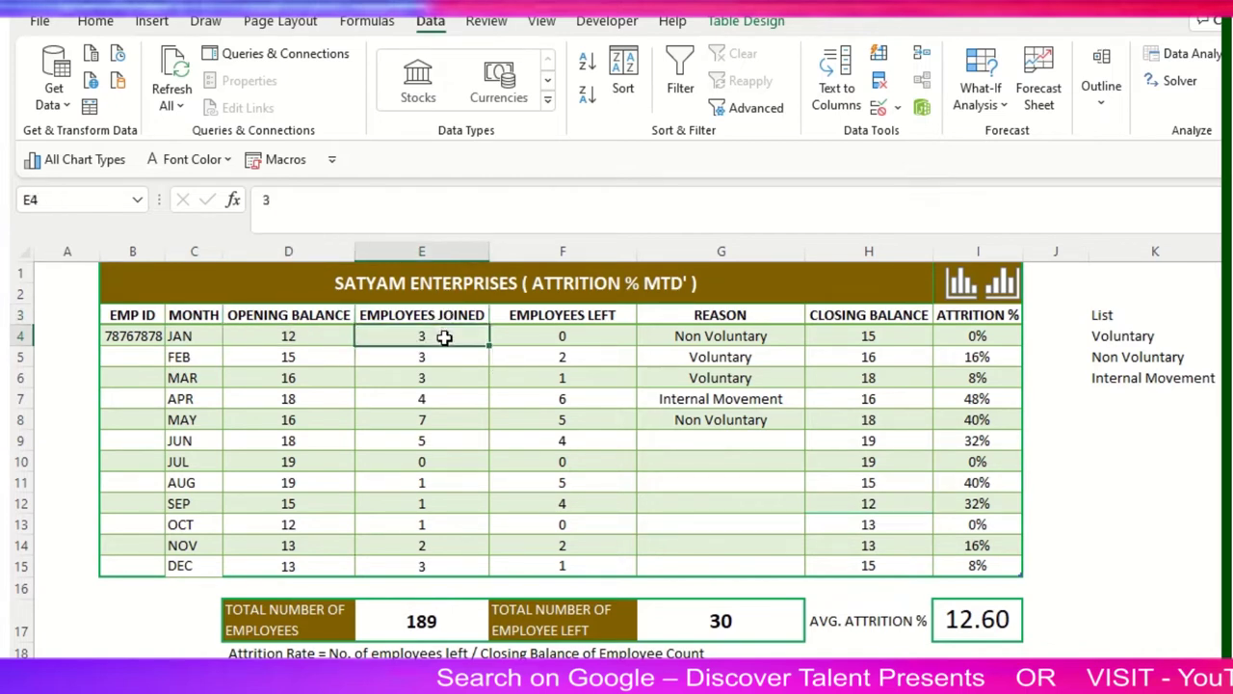
click(295, 339)
click(433, 340)
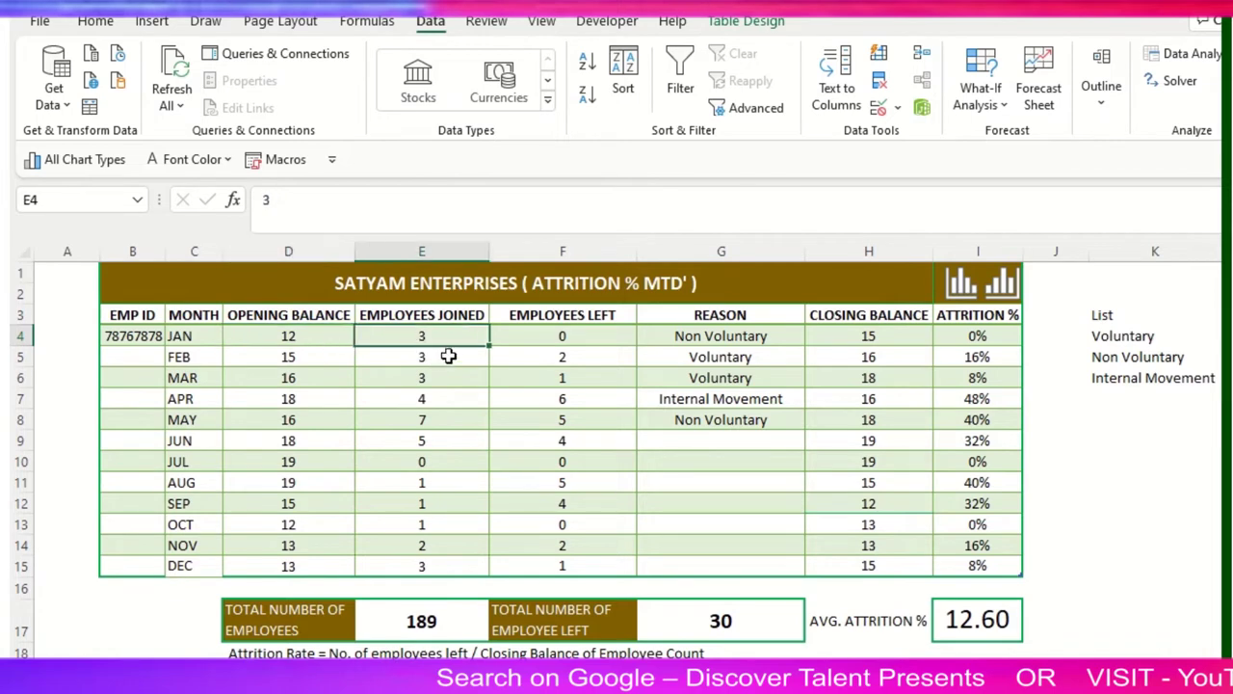
drag(578, 318, 587, 335)
click(588, 340)
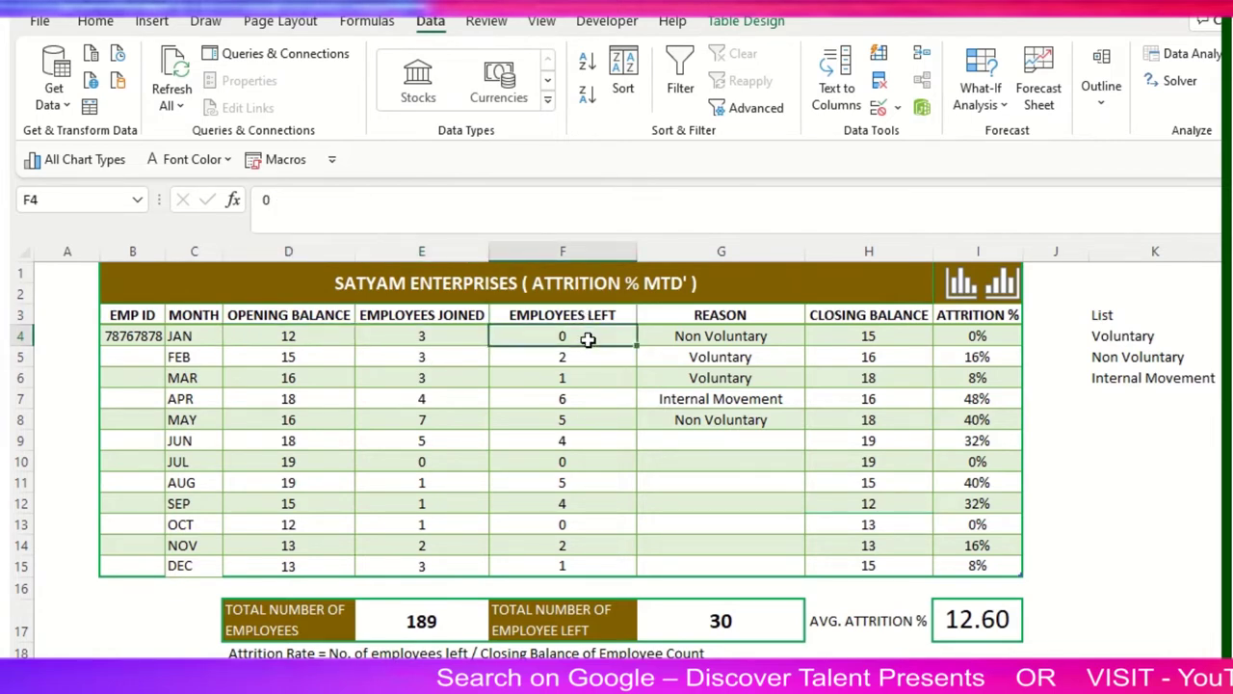
drag(715, 321, 740, 343)
click(762, 339)
click(814, 335)
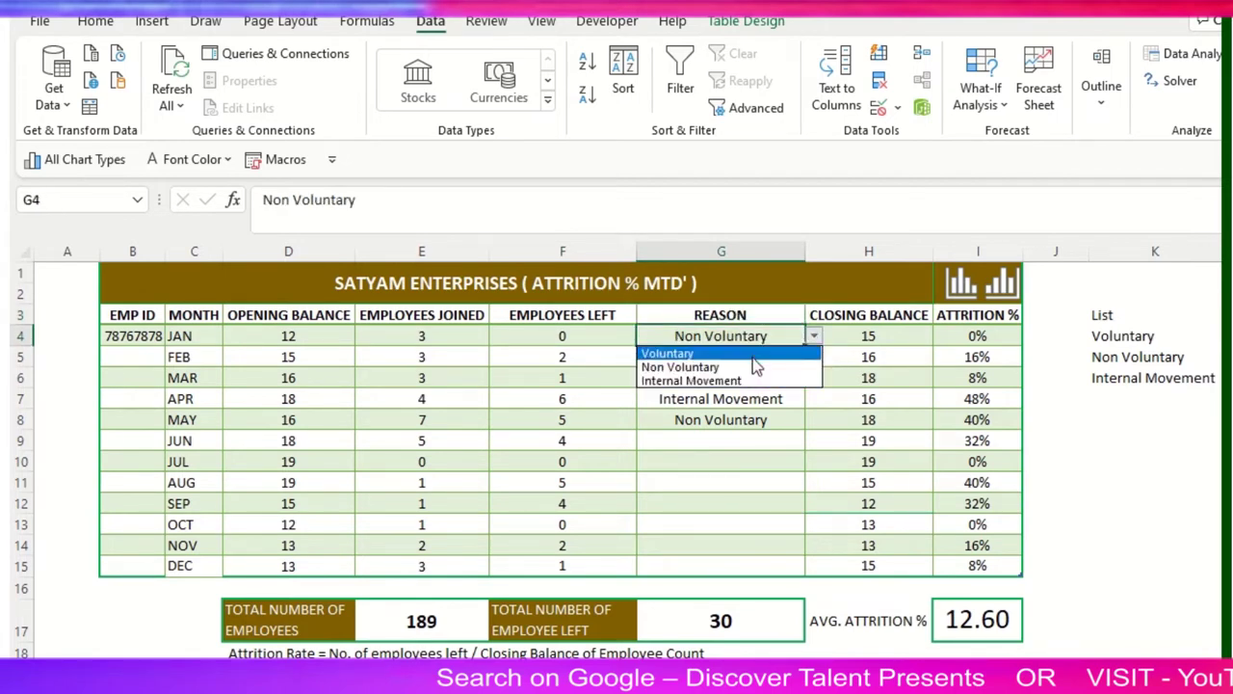
Add "Not applicable" to the reason list in cell K7, check the choices offered in G4, and select the reason cells G4 to G15
click(1143, 385)
click(1140, 399)
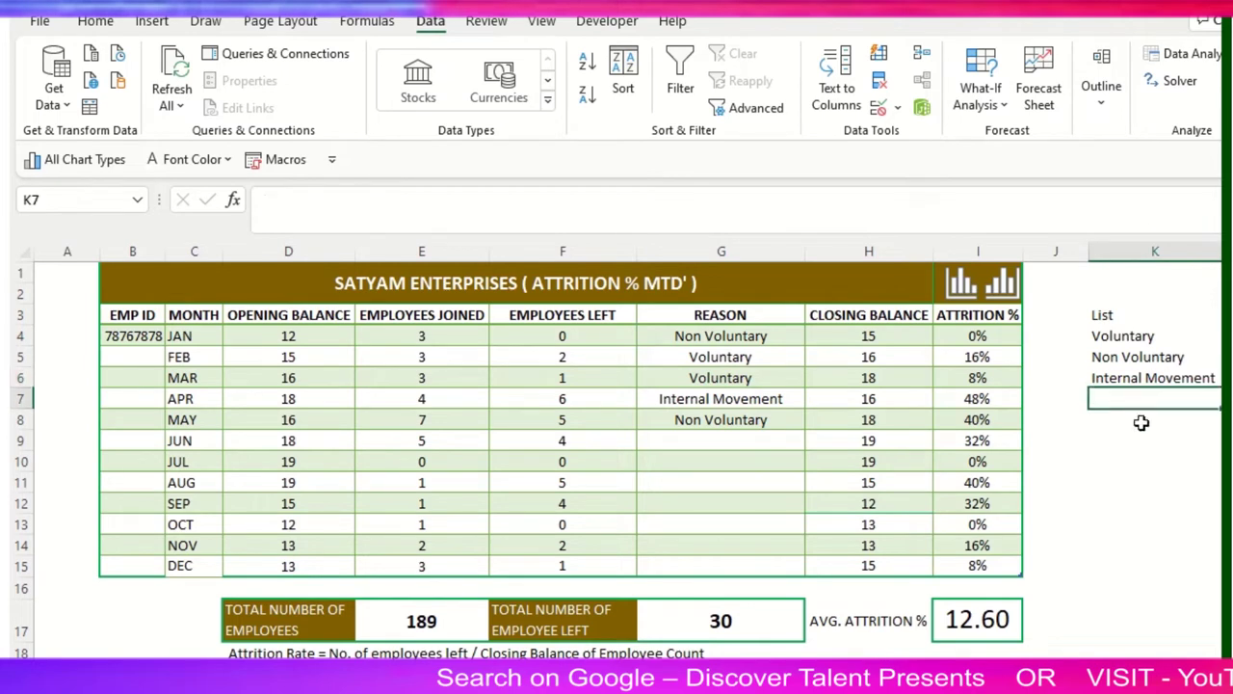
text(Not )
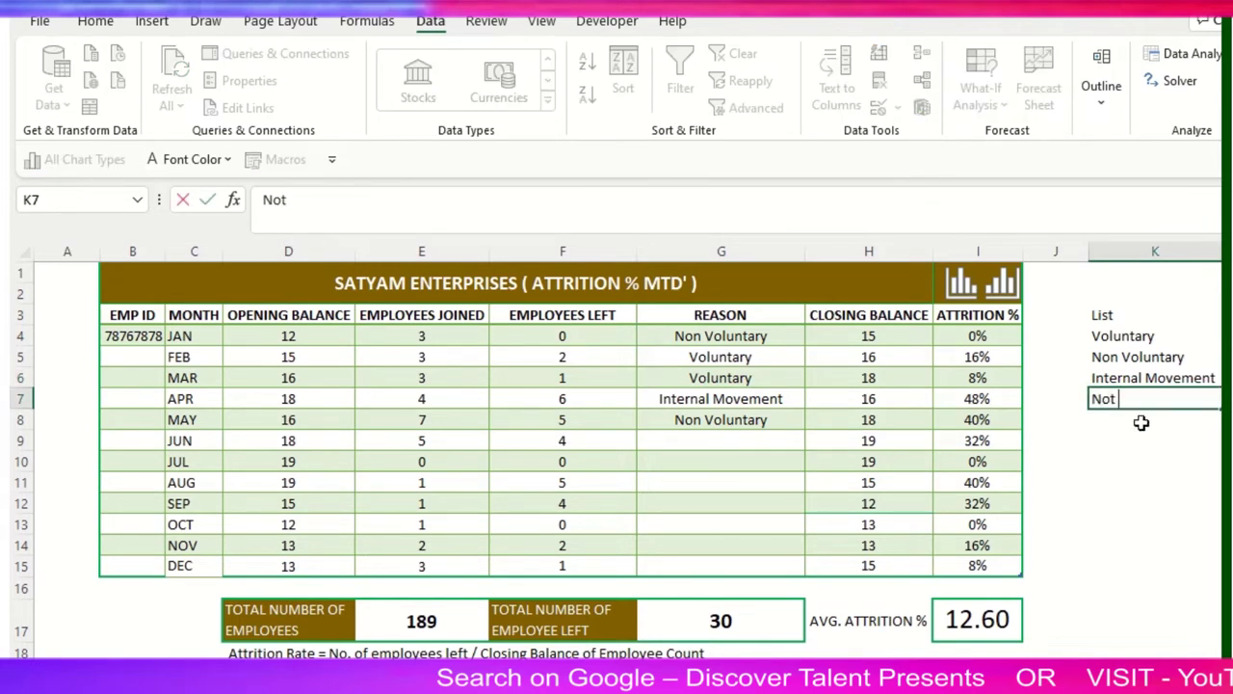
text(applicable)
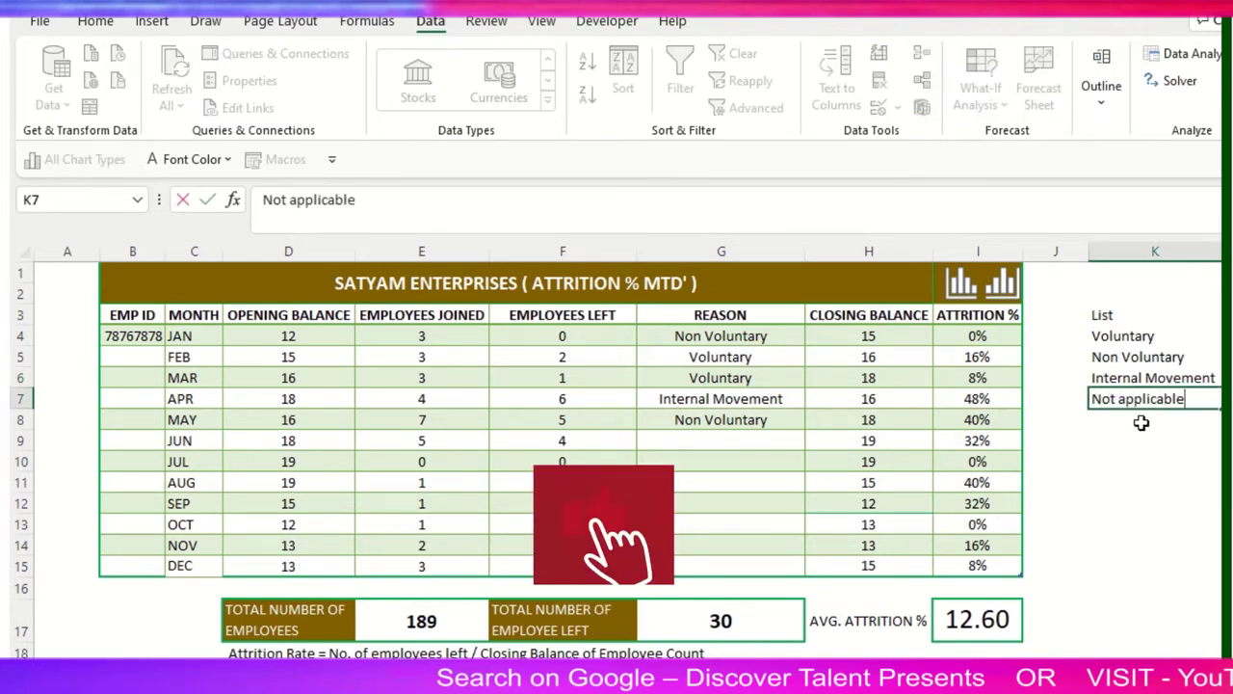
key(Return)
click(771, 338)
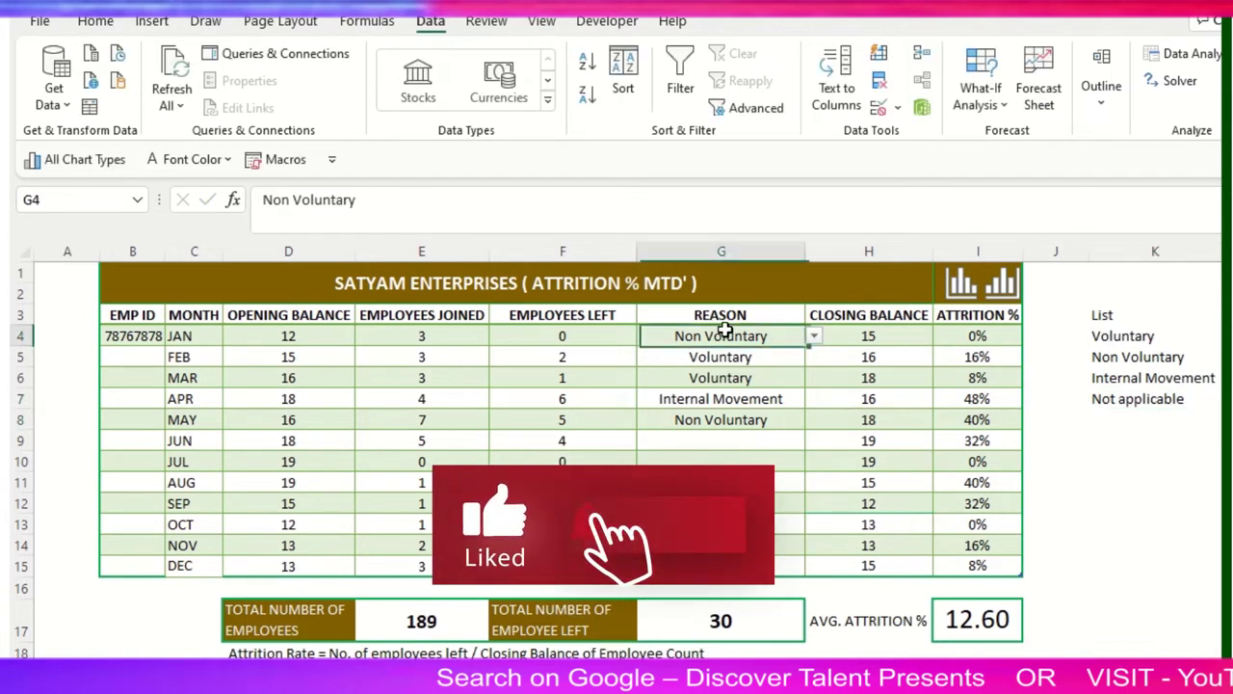
click(814, 336)
drag(725, 337, 760, 574)
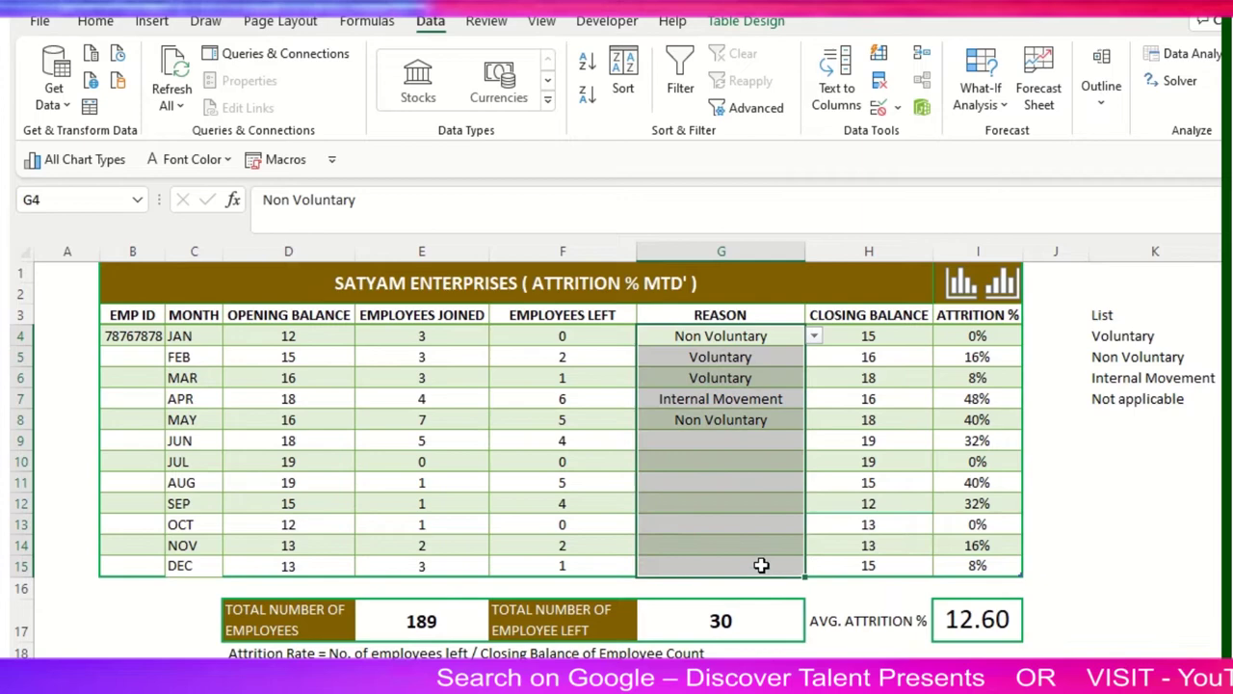
click(888, 106)
click(951, 140)
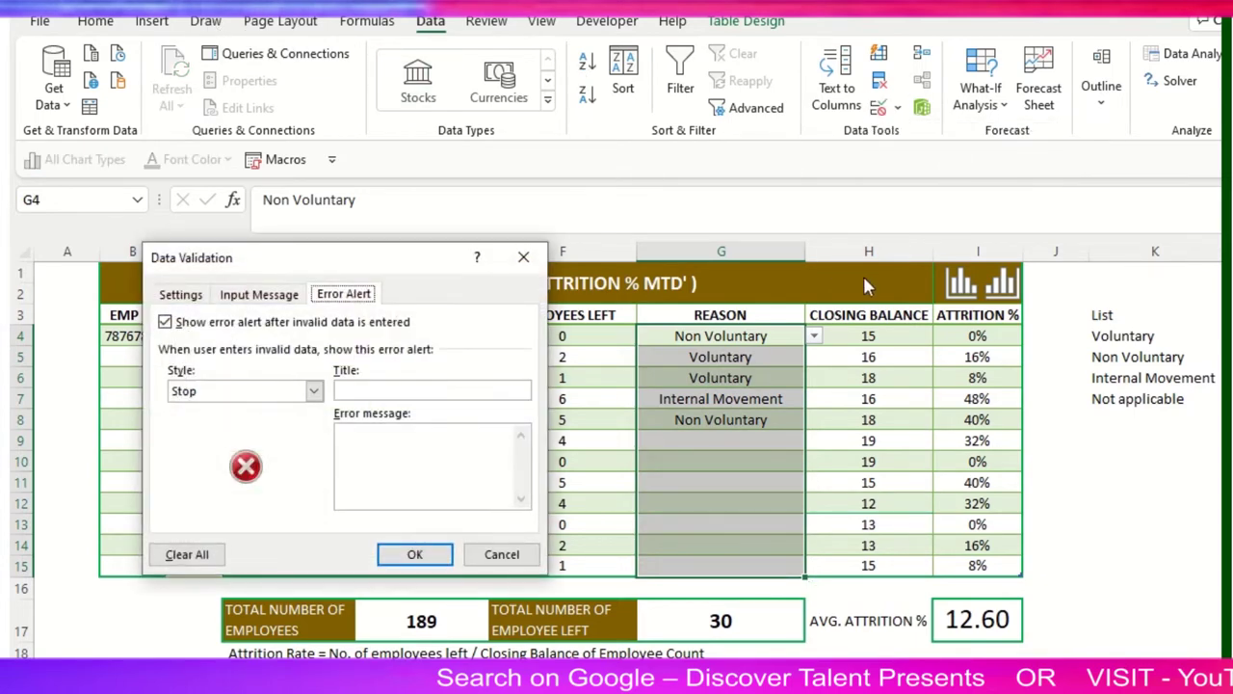
click(314, 390)
click(261, 296)
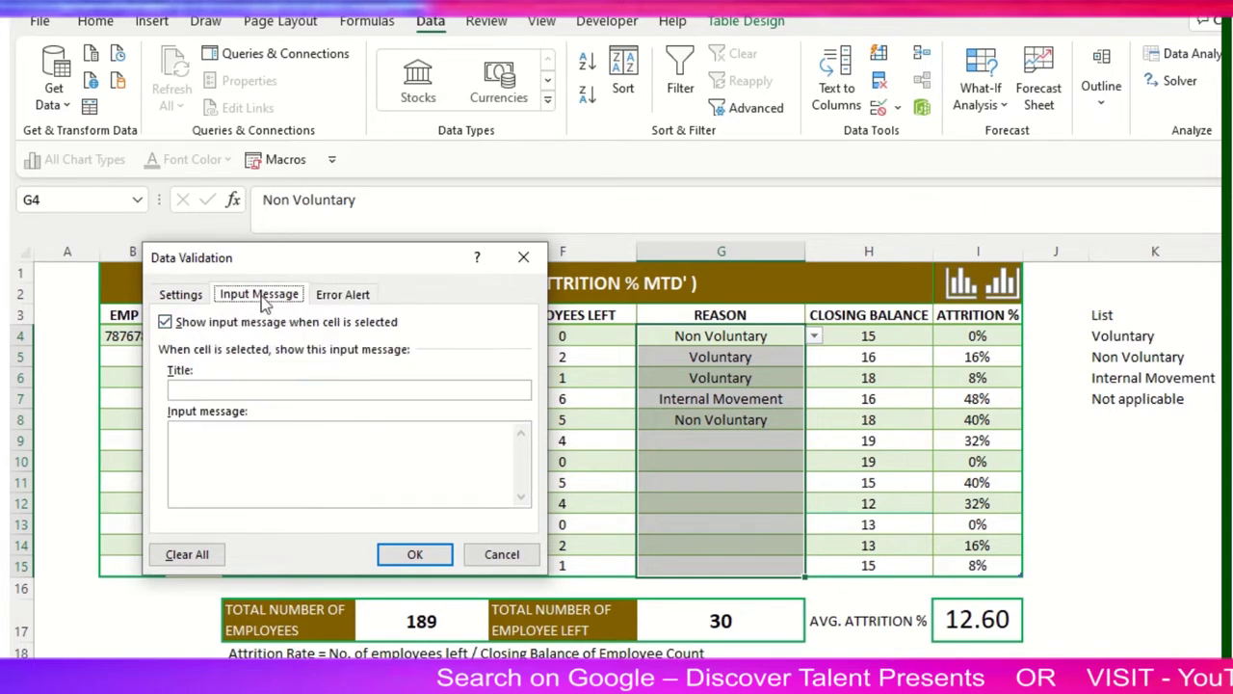
click(496, 556)
Change the list validation source for the selected reason cells G4 to G15 to =$K$4:$K$8 and apply it
click(889, 106)
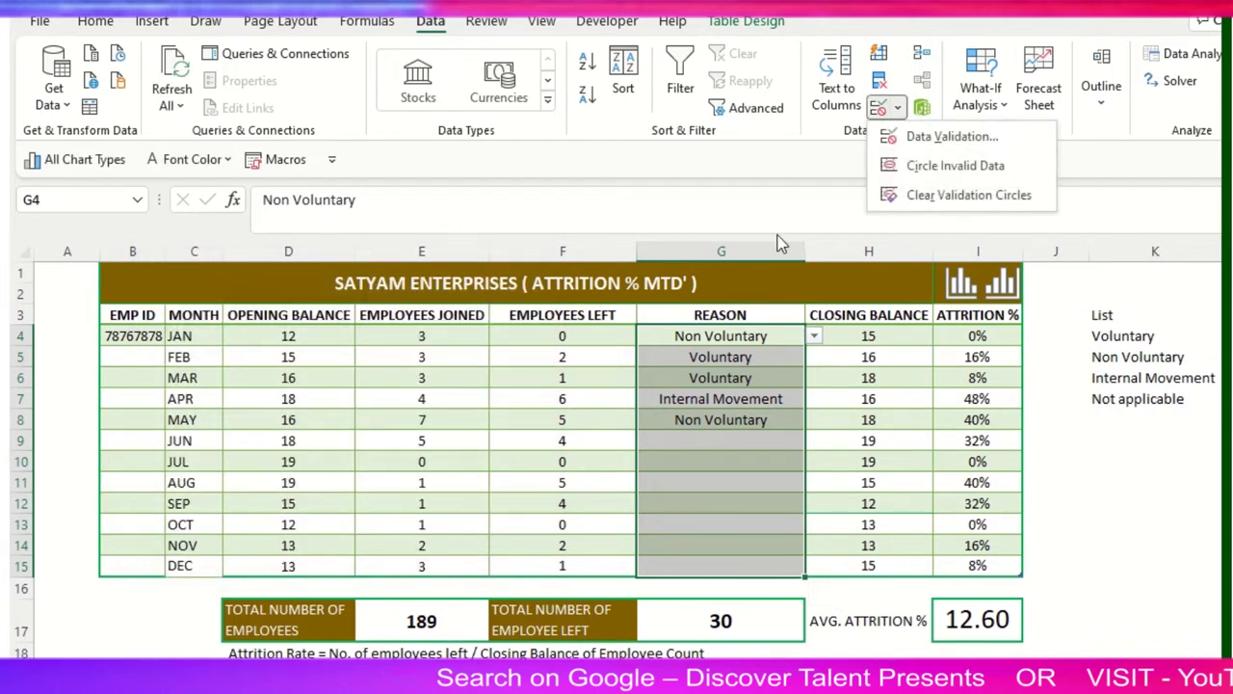
click(913, 146)
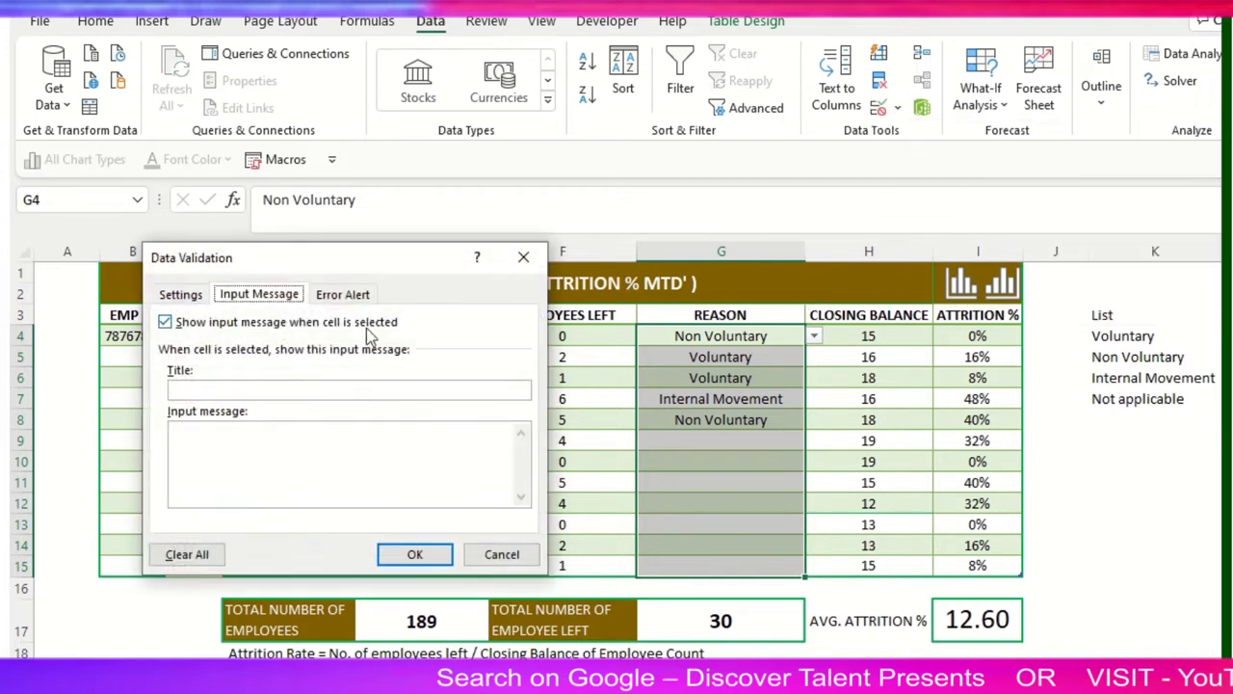
click(163, 297)
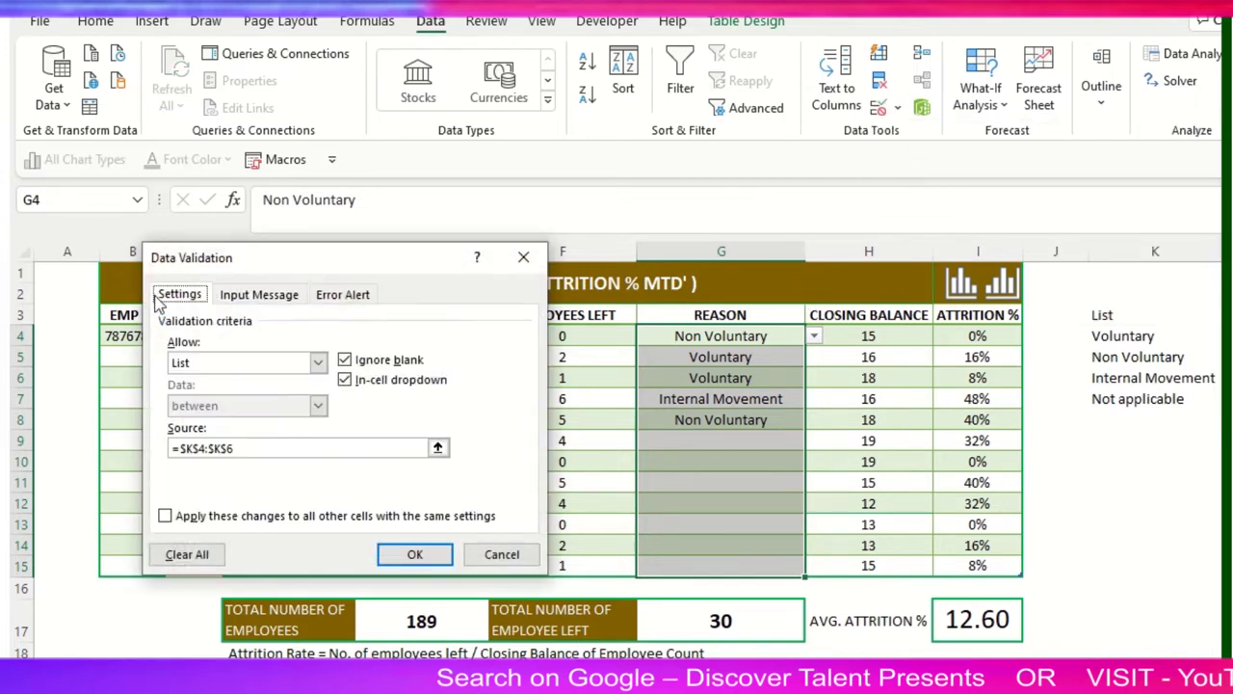
click(258, 446)
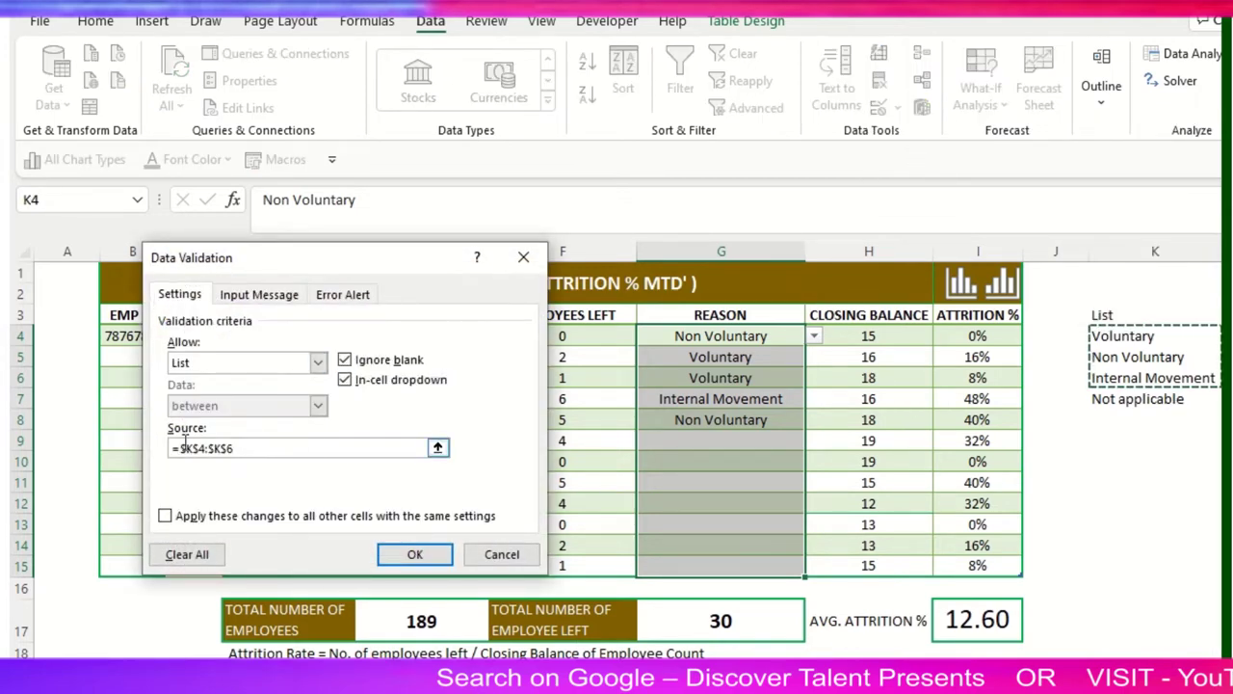
drag(429, 448, 55, 427)
key(BackSpace)
drag(1142, 343, 1108, 417)
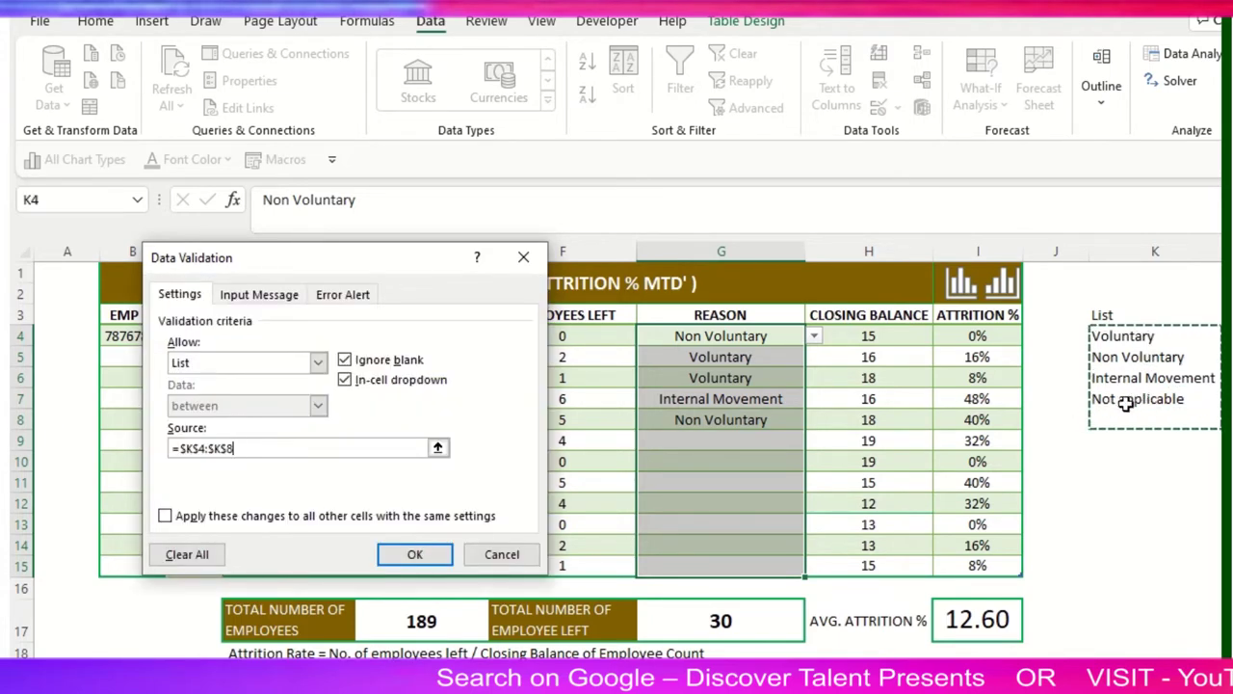
click(414, 557)
Set the JAN reason in cell G4 to Not applicable from its list of choices
click(790, 356)
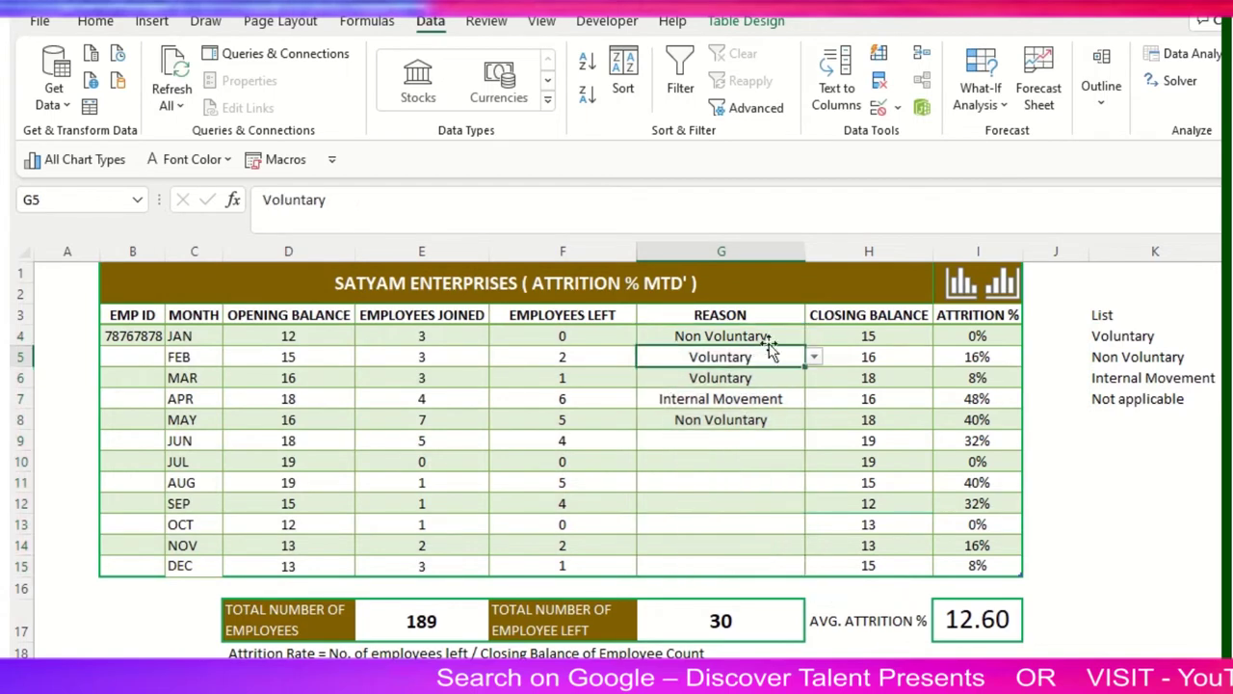
click(795, 335)
click(815, 335)
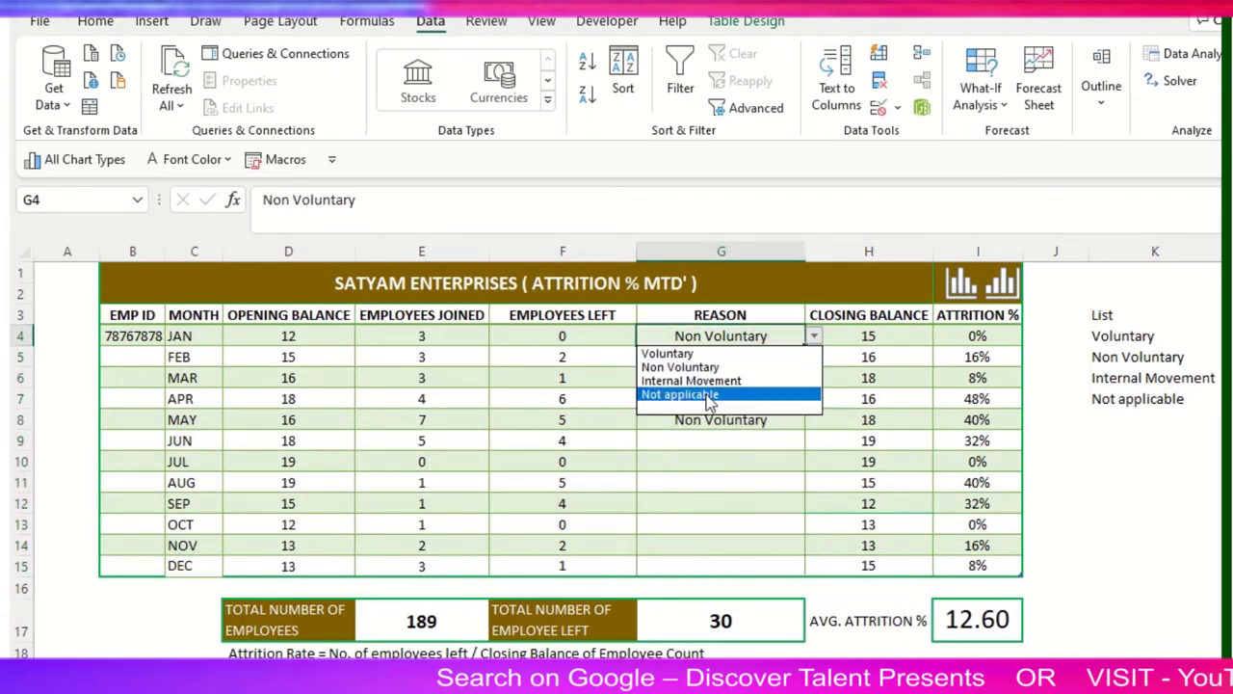
click(679, 394)
click(764, 344)
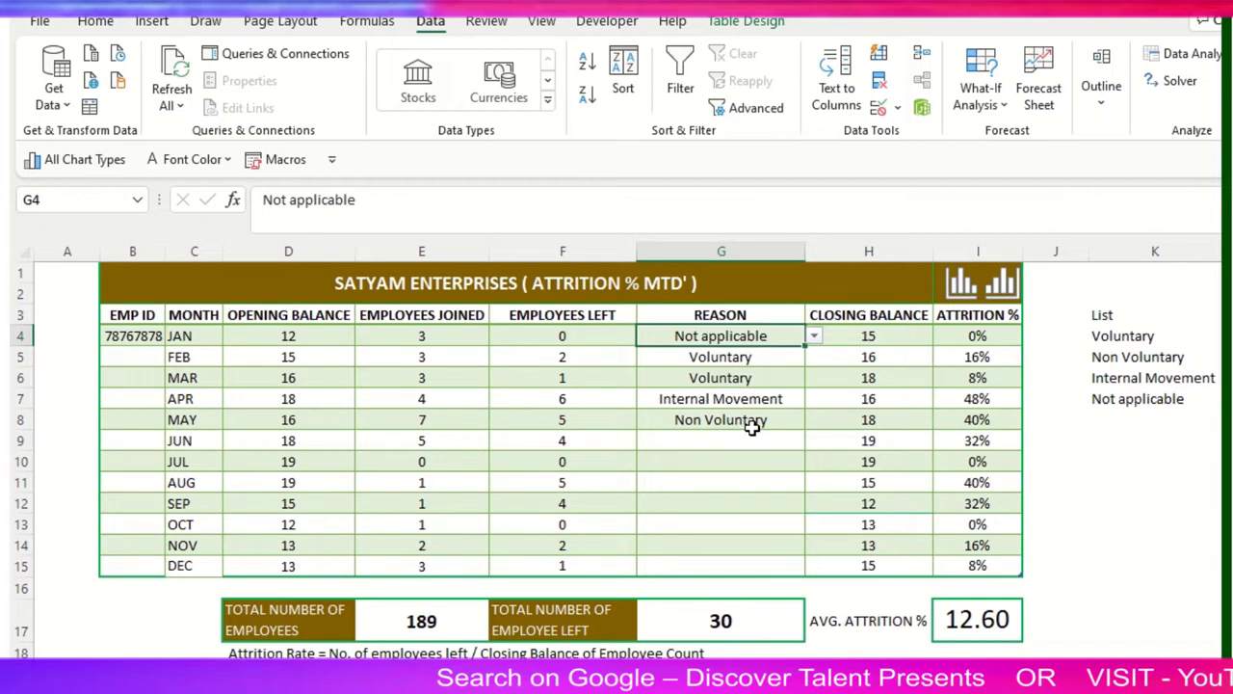
Examine the JAN row's closing balance formula in H4, the cells it draws on, and the attrition % formula in I4
click(598, 334)
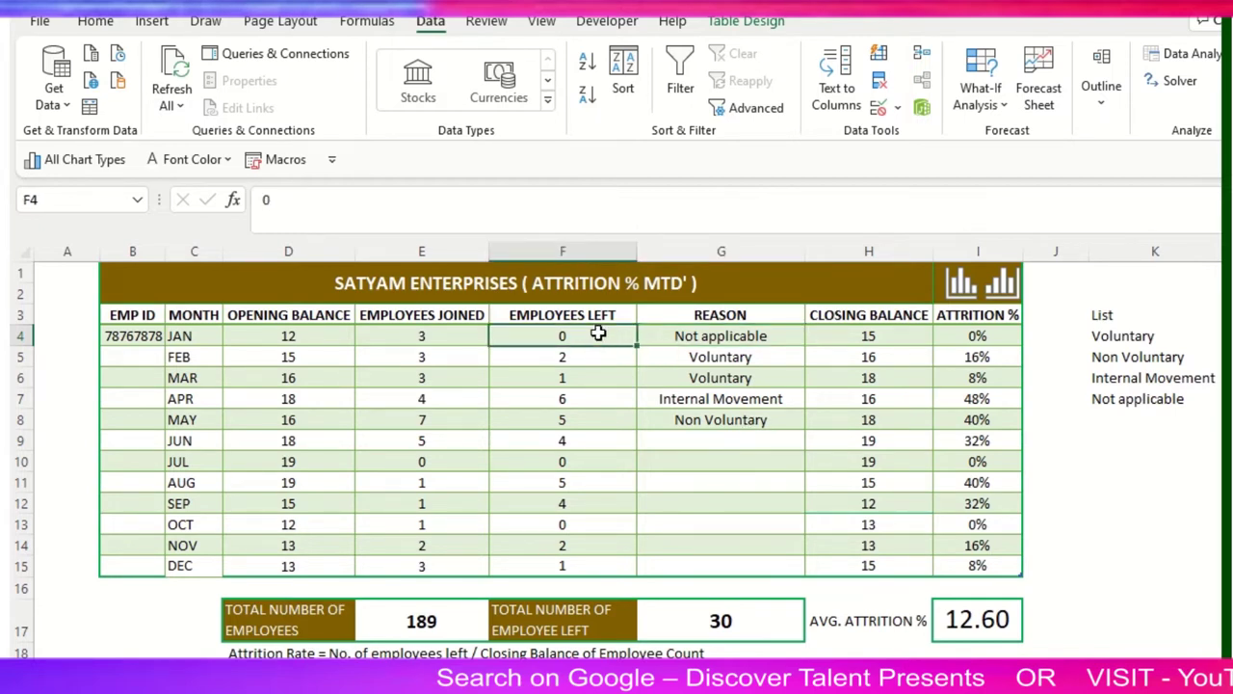
click(730, 337)
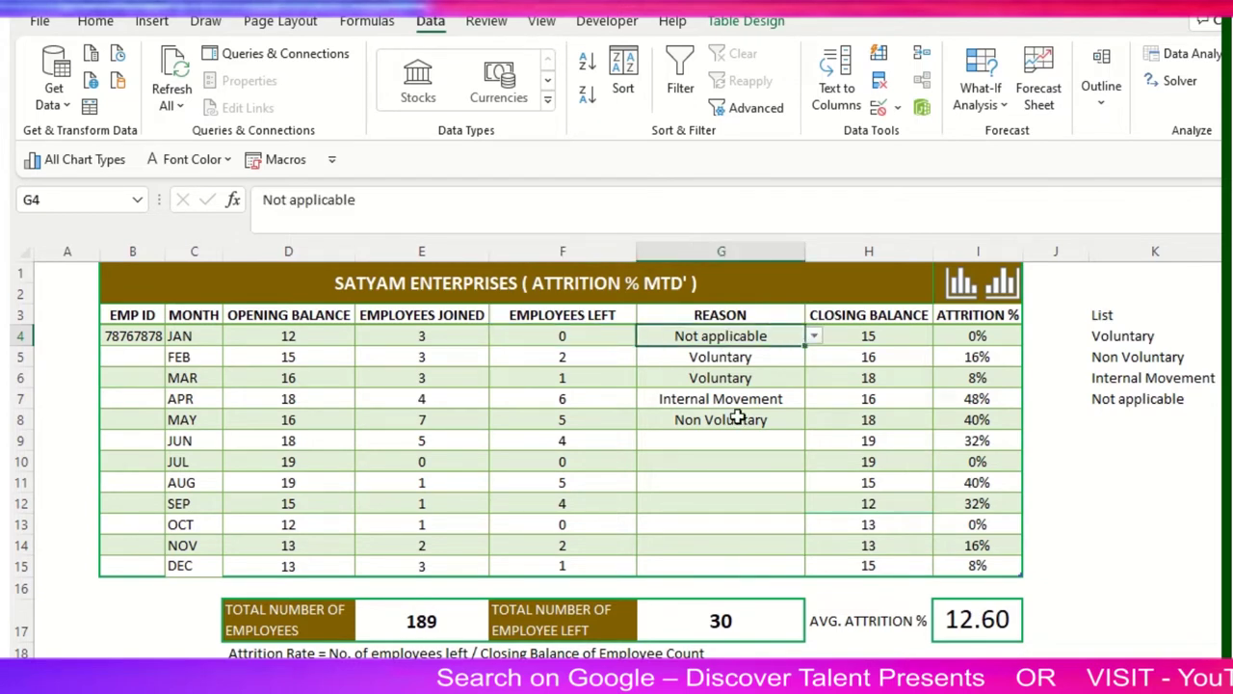
click(888, 335)
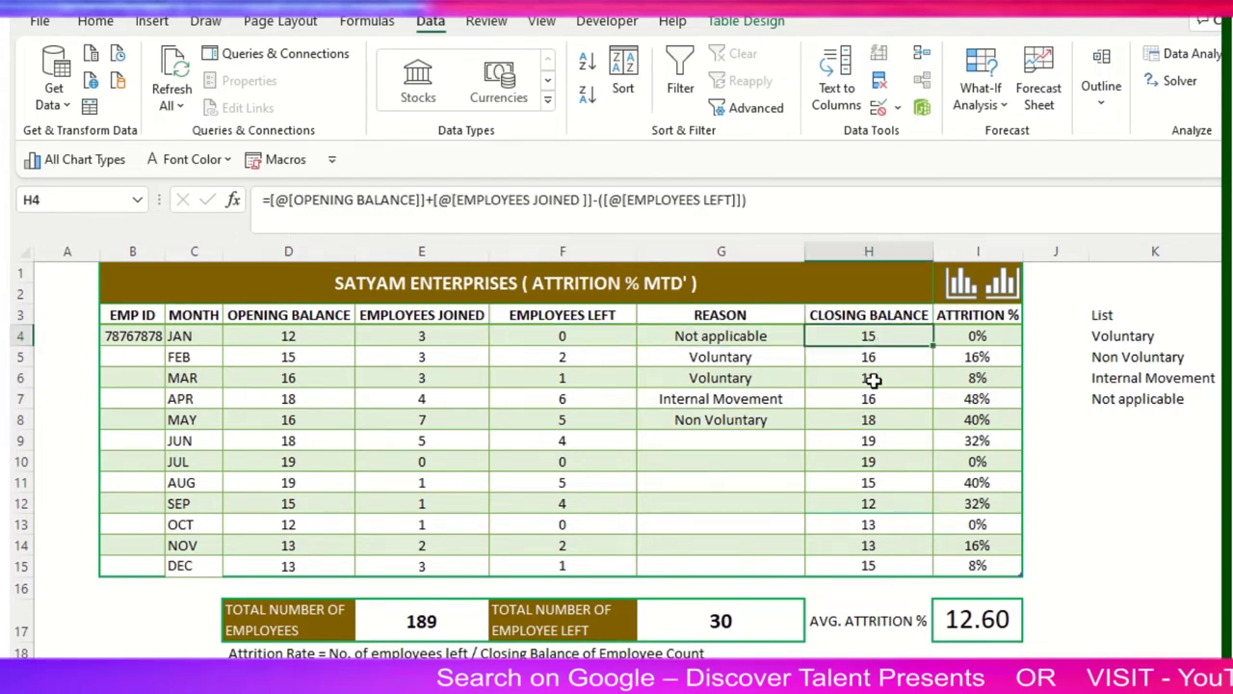
click(376, 338)
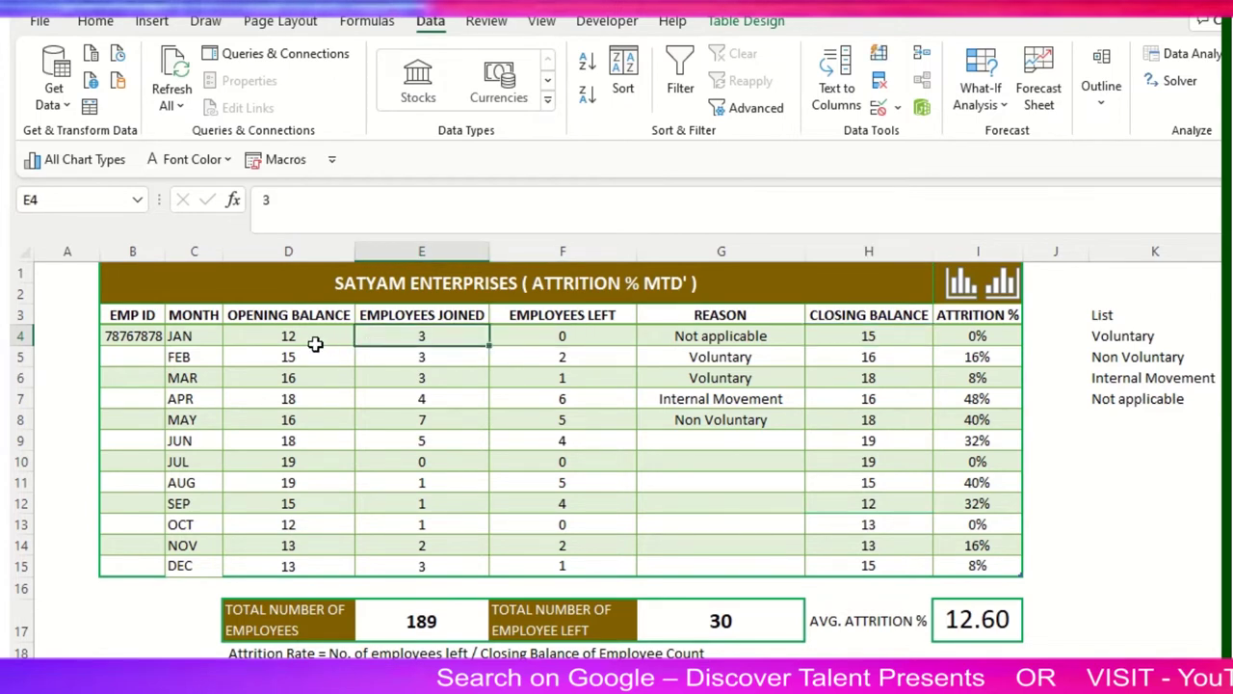
click(315, 344)
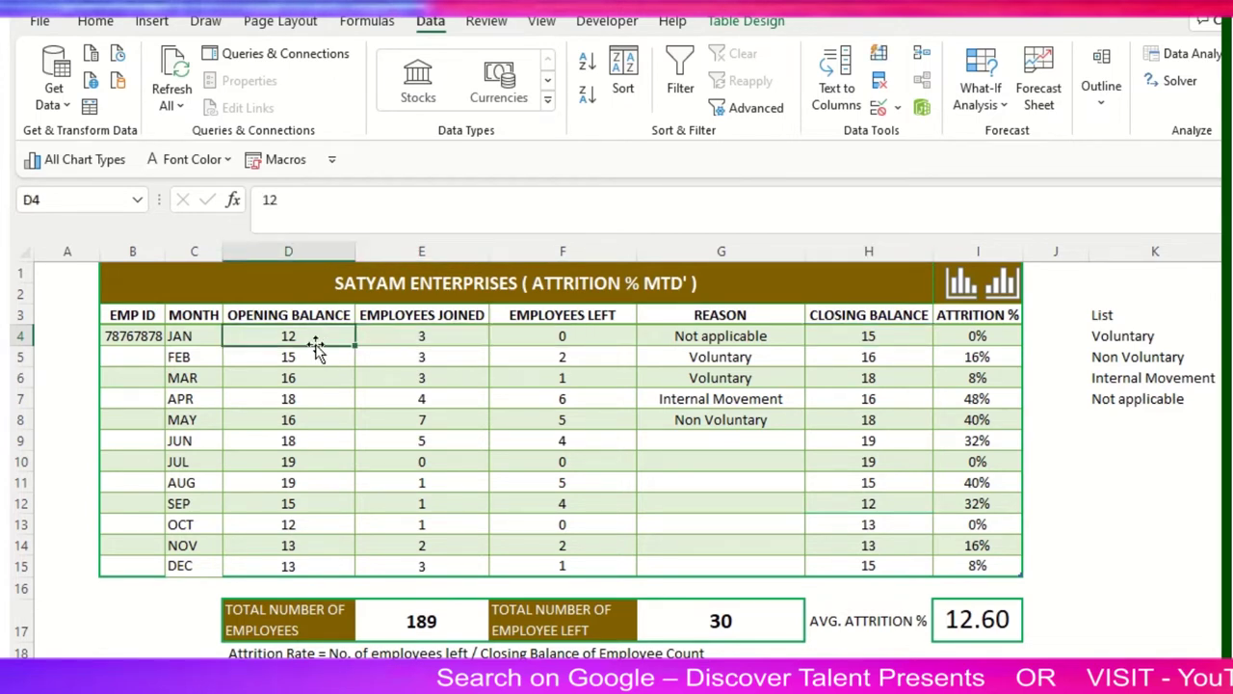
ctrl+click(414, 338)
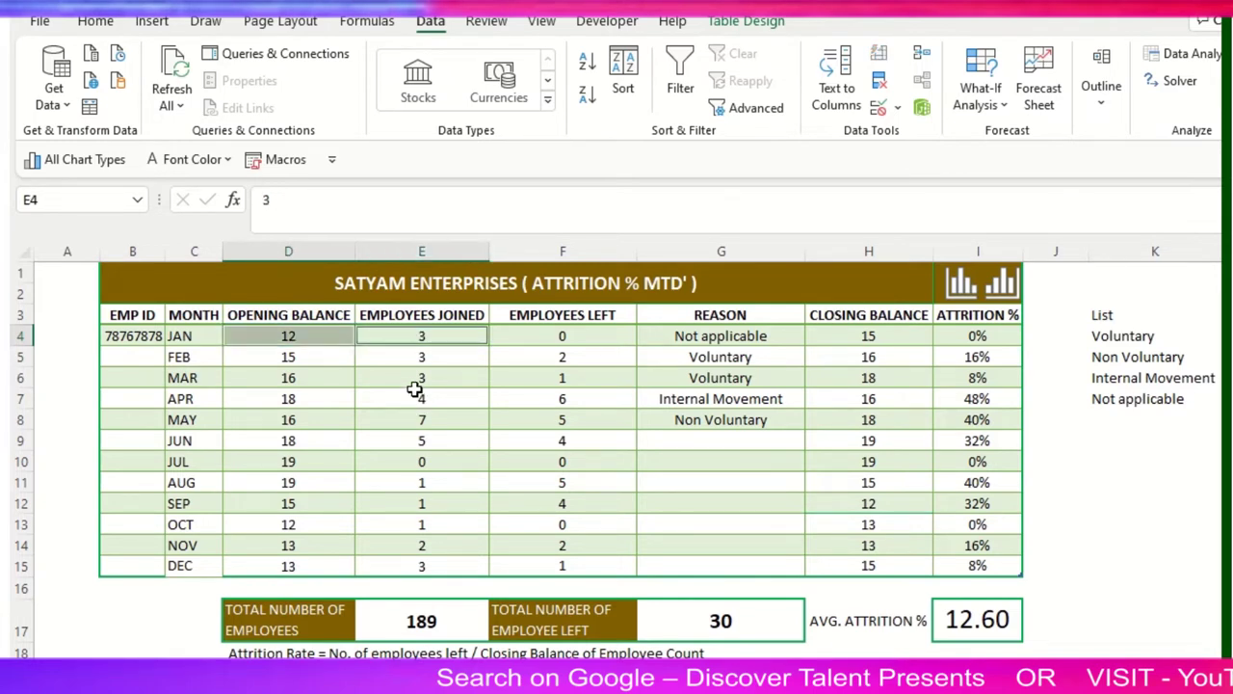
click(876, 342)
click(975, 339)
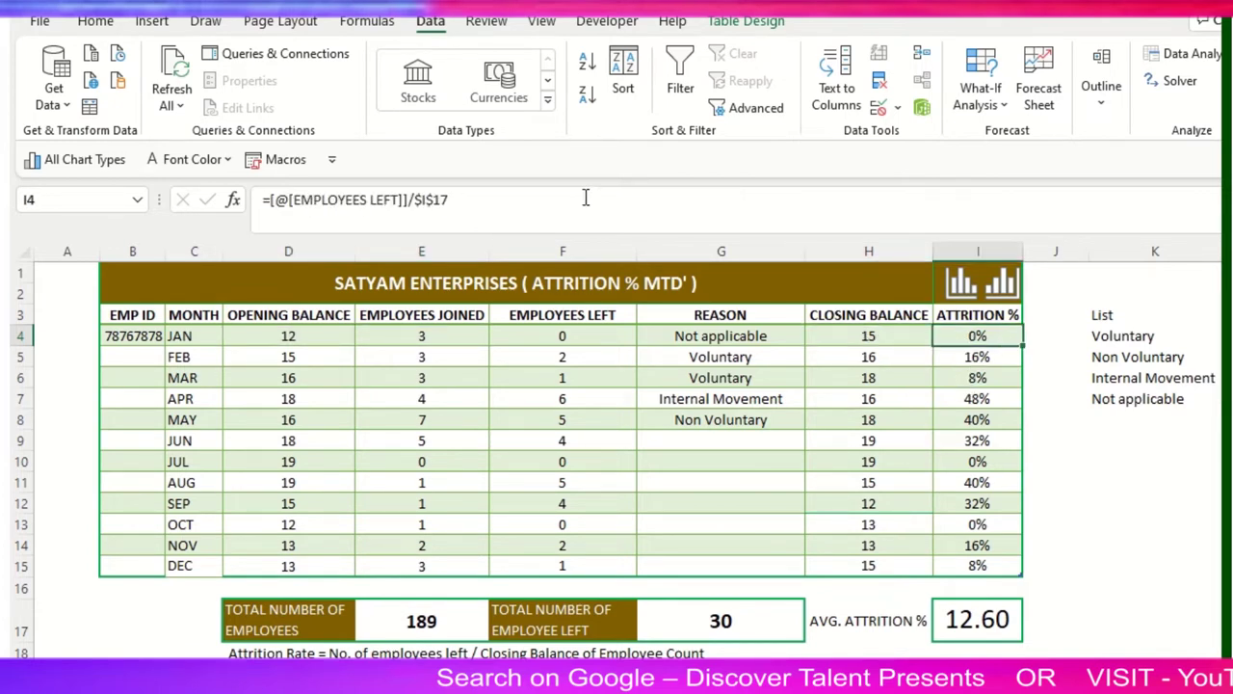
Check which cells the JAN attrition % formula in I4 and closing balance formula in H4 draw on, and review the closing balance column
click(484, 206)
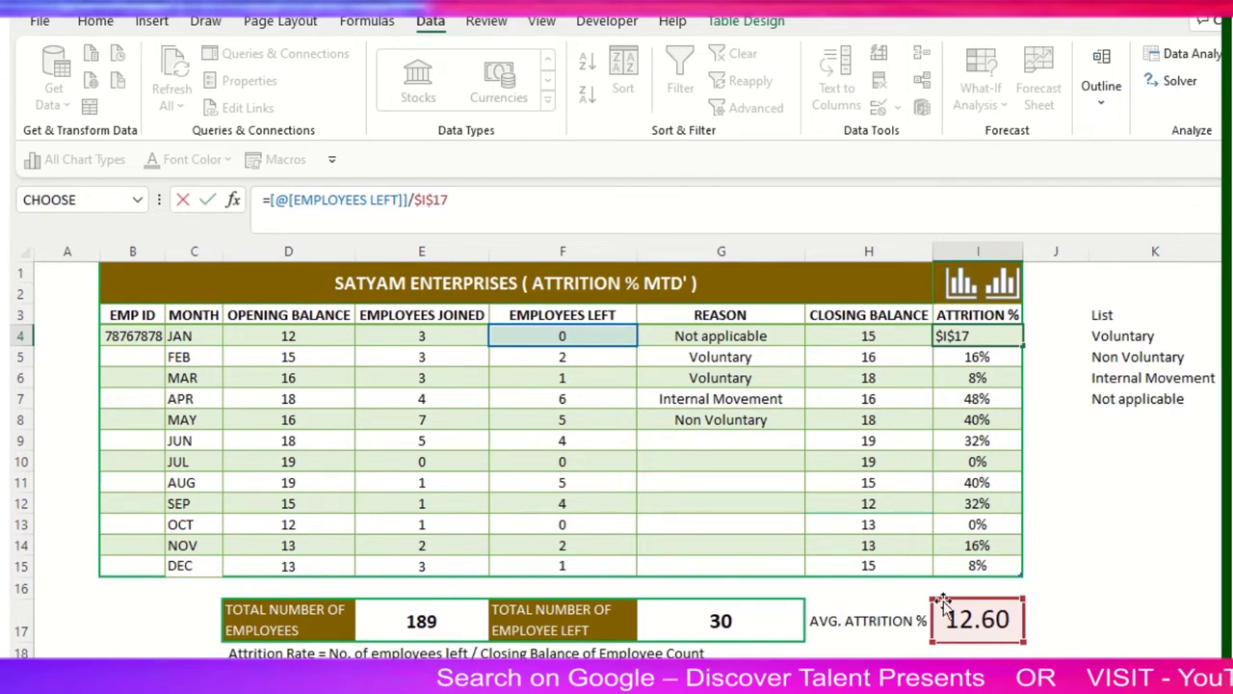
key(Escape)
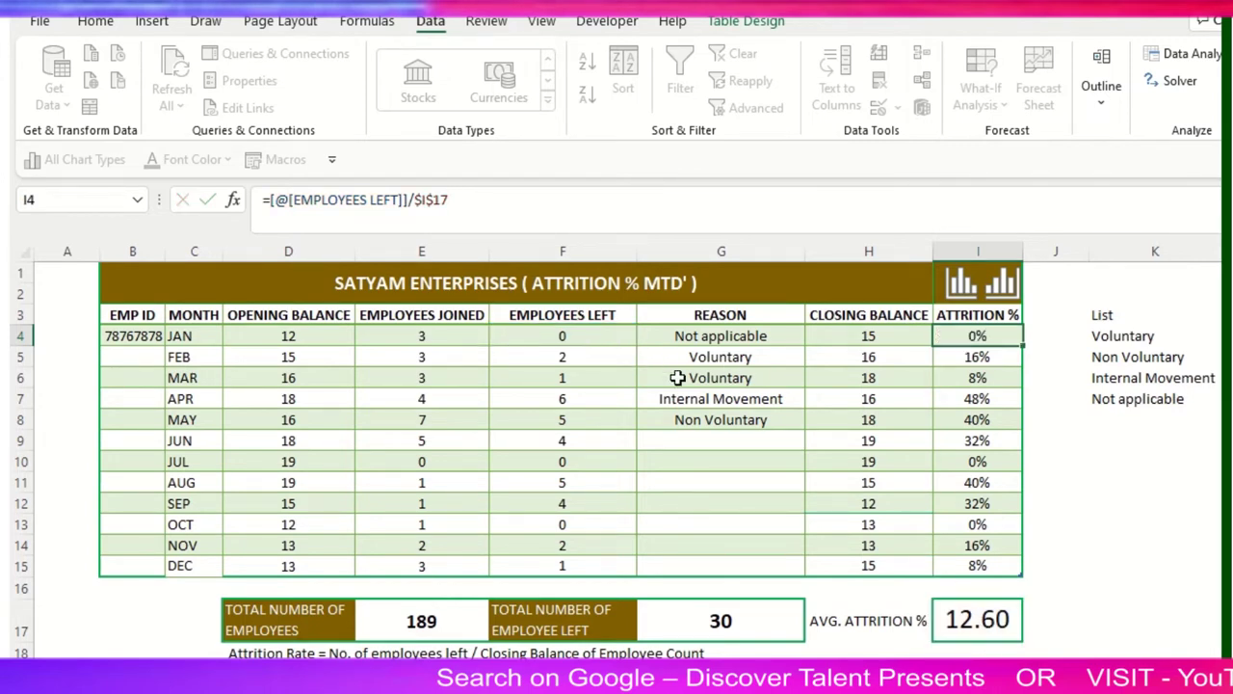
click(870, 339)
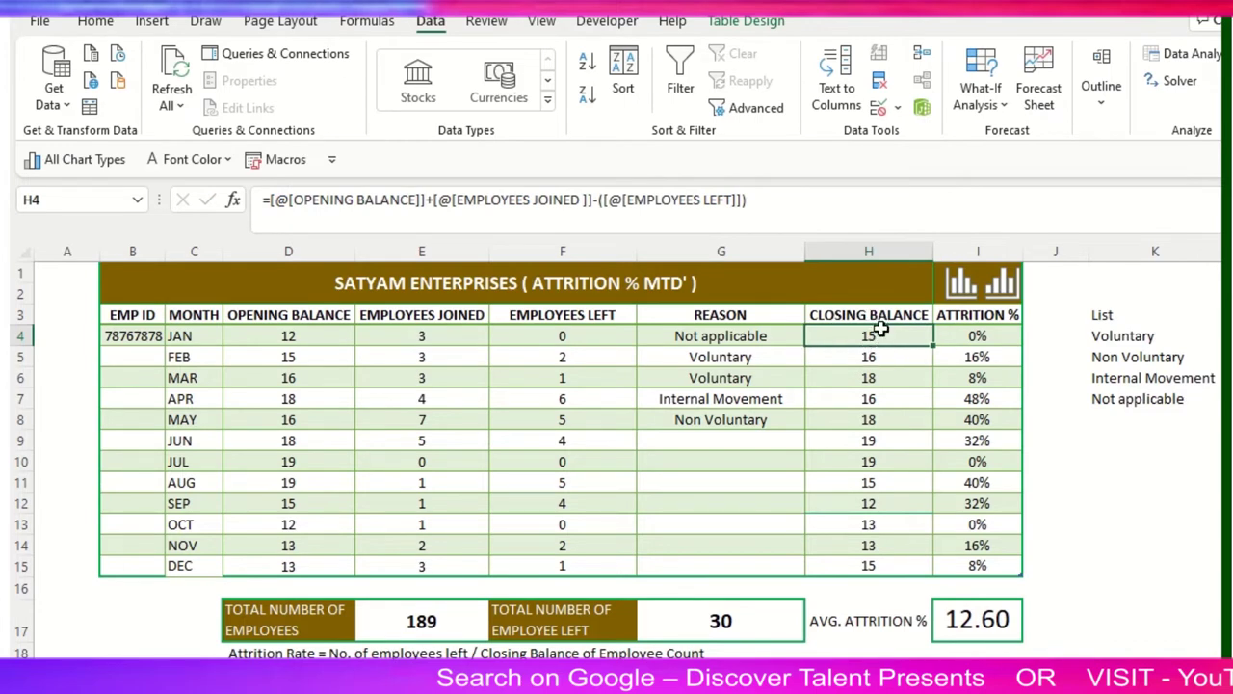
click(795, 193)
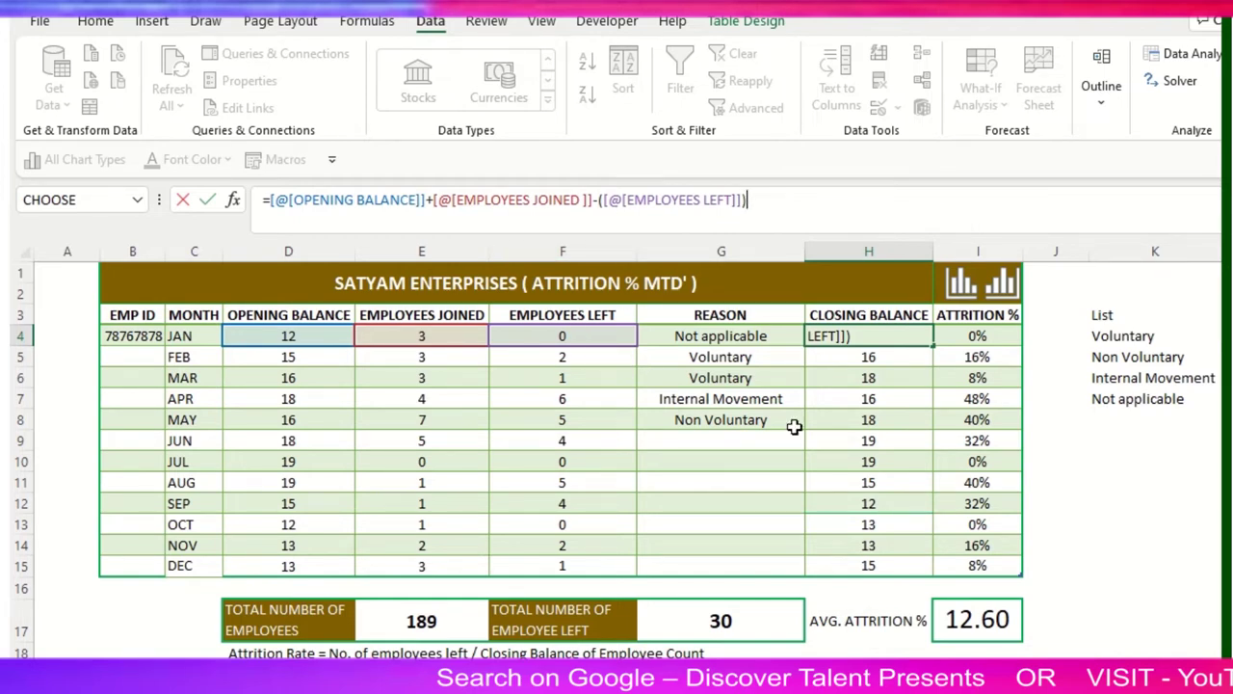
key(ctrl+Return)
drag(885, 335, 882, 566)
click(867, 341)
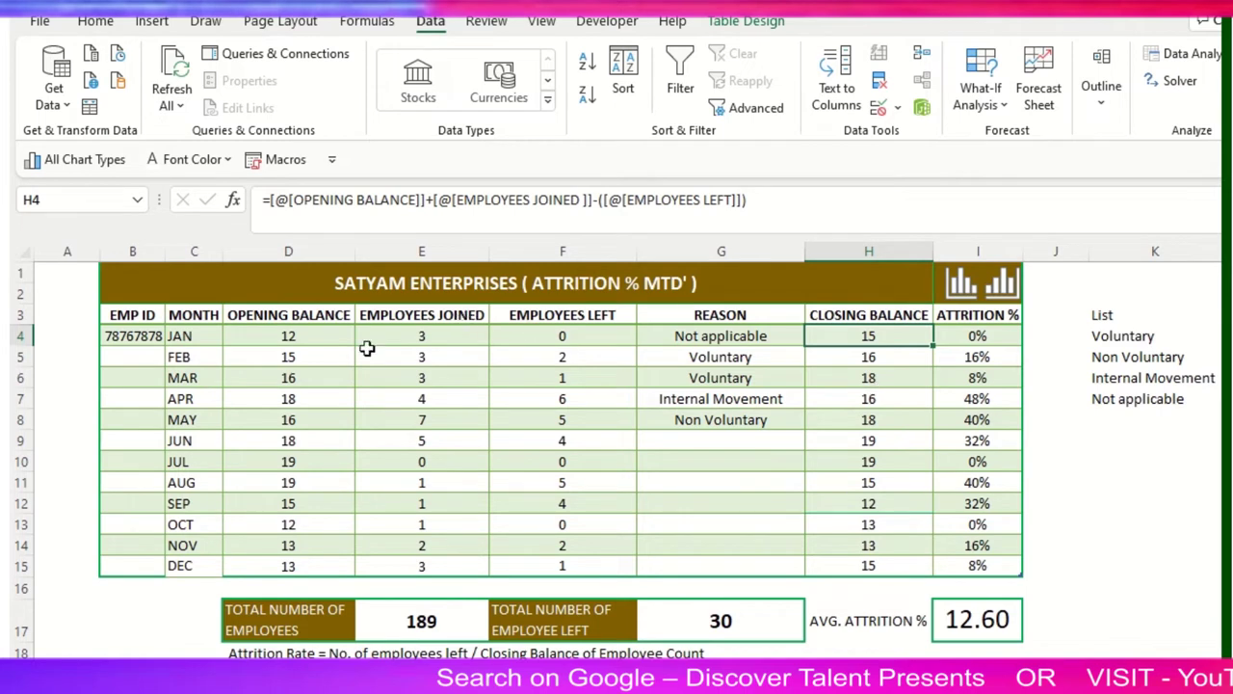
Examine the FEB and MAR opening balance formulas in D5 and D6 and the closing balance cells they refer to
click(327, 358)
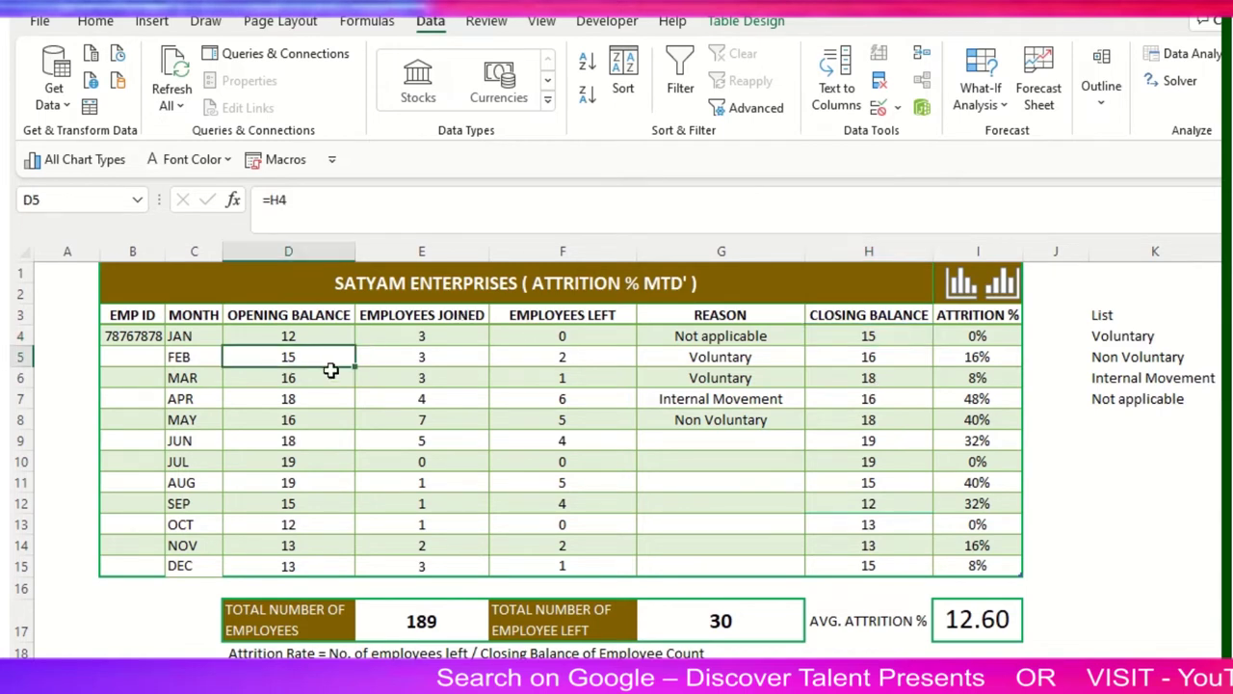
double_click(287, 201)
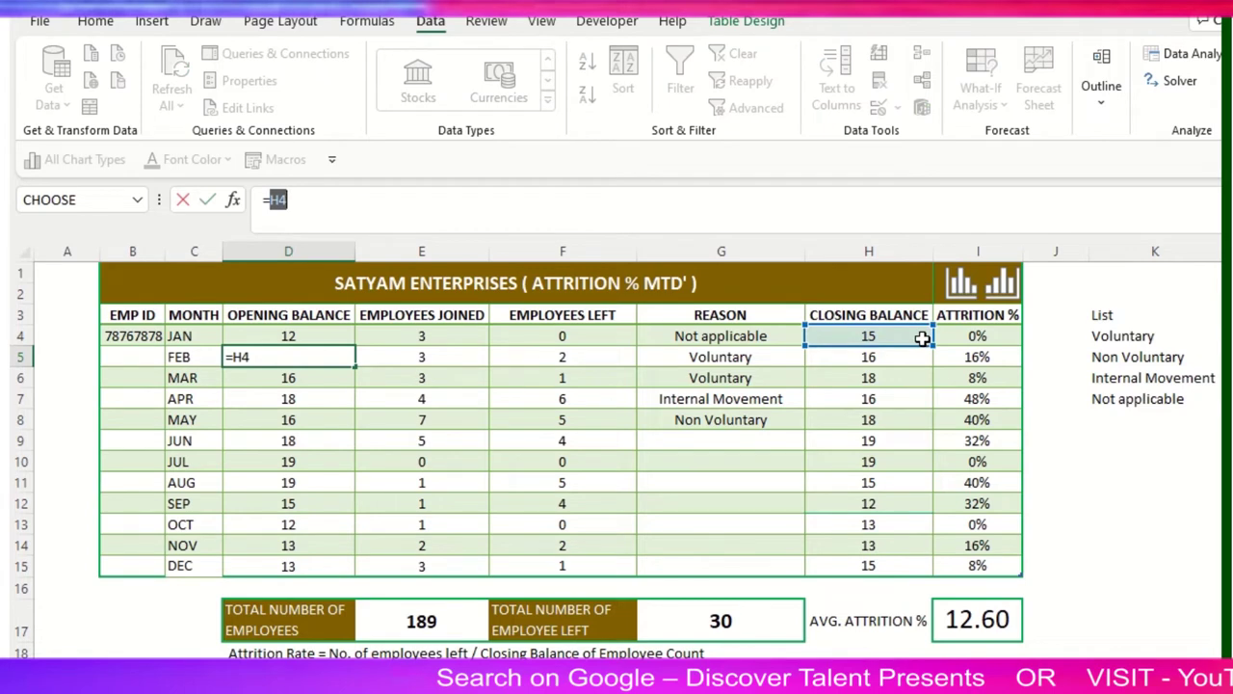
key(ctrl+Return)
click(327, 376)
double_click(329, 378)
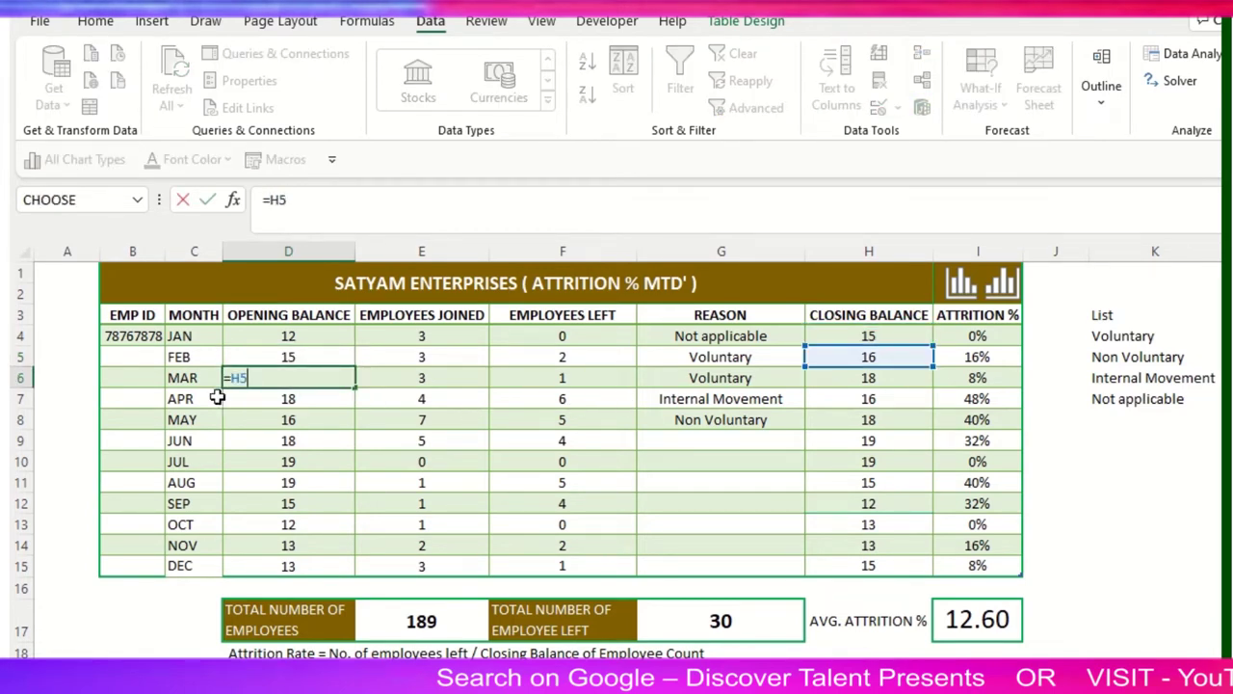
key(ctrl+Return)
Compare the opening balances D5 to D15 with the closing balances H4 to H15 by highlighting both ranges
click(289, 364)
click(892, 354)
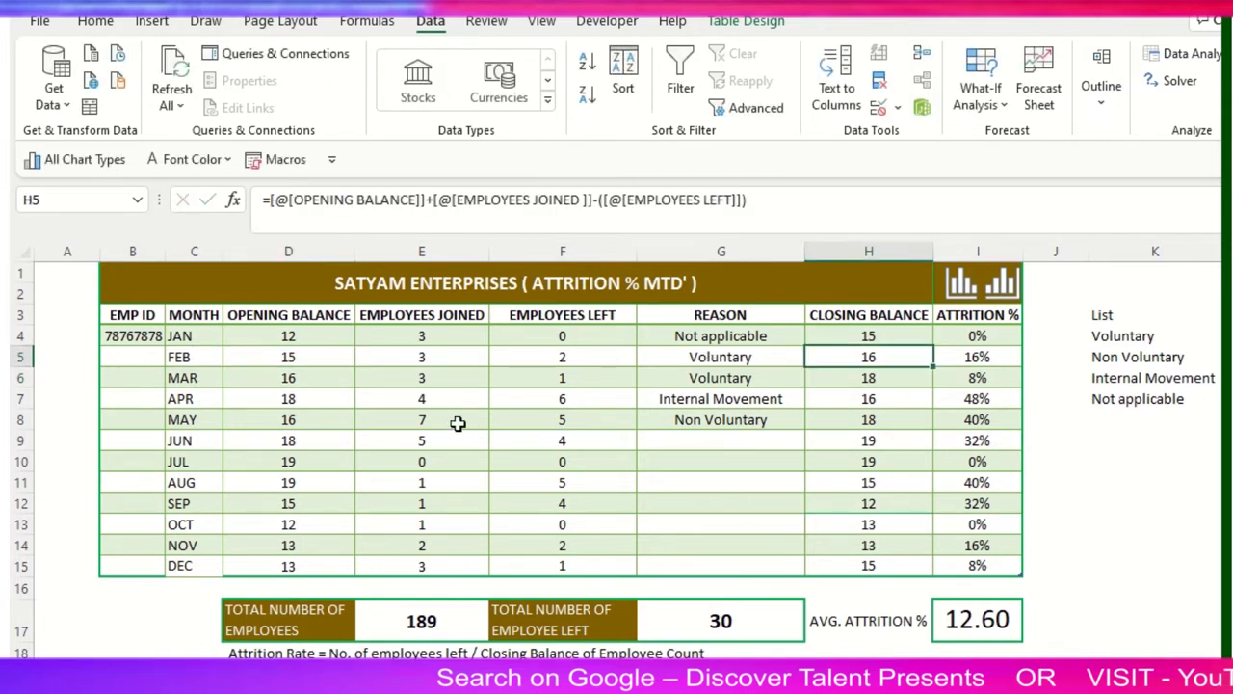
click(318, 380)
drag(327, 360, 325, 567)
drag(893, 335, 902, 556)
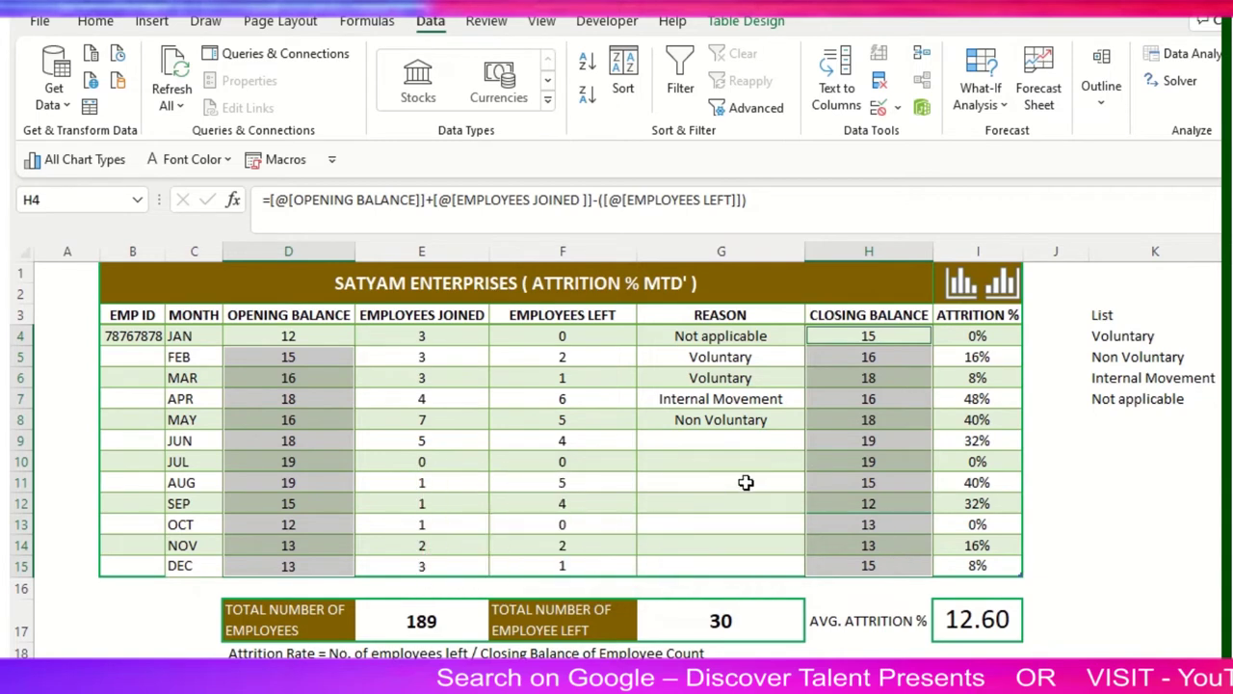
Review the attrition reasons recorded for JAN to MAY in cells G4 to G8, one by one and as a range
click(768, 419)
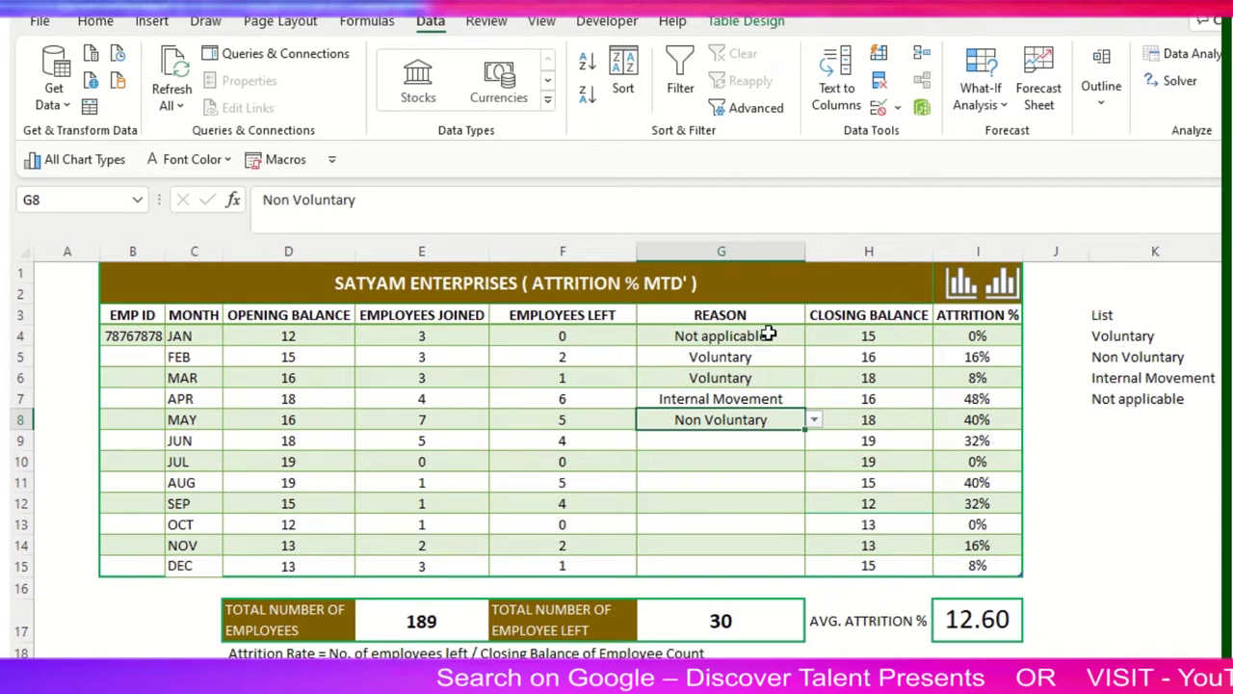
drag(759, 338, 768, 431)
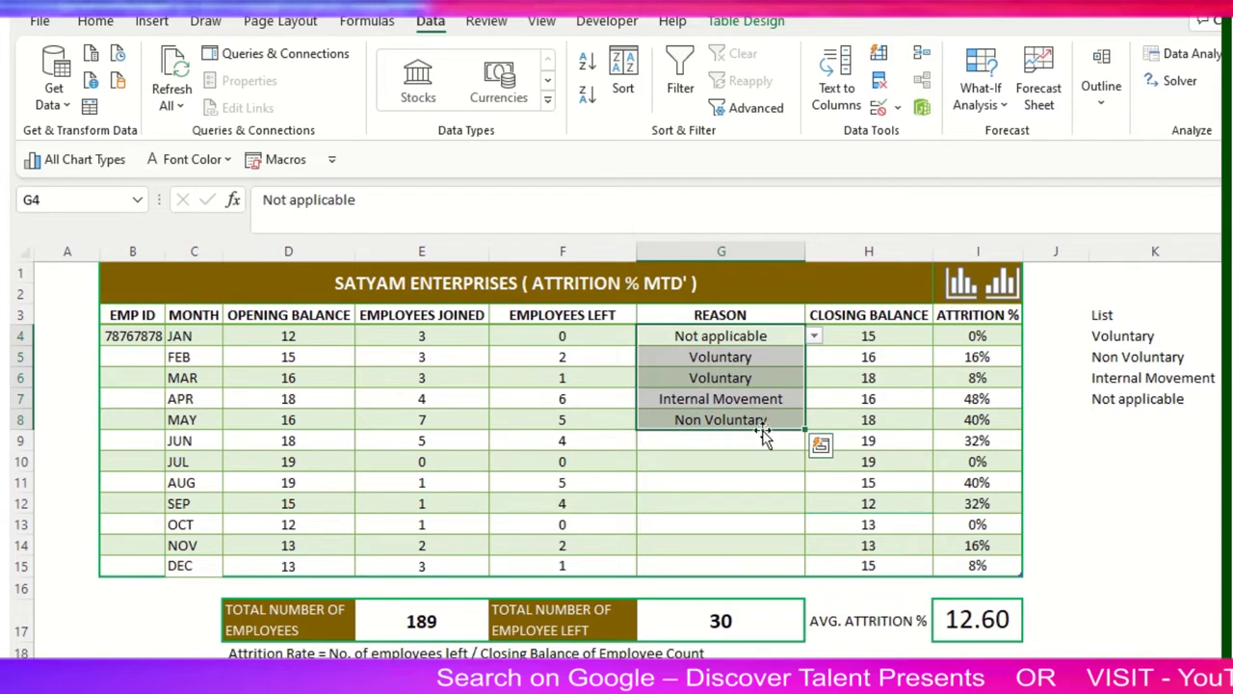
click(757, 356)
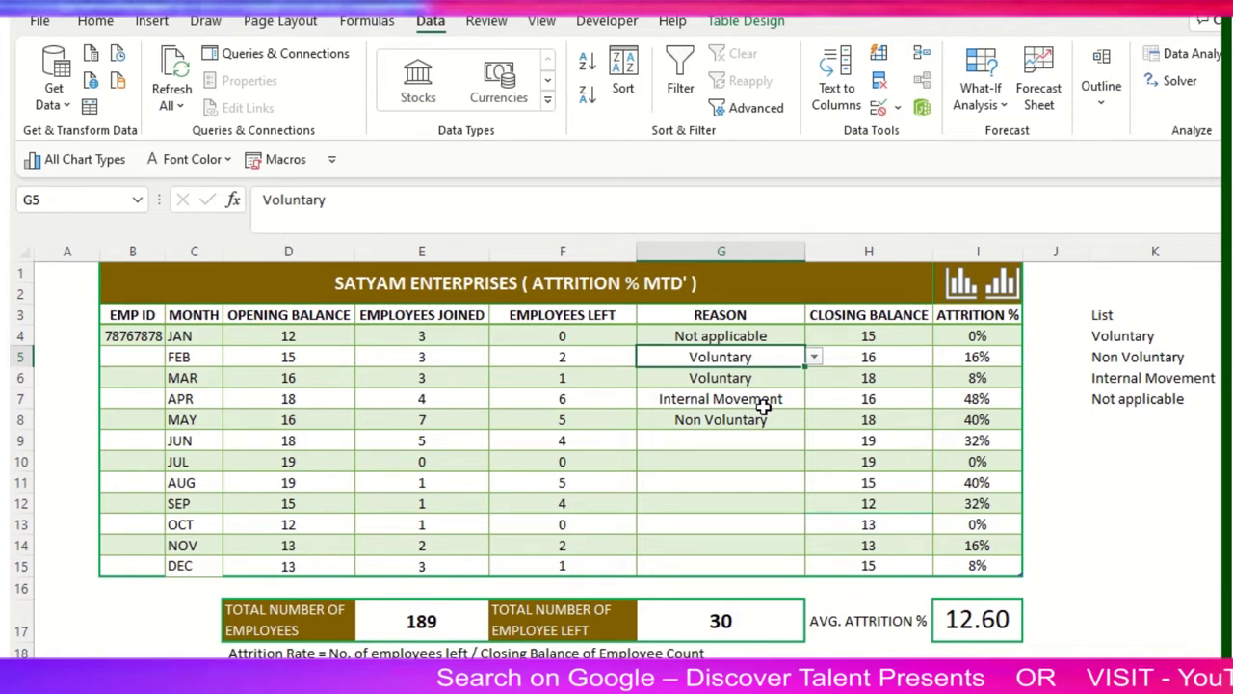
click(761, 376)
click(766, 403)
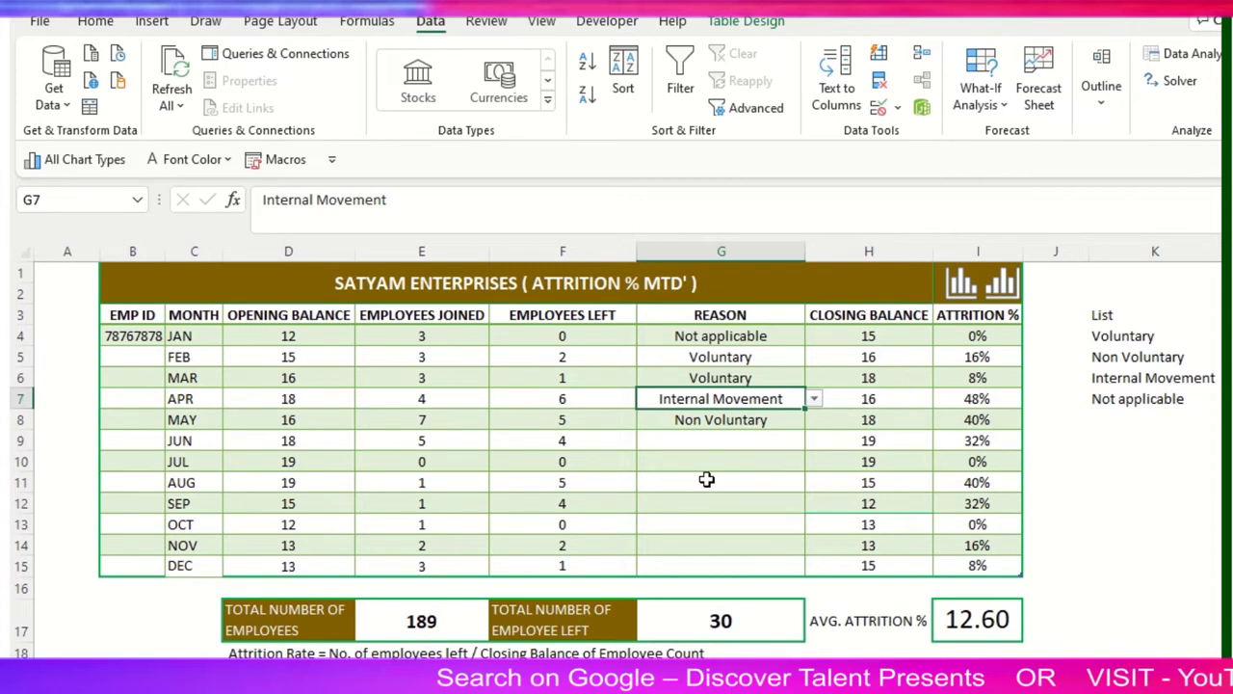
click(761, 418)
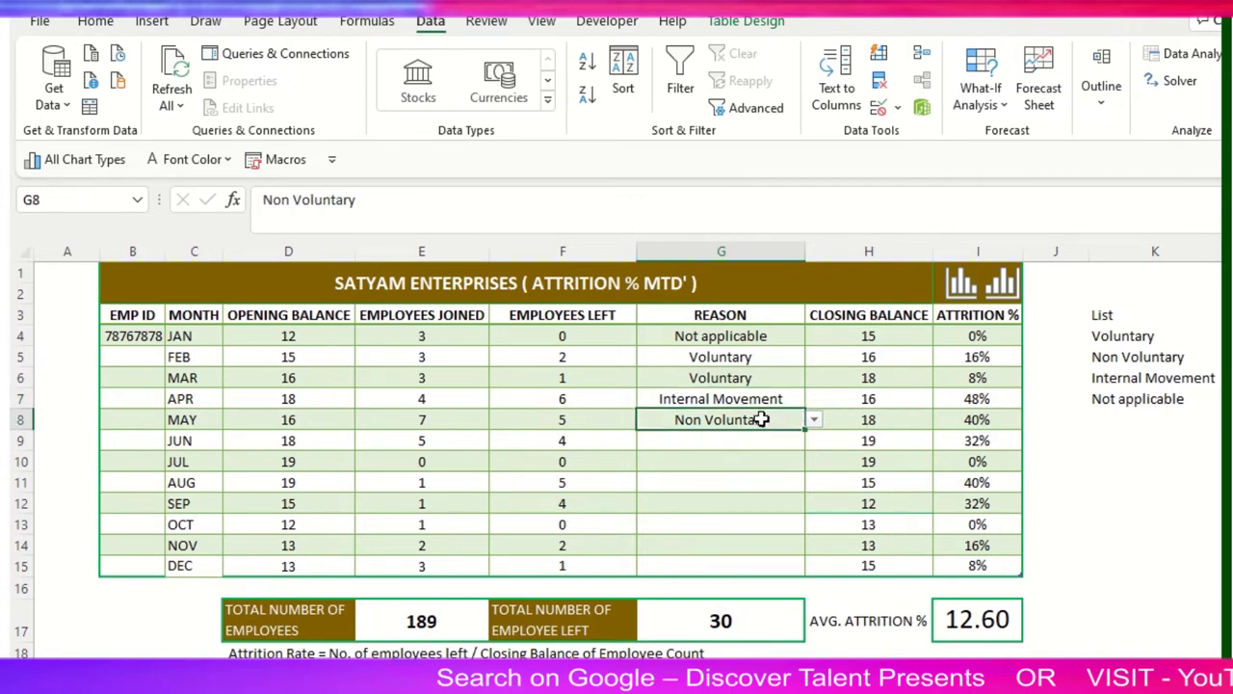
click(746, 477)
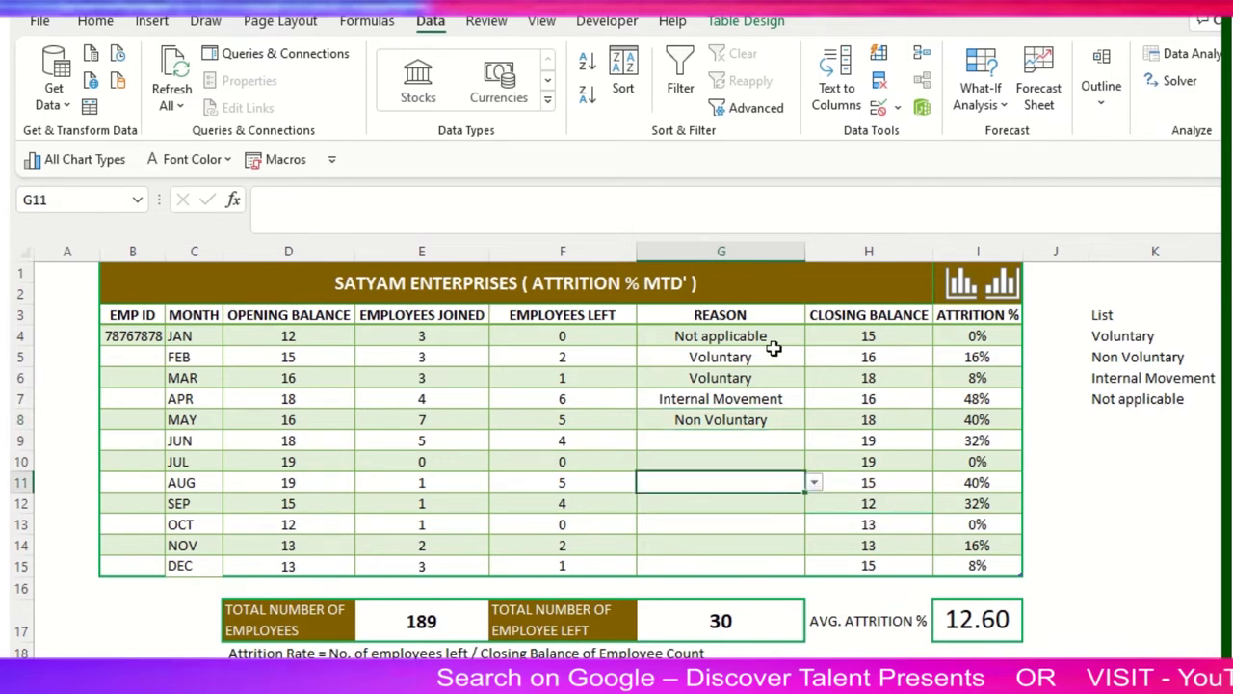
drag(777, 343, 773, 415)
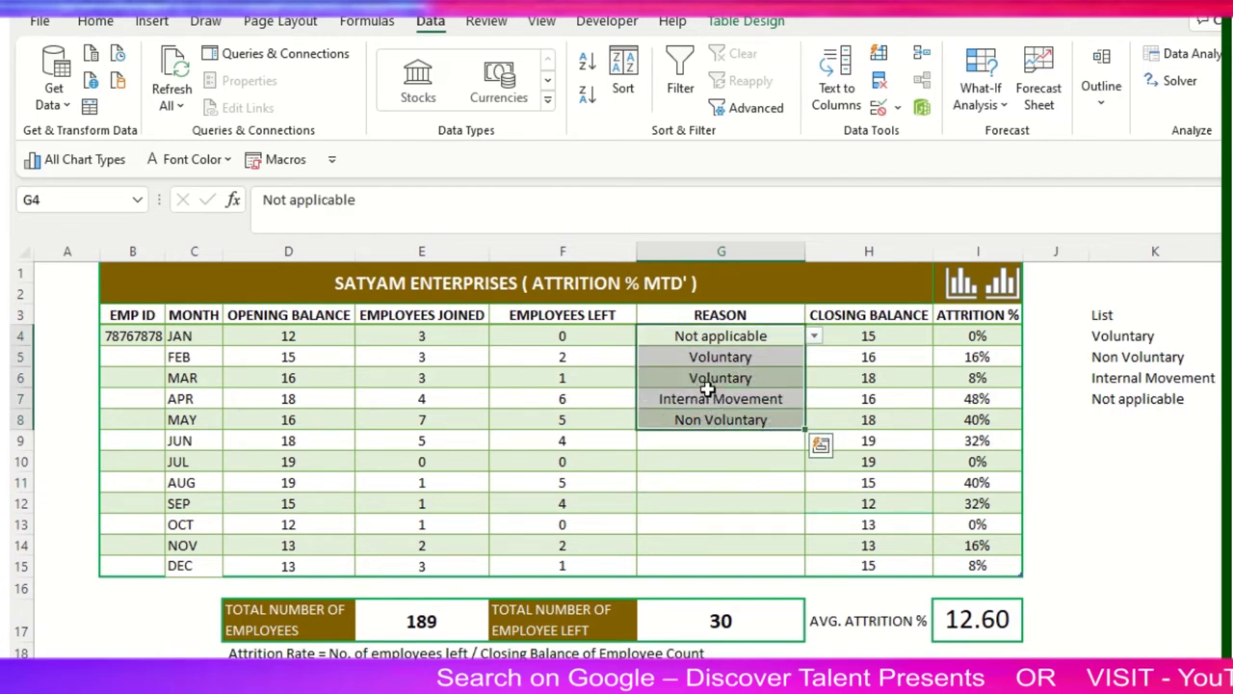
Compare the reason list entries in K4 to K7 with the choices offered for the JUN reason in G9
click(742, 438)
click(1123, 424)
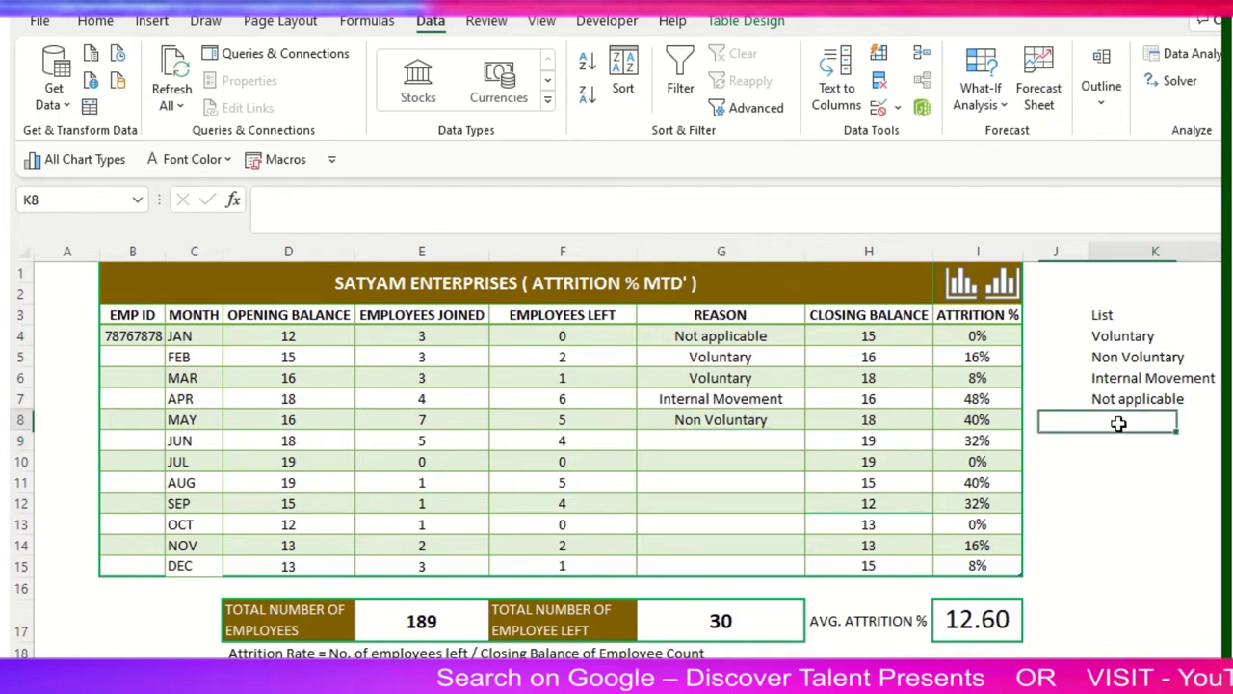
click(1129, 337)
drag(1129, 337, 1129, 399)
click(1131, 418)
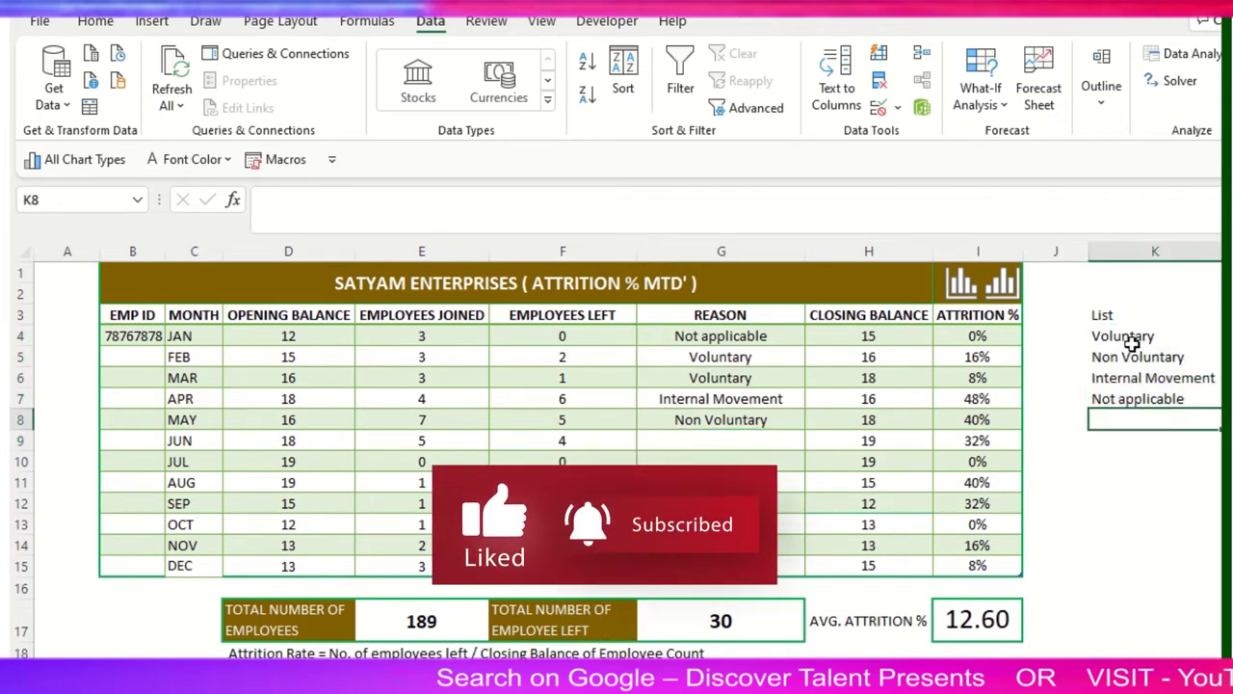
click(800, 442)
click(814, 441)
click(737, 508)
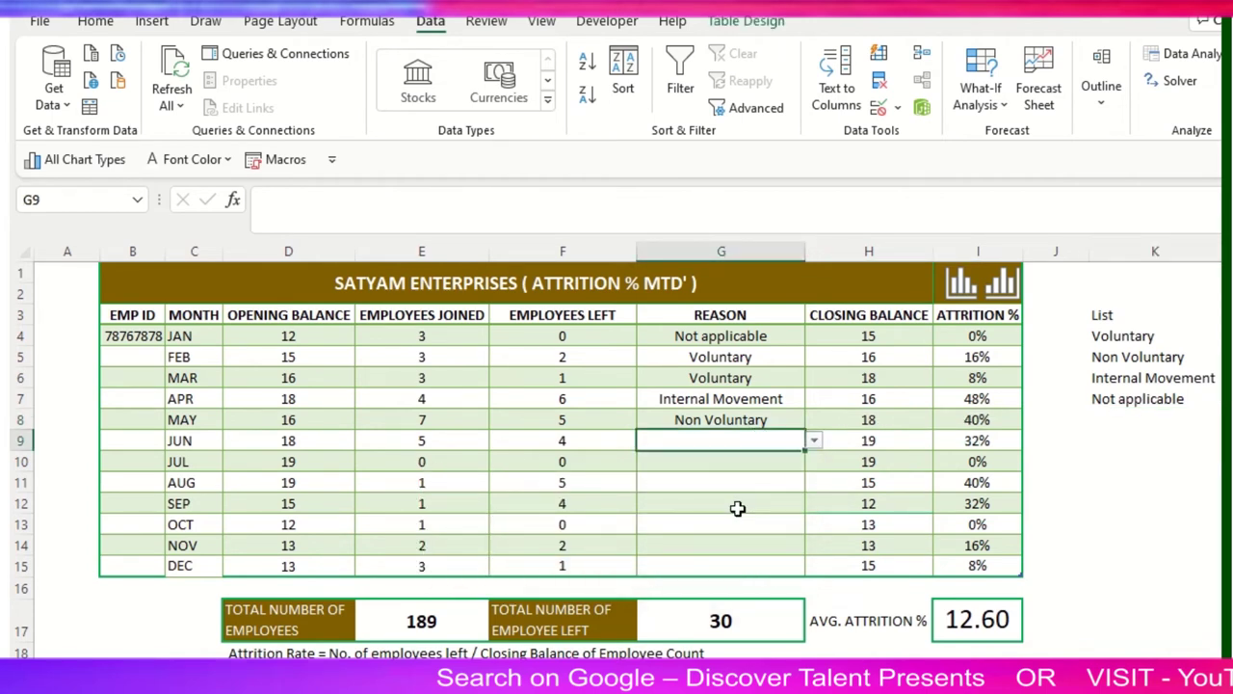
click(1164, 380)
click(1149, 399)
click(1147, 337)
click(1137, 358)
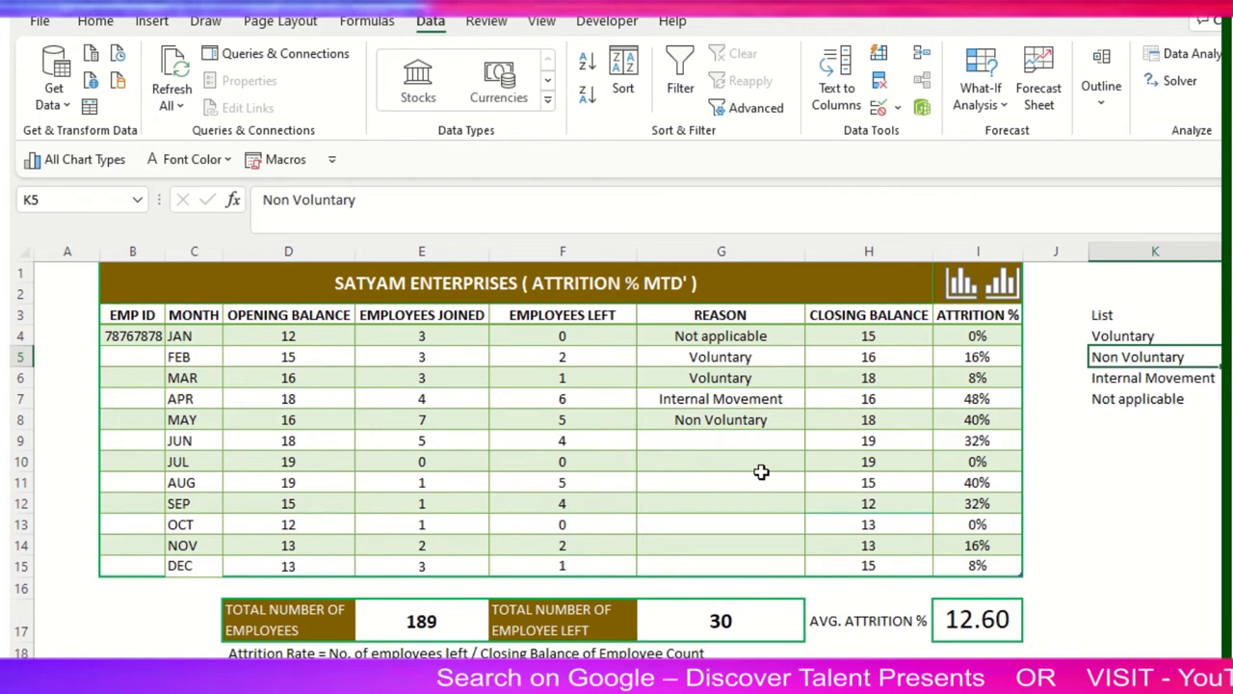
Examine the formulas for total employees in E17, employees left in G17 and average attrition in I17, plus the attrition rate note in D18
click(975, 622)
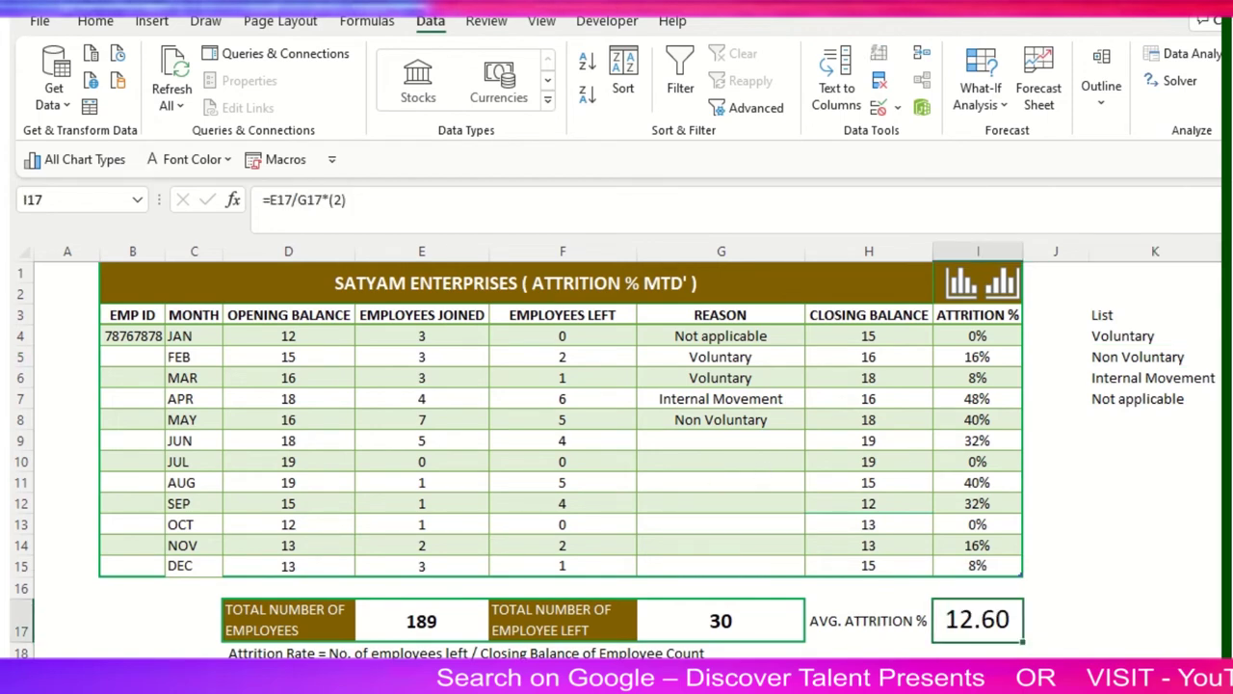
click(277, 634)
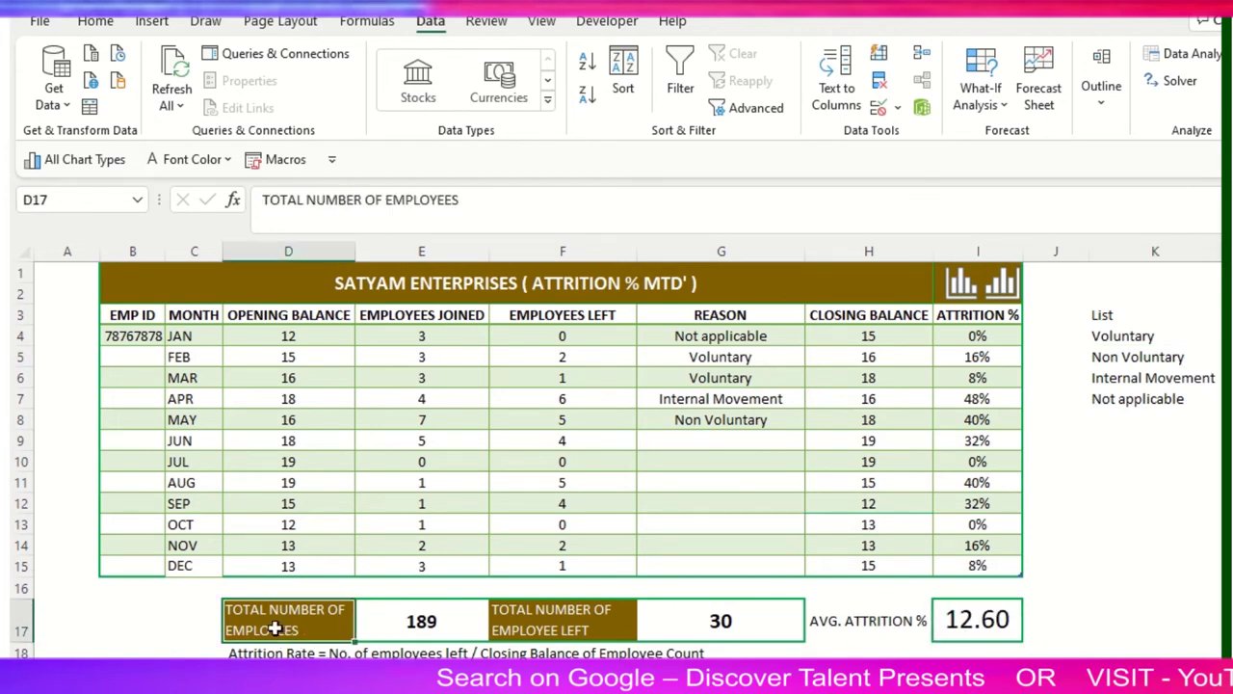
click(456, 621)
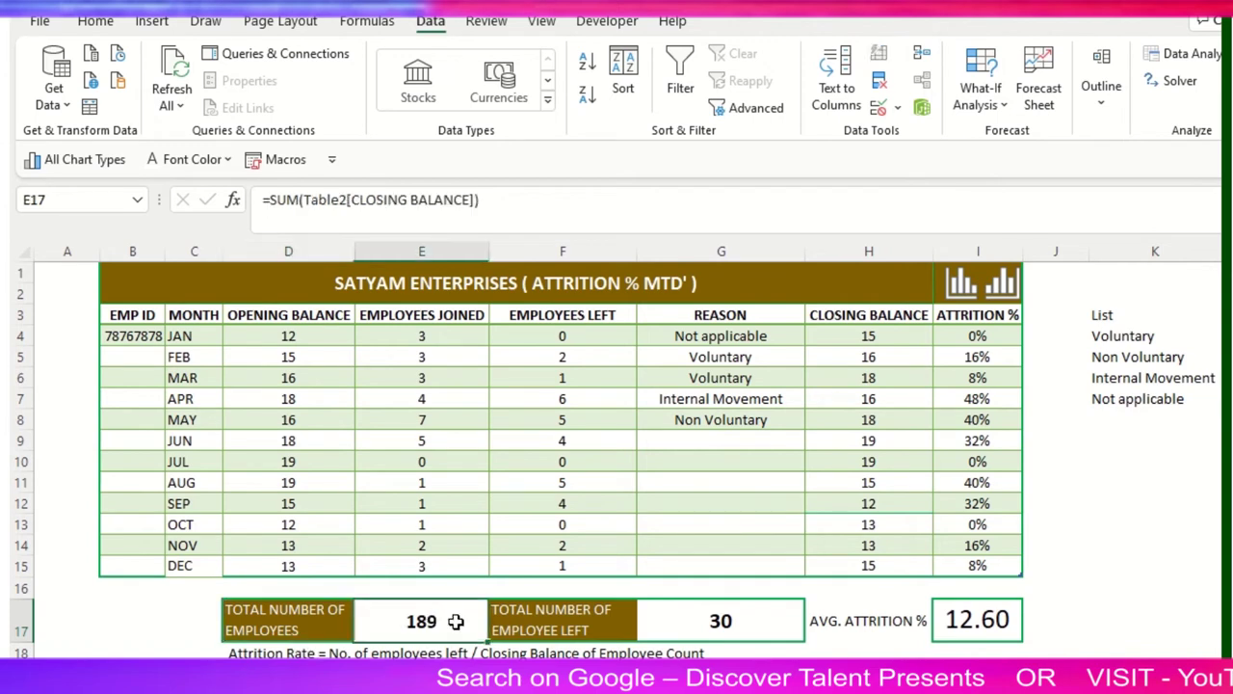
double_click(455, 622)
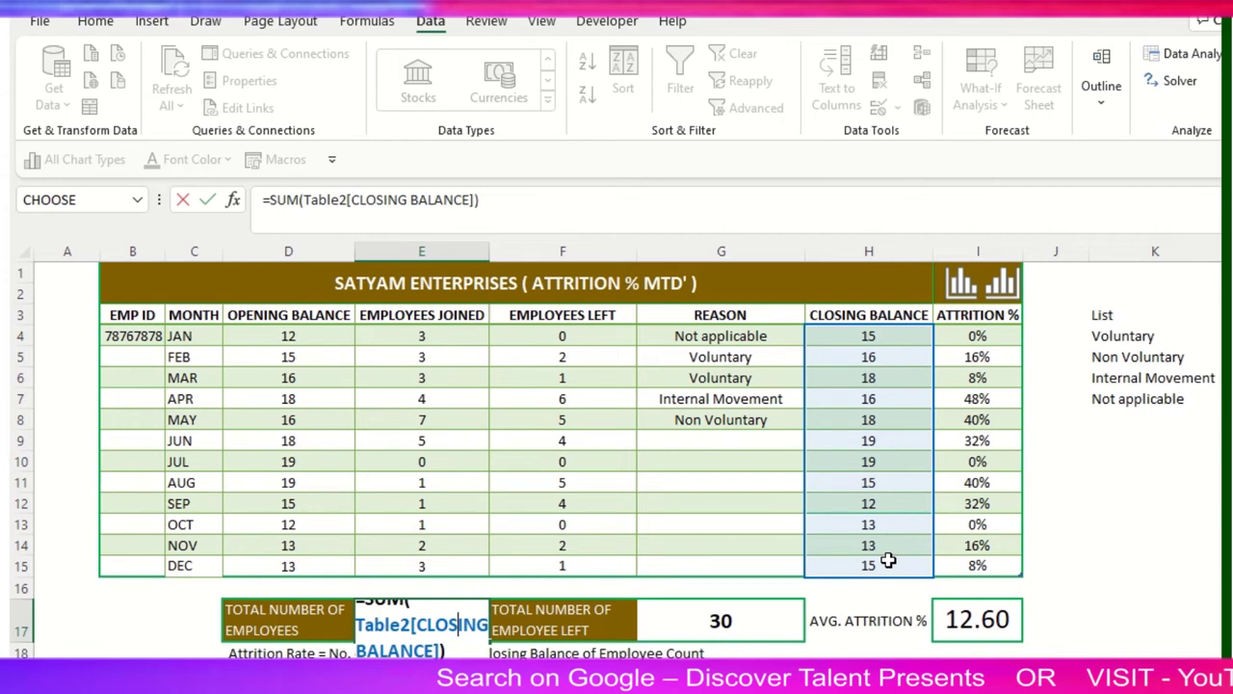
key(Return)
click(723, 609)
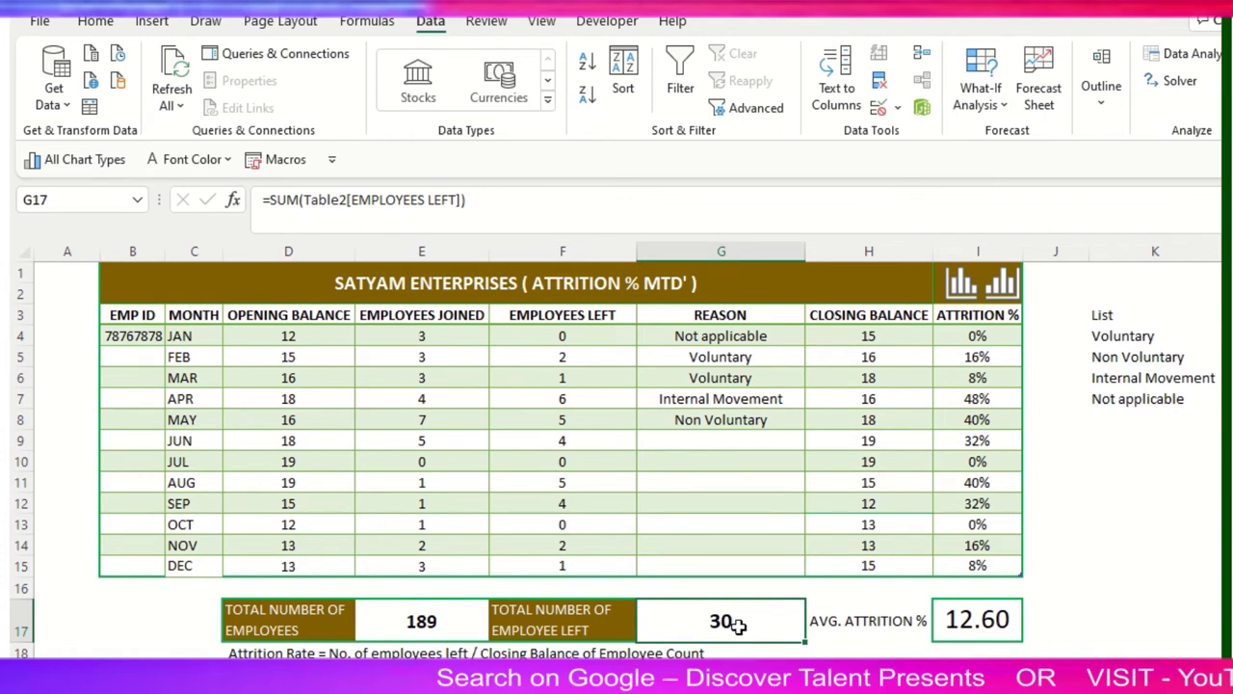
click(252, 654)
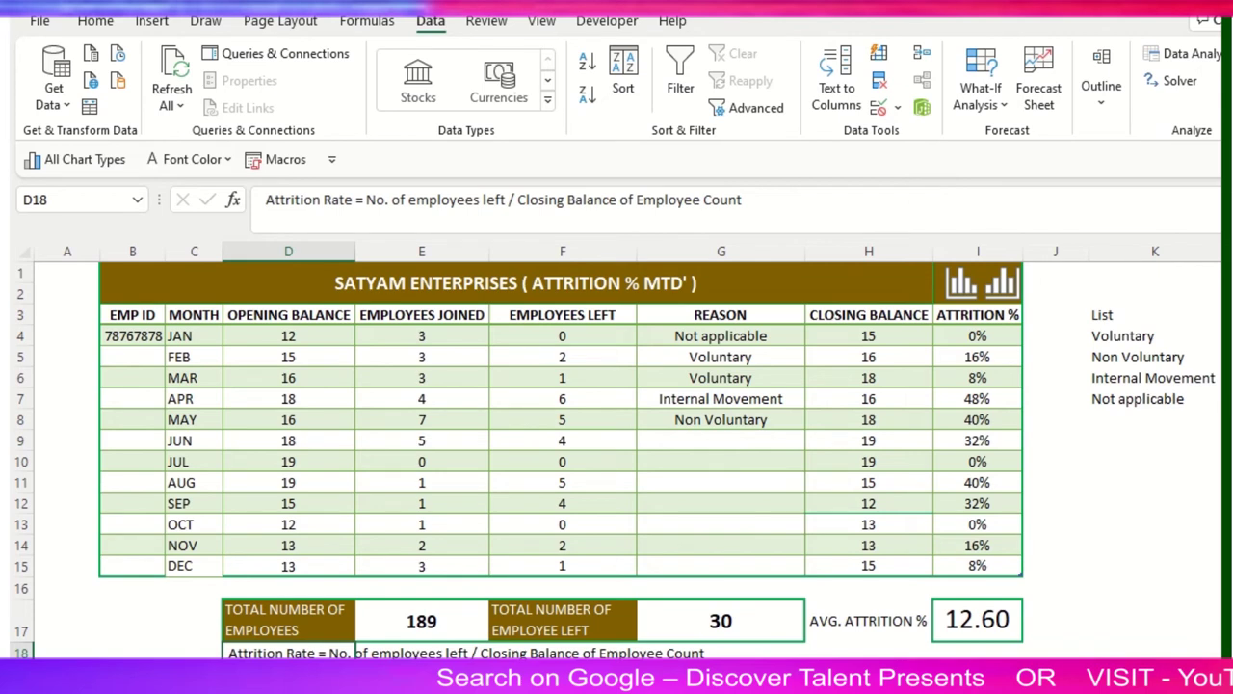
click(975, 631)
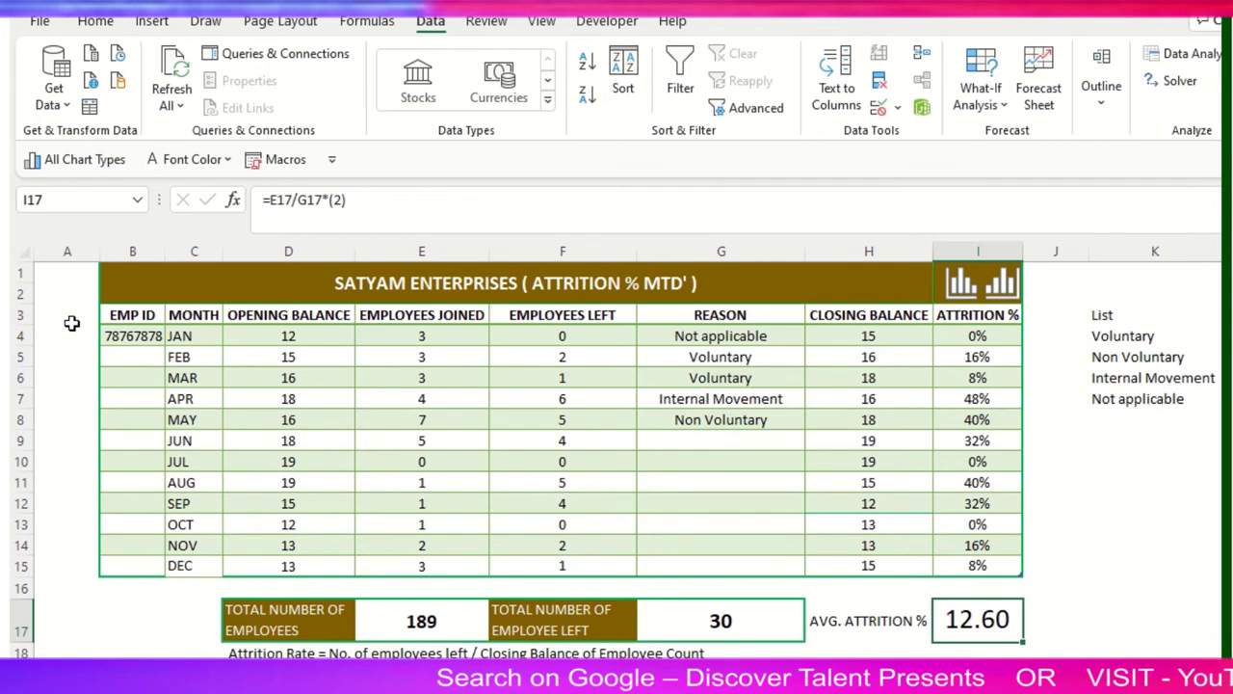
Insert the outlined atom icon from the stock icon library into the sheet
click(972, 283)
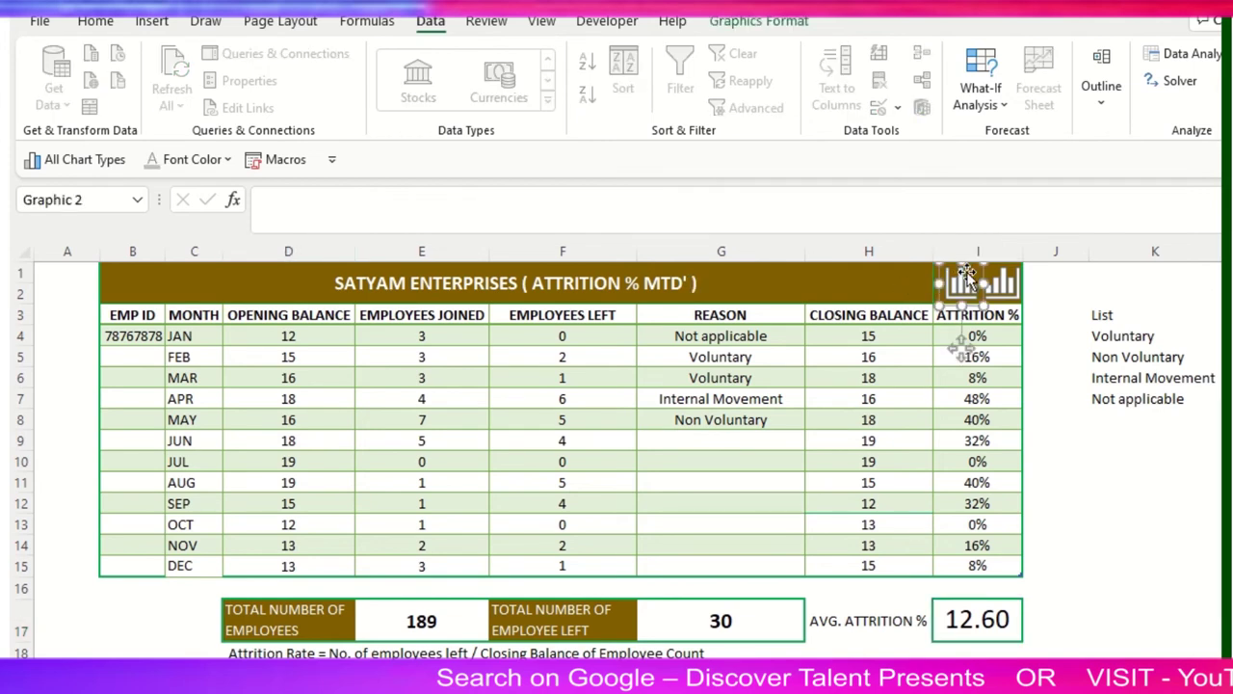
click(152, 21)
click(279, 96)
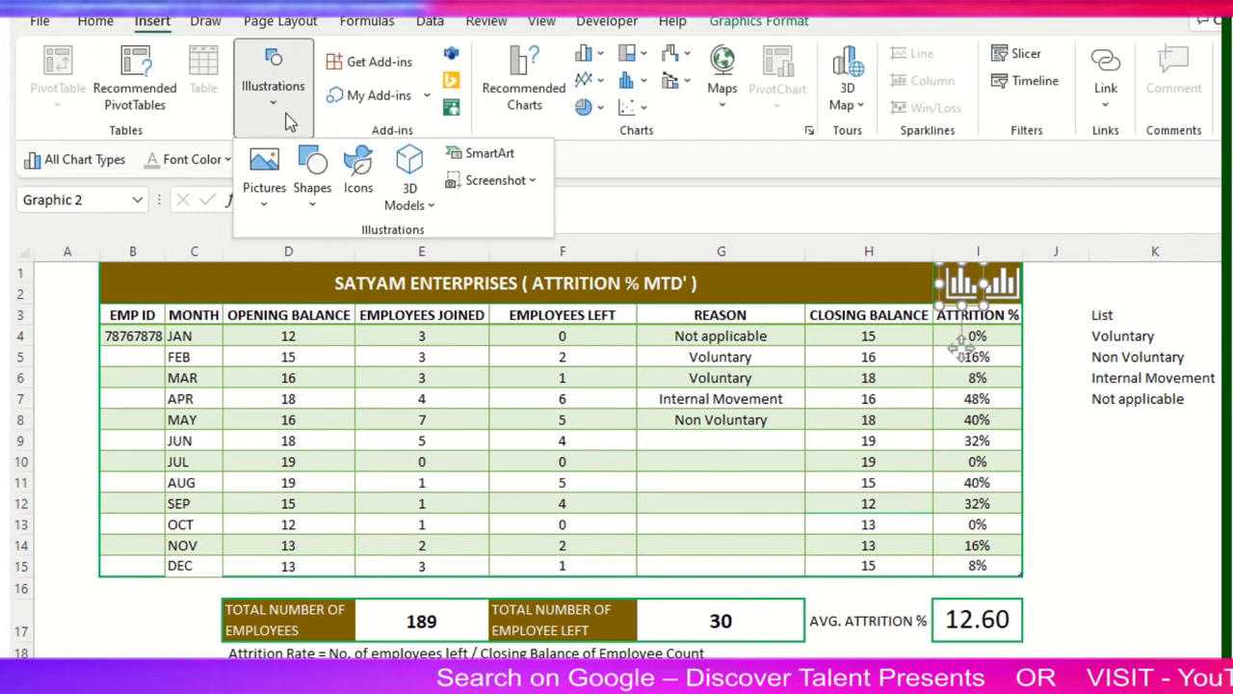
click(358, 178)
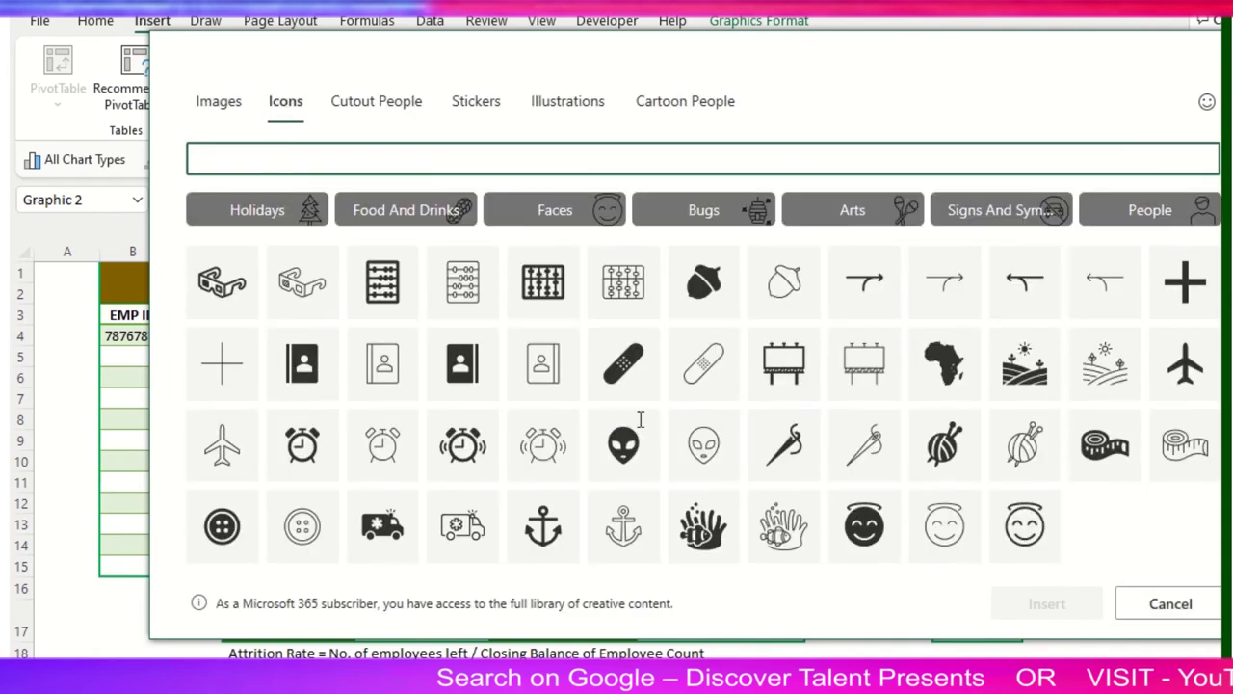
scroll(637, 424, down, 5)
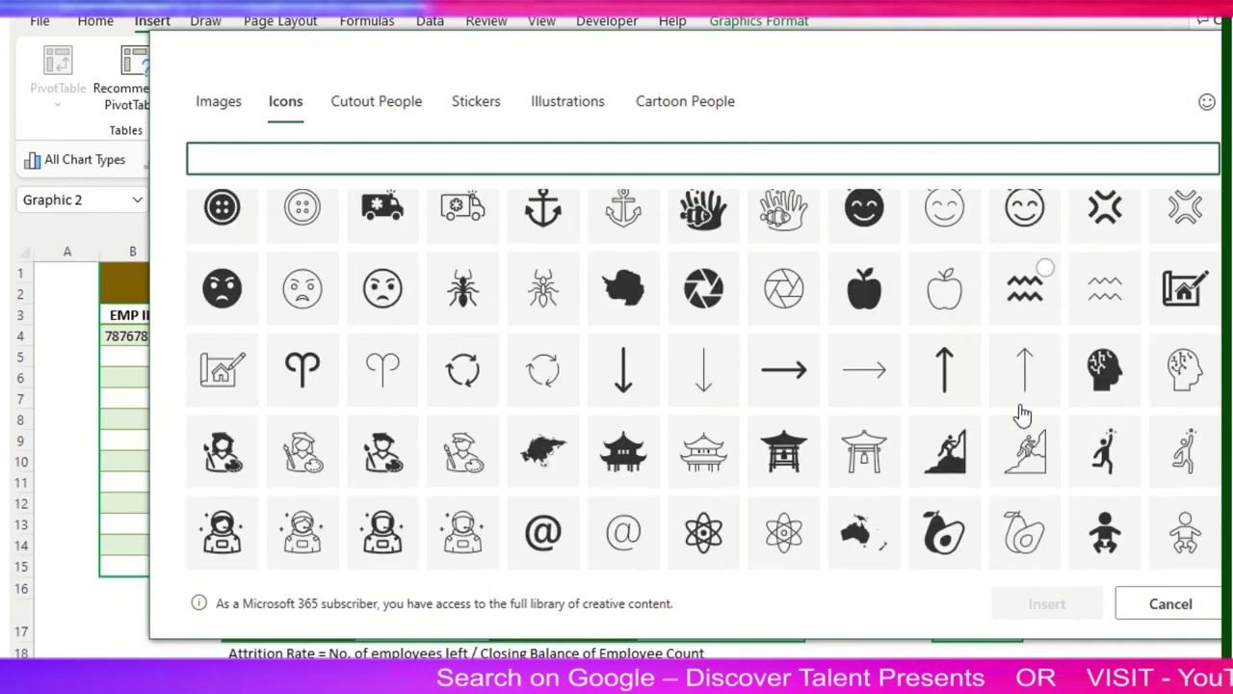
scroll(922, 453, down, 3)
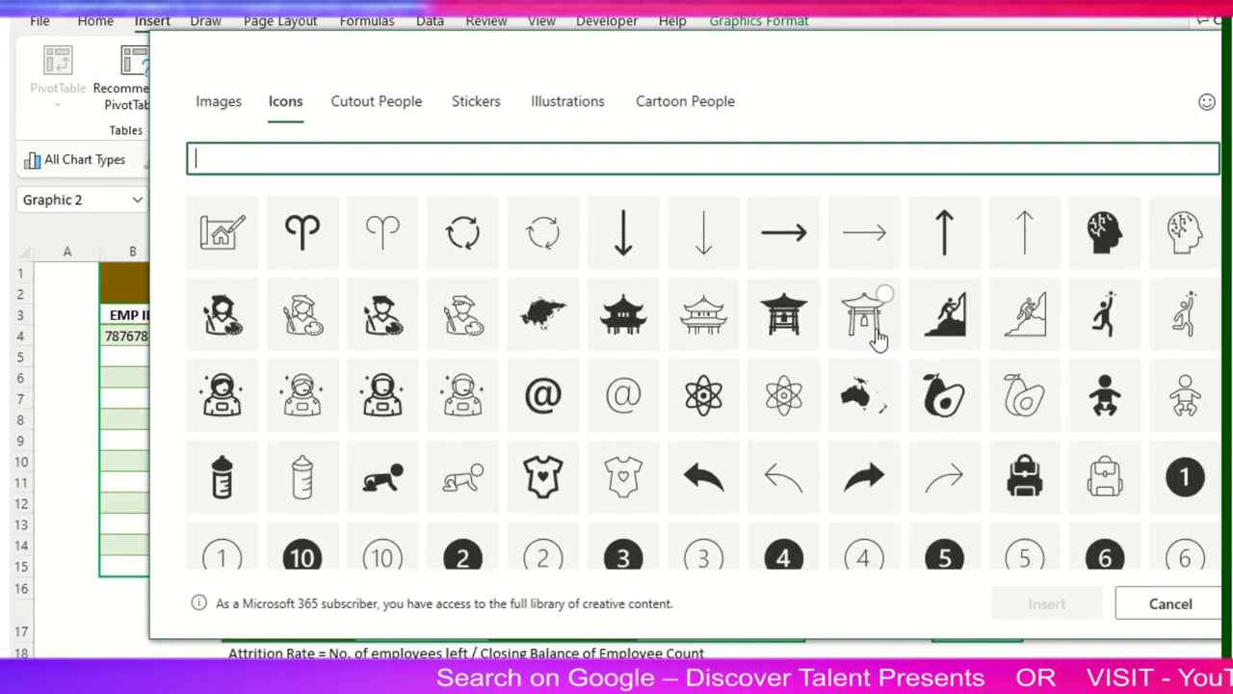
click(884, 297)
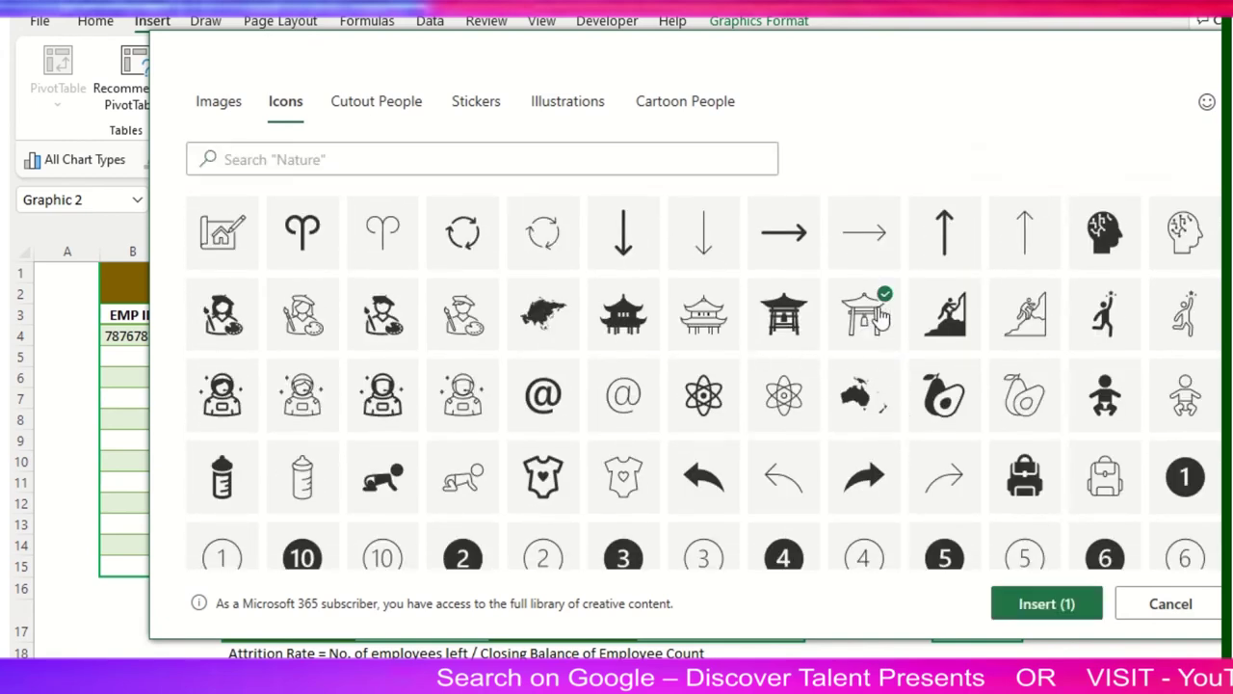
click(886, 305)
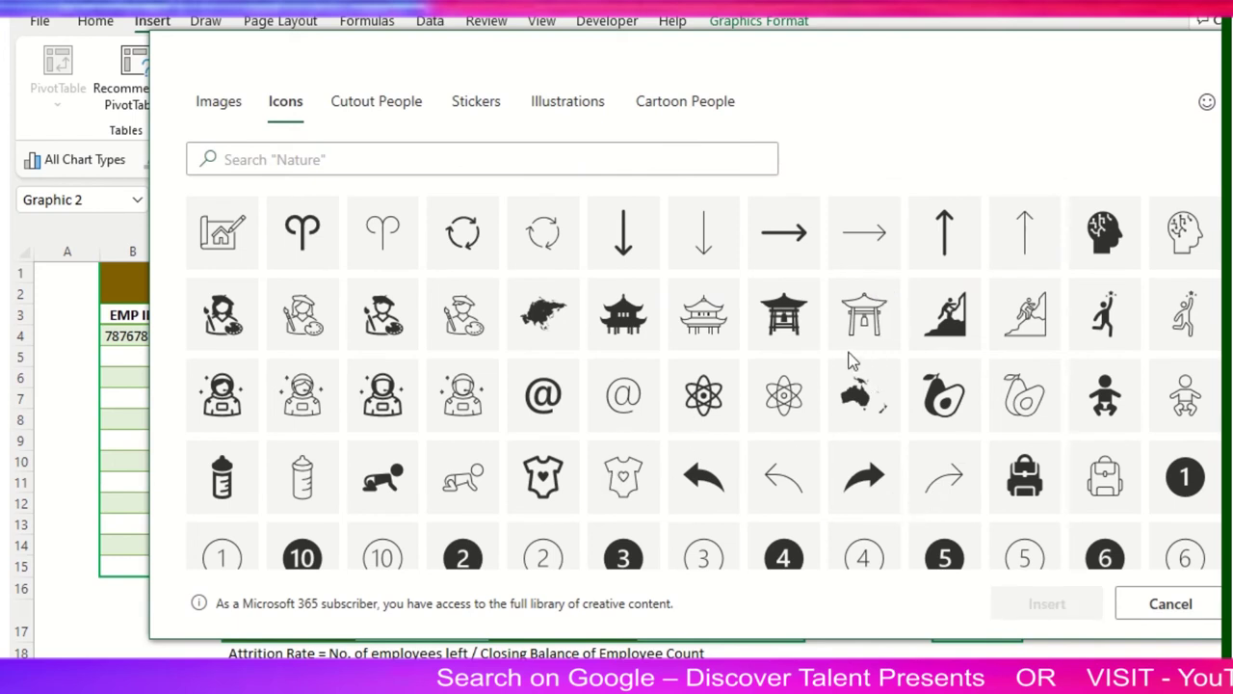
click(814, 403)
click(1027, 603)
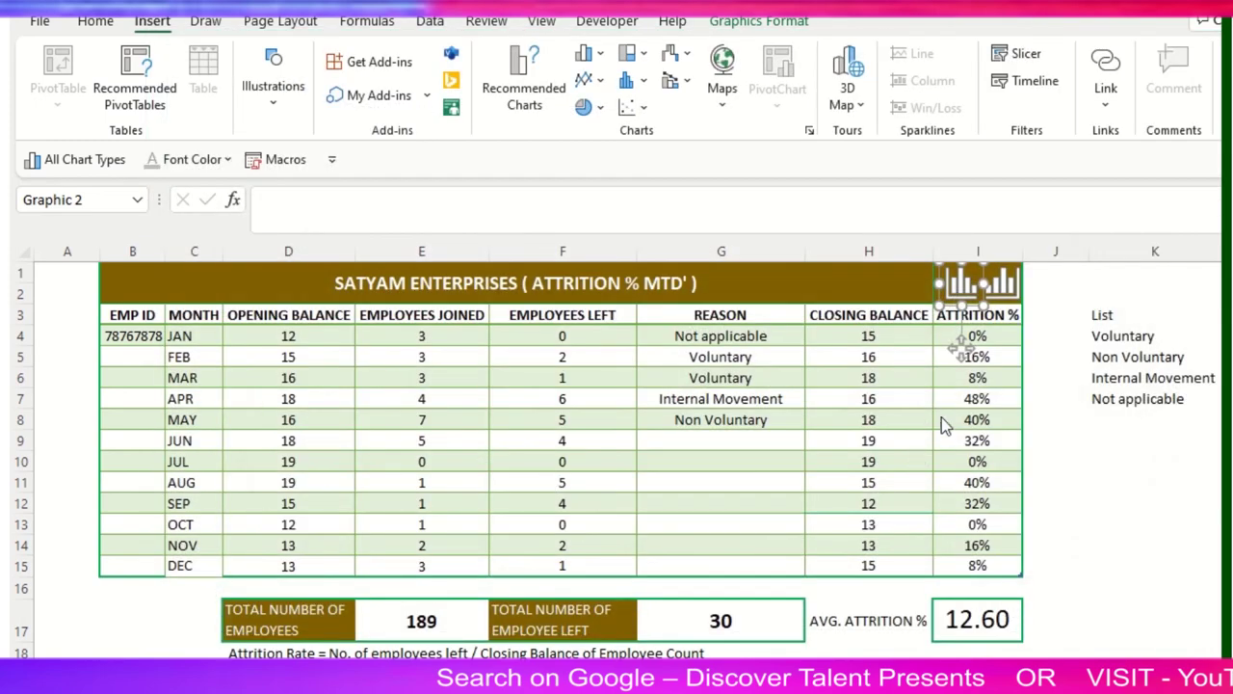
Place the atom icon over the closing balance column, apply the gold outline graphics style and shrink it to about three rows high
drag(962, 349, 824, 347)
drag(987, 645, 844, 371)
click(421, 79)
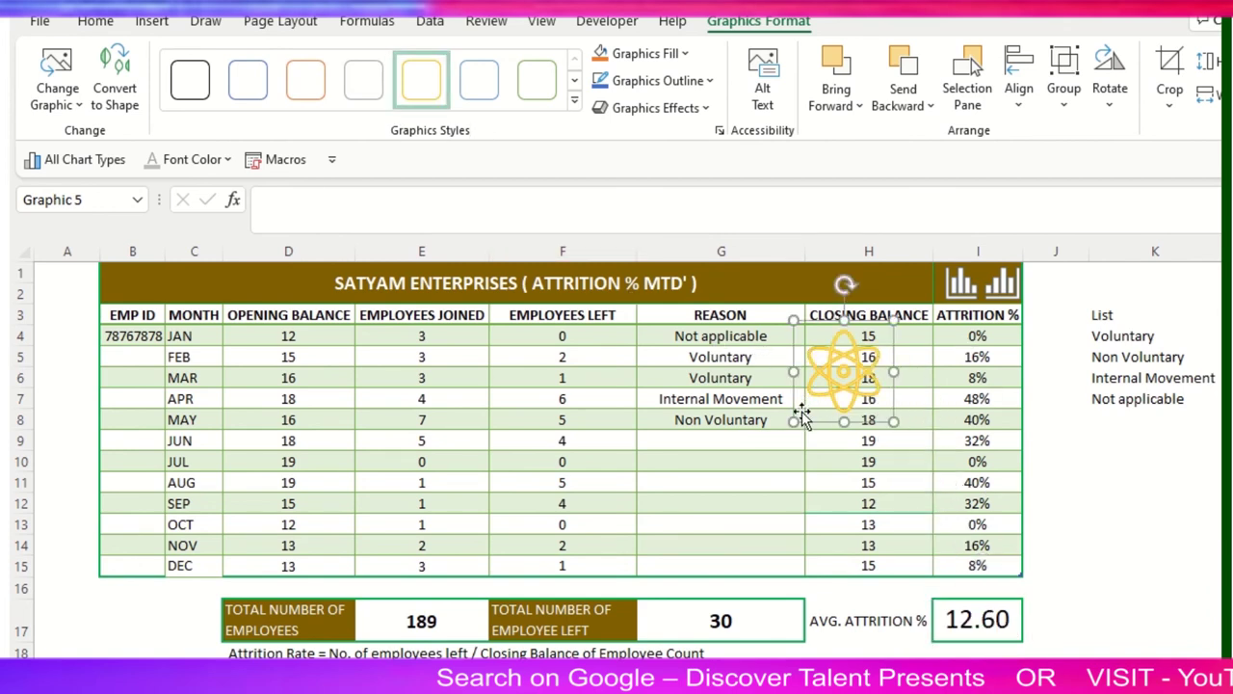
drag(790, 420, 833, 381)
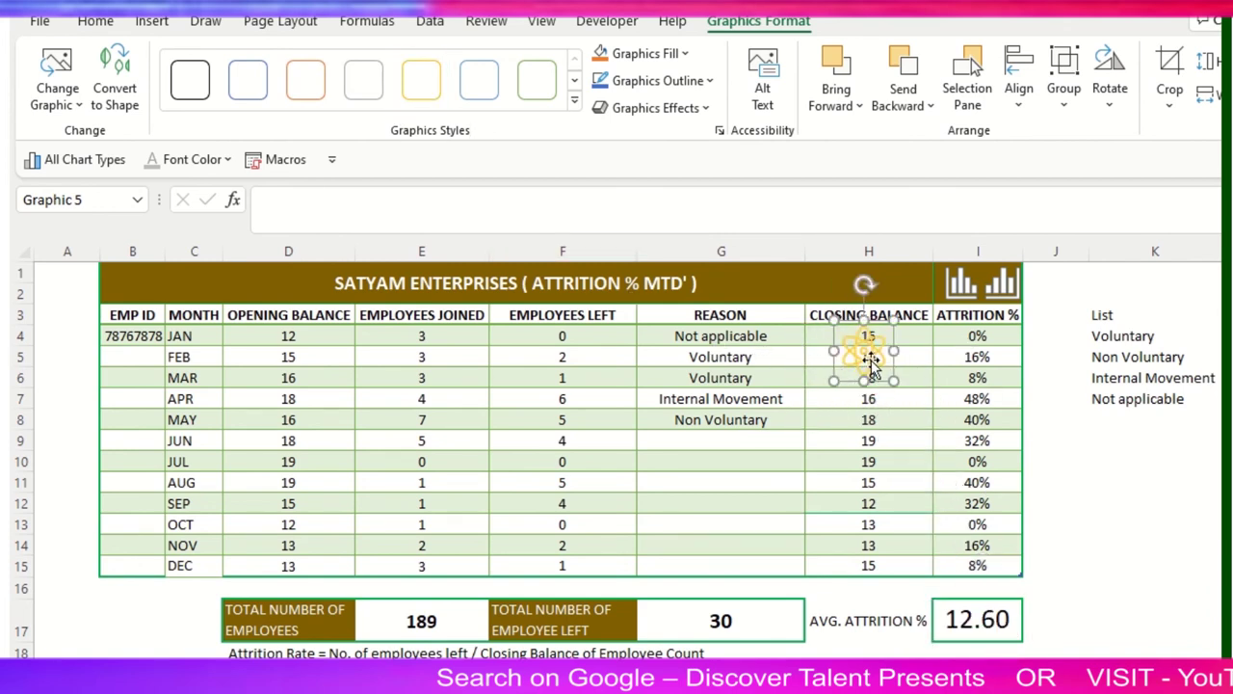
Delete both bar chart icons from the header cell above the ATTRITION % column
click(958, 309)
click(1003, 289)
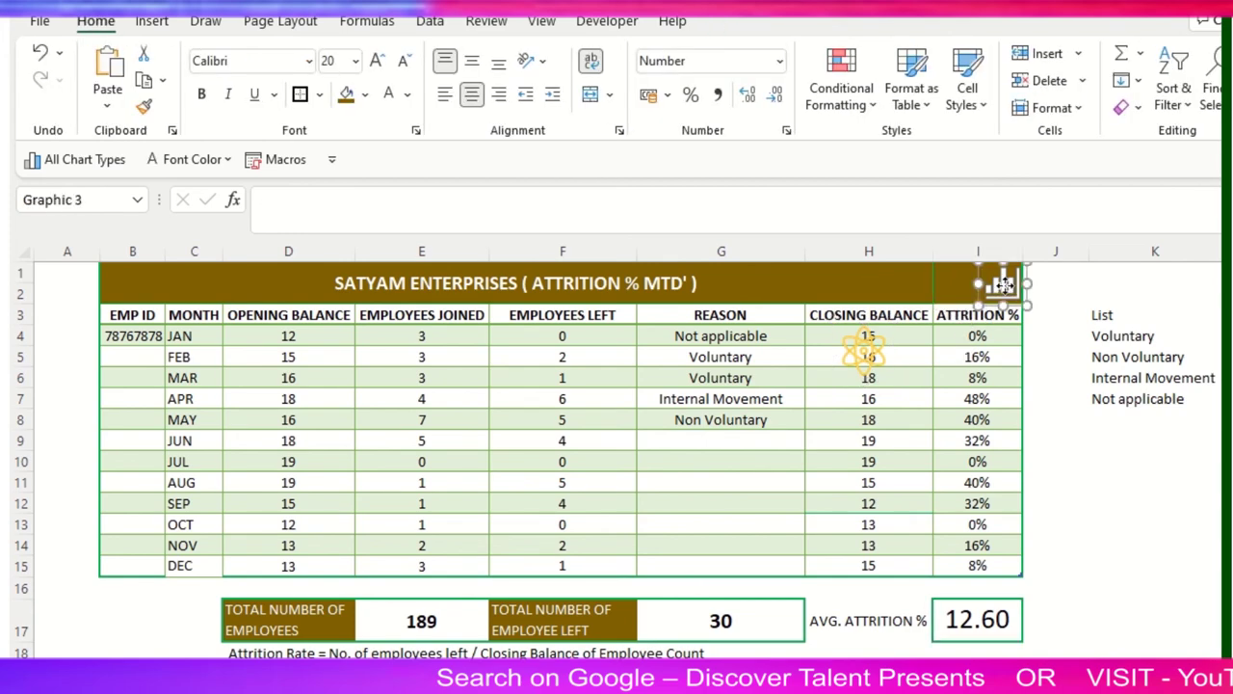
key(Delete)
Move the gold atom icon into the header cell above ATTRITION % and place a copy of it beside the original
drag(865, 352, 961, 287)
key(ctrl+c)
key(ctrl+v)
key(Escape)
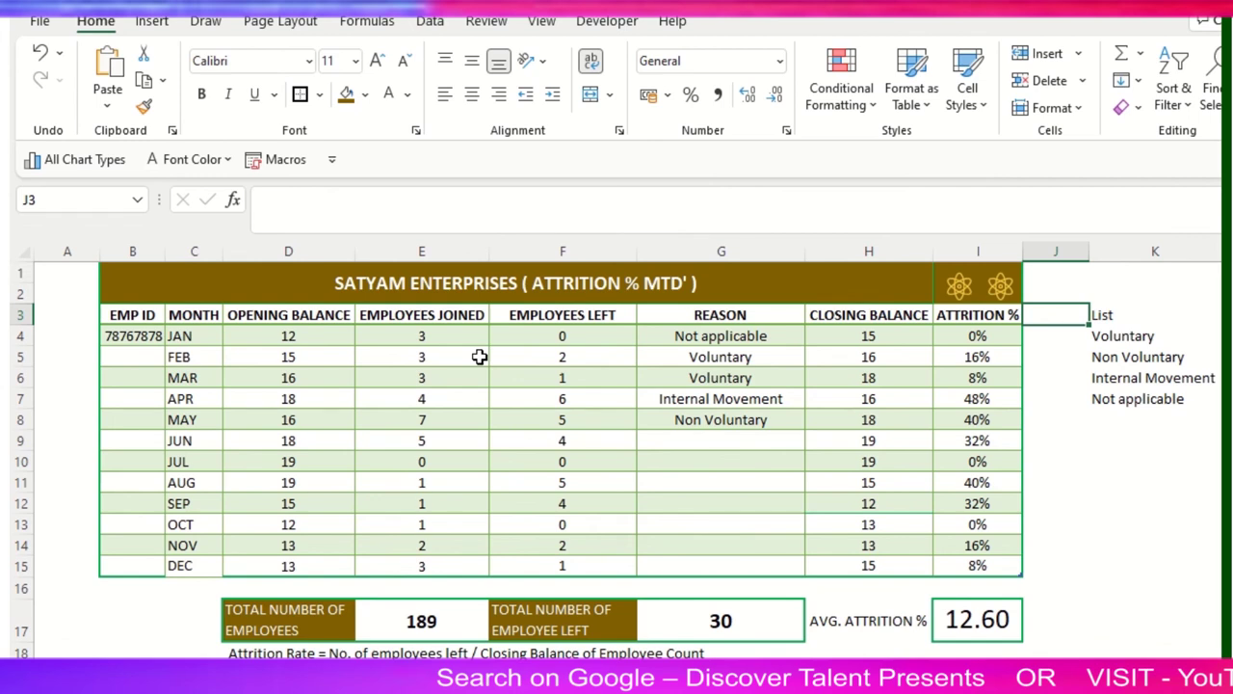
Select the attrition table from B3 to I15, including its header row
click(154, 25)
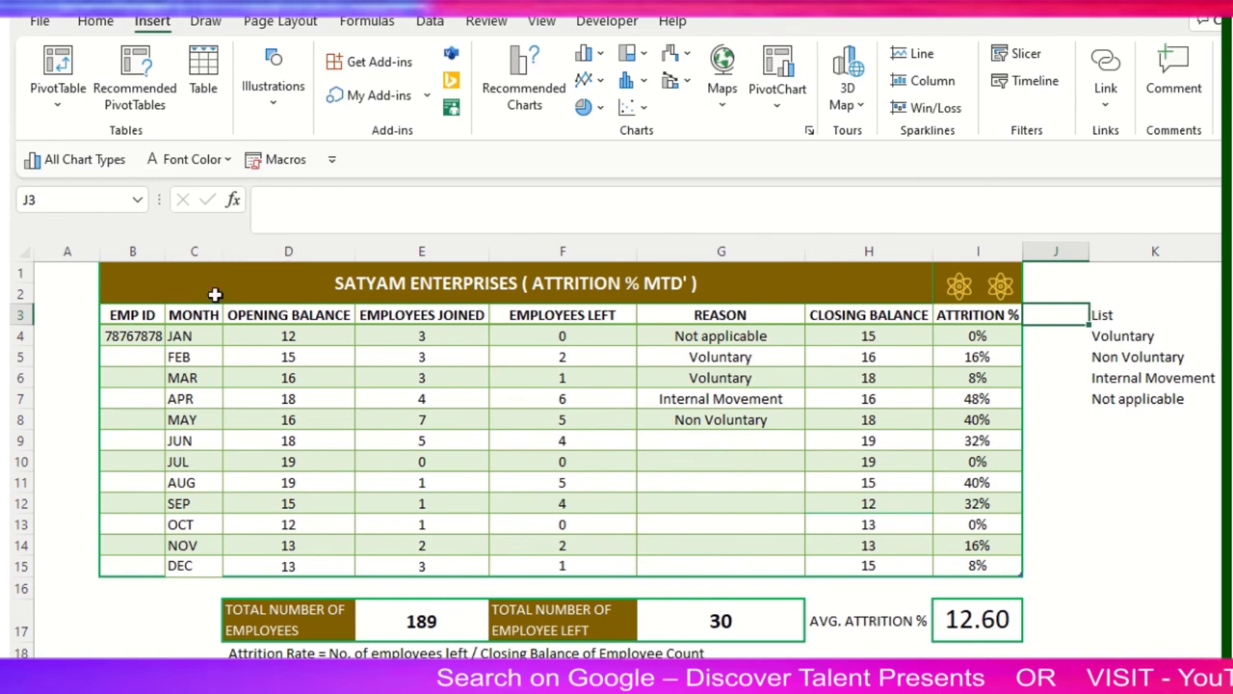
drag(138, 314, 995, 566)
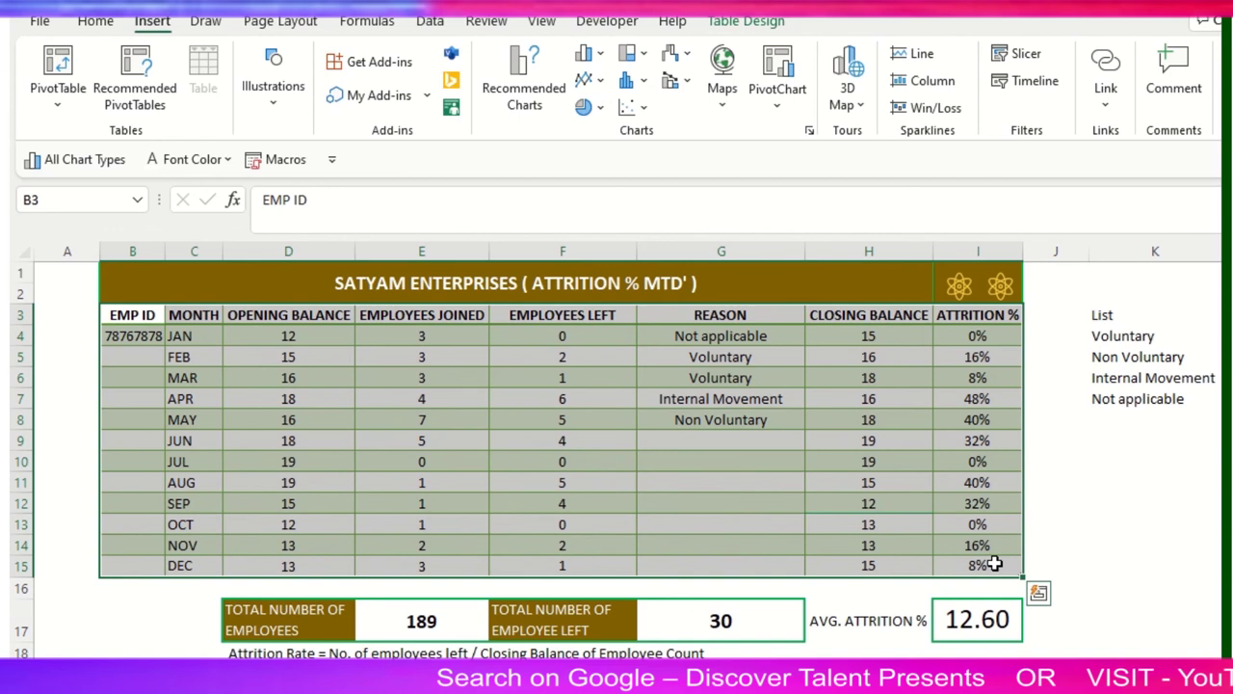